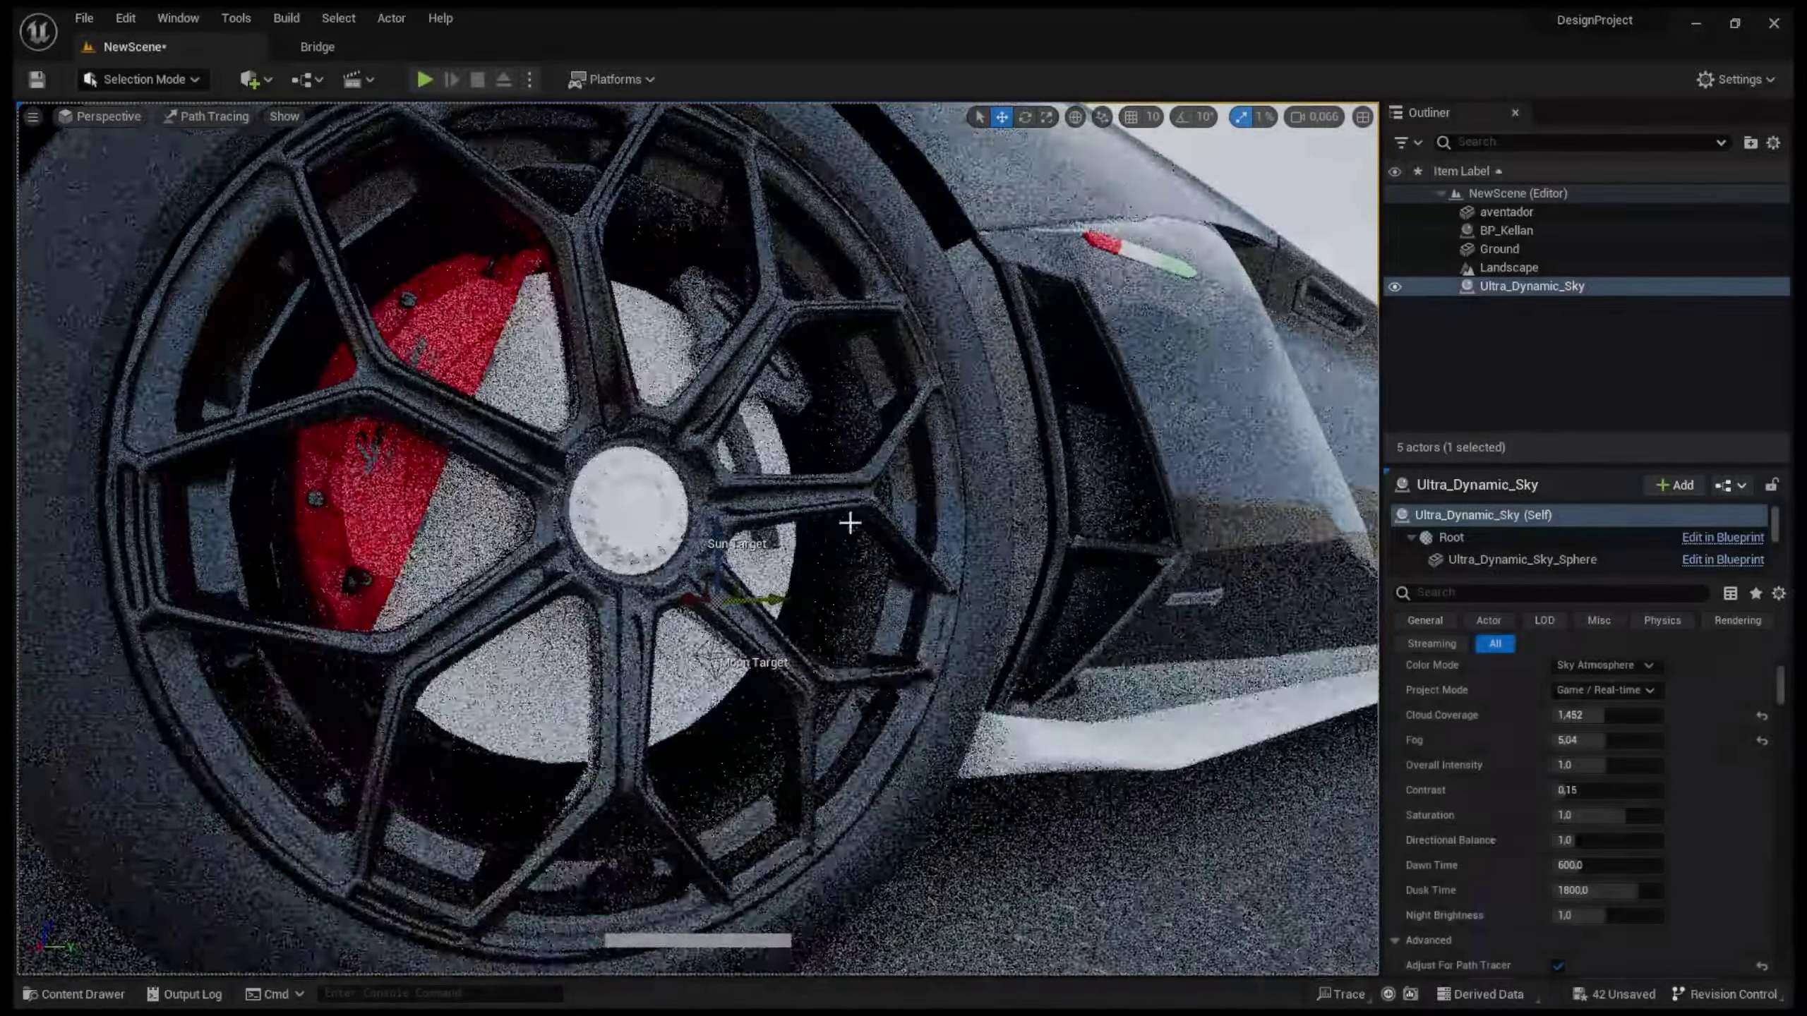
Step: Open the Content Drawer while tuning Ultra_Dynamic_Sky down to Saturation 0.12
{"action": "key", "text": "ctrl+space"}
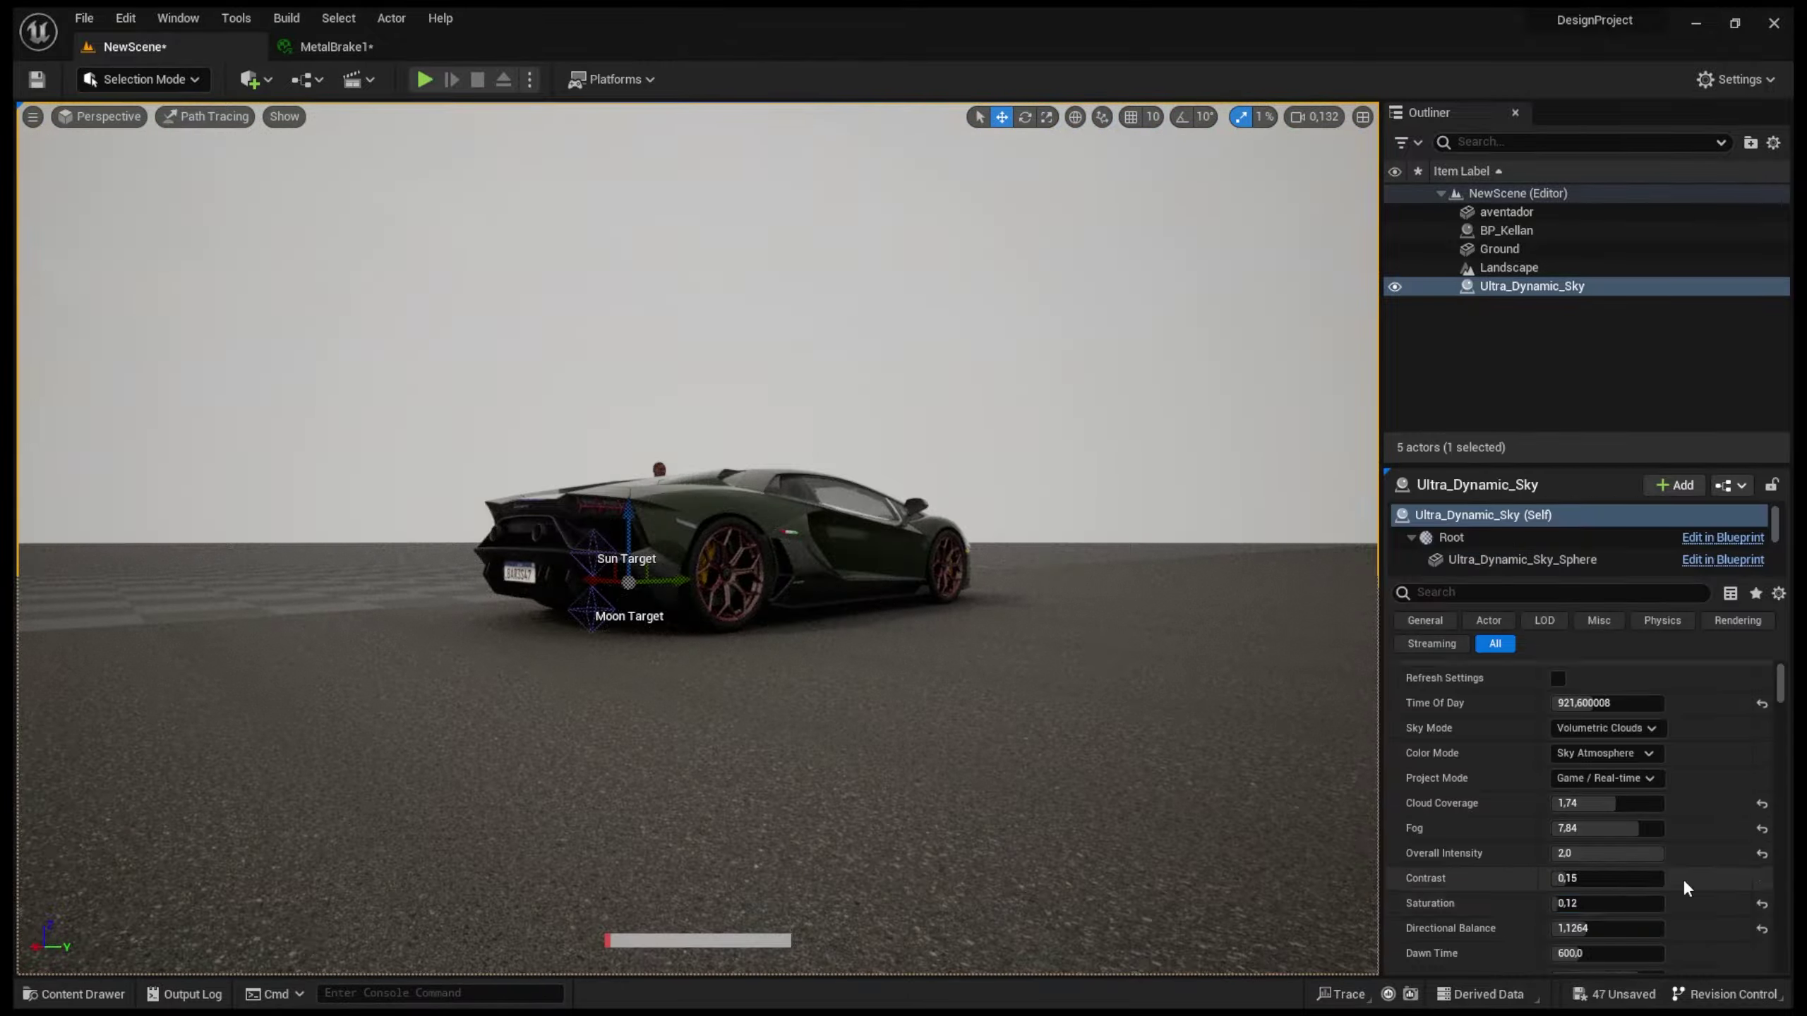
Step: Deselect the sky actor and save the level
{"action": "scroll", "coordinate": [1684, 886], "scroll_direction": "down", "scroll_amount": 10}
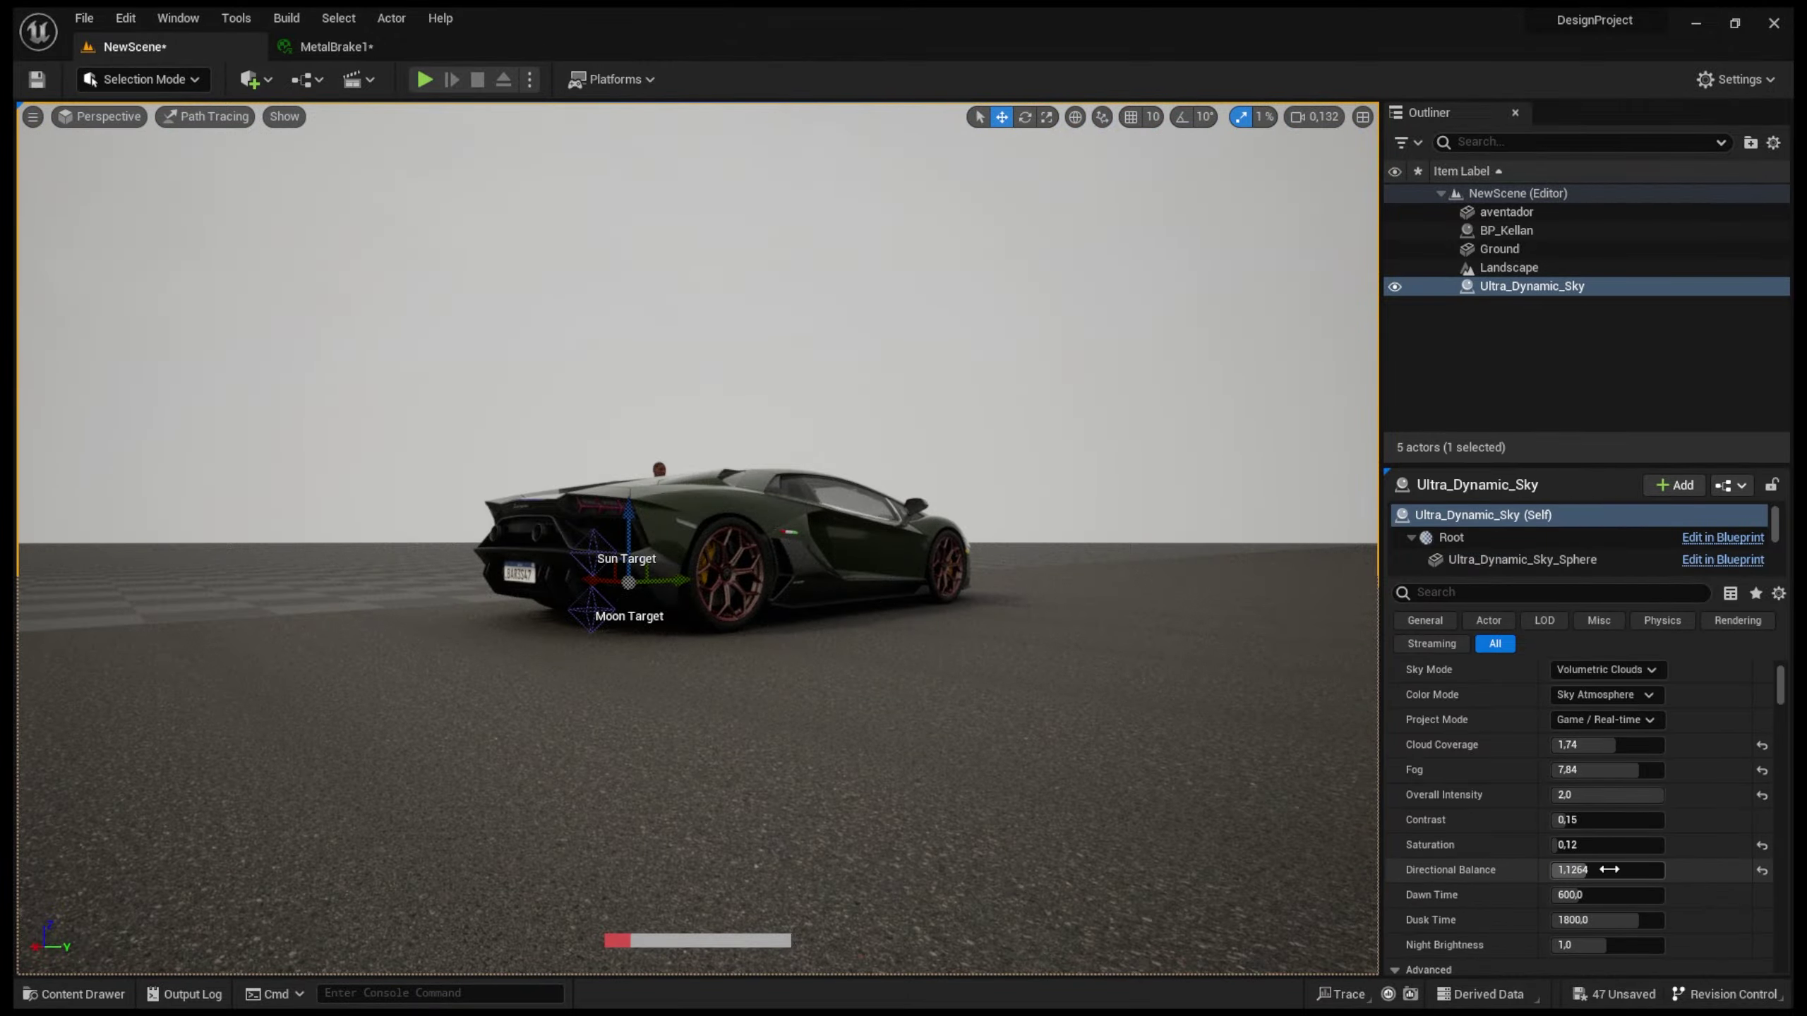
{"action": "left_click", "coordinate": [1089, 328]}
{"action": "key", "text": "ctrl+s"}
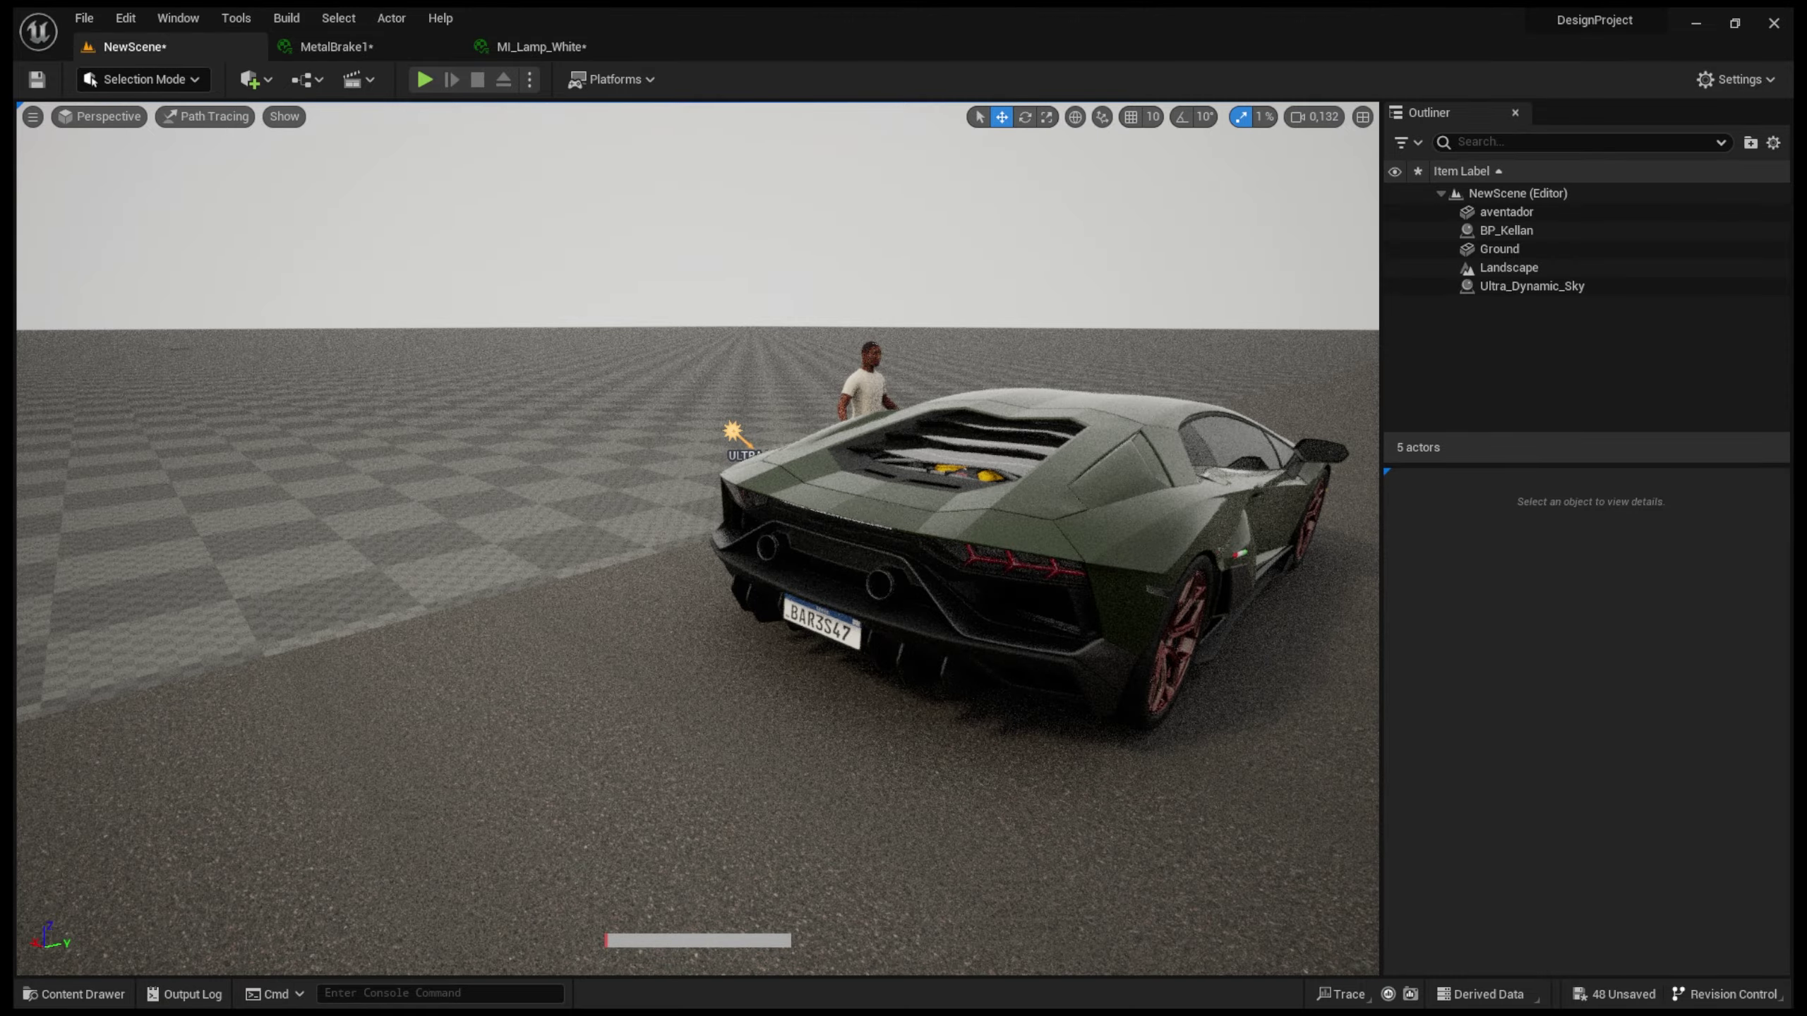
Step: Scrub the sky's Time Of Day to 1267.2 for daylight and select the Ground actor
{"action": "right_click_drag", "start_coordinate": [803, 403], "coordinate": [834, 383]}
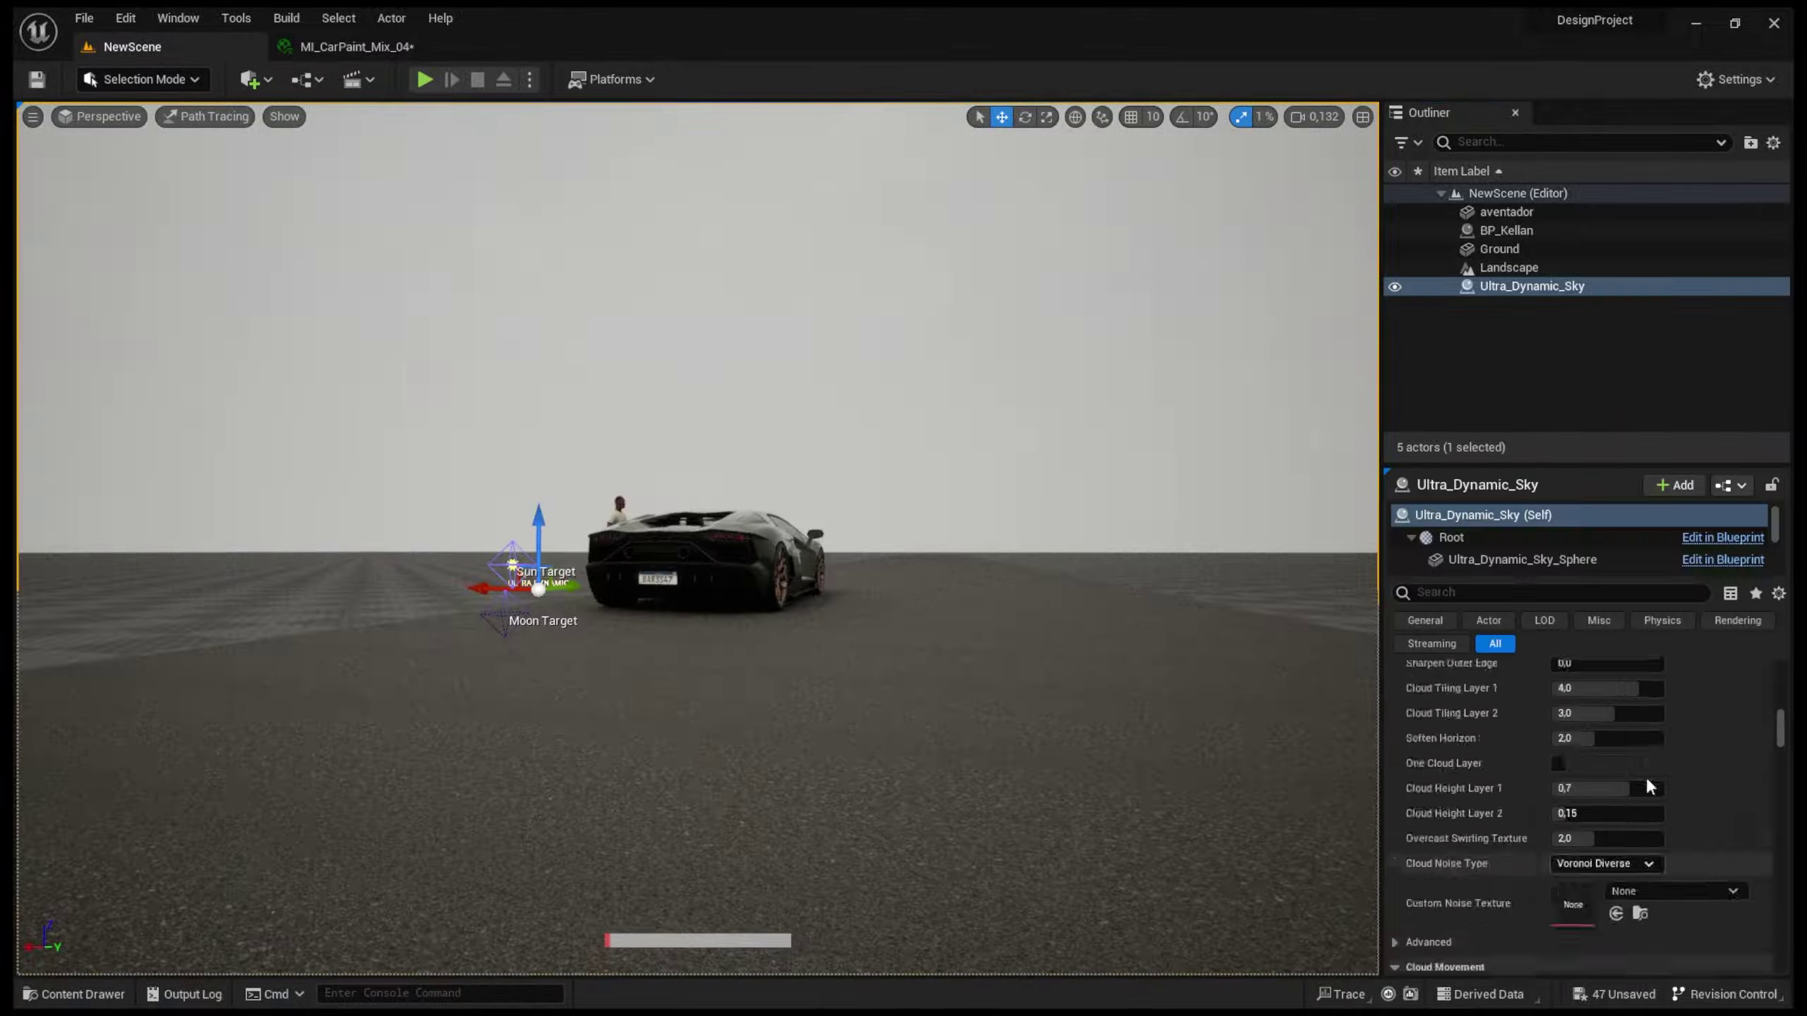
{"action": "left_click_drag", "start_coordinate": [1607, 822], "coordinate": [1608, 821]}
{"action": "left_click_drag", "start_coordinate": [1608, 821], "coordinate": [1615, 822]}
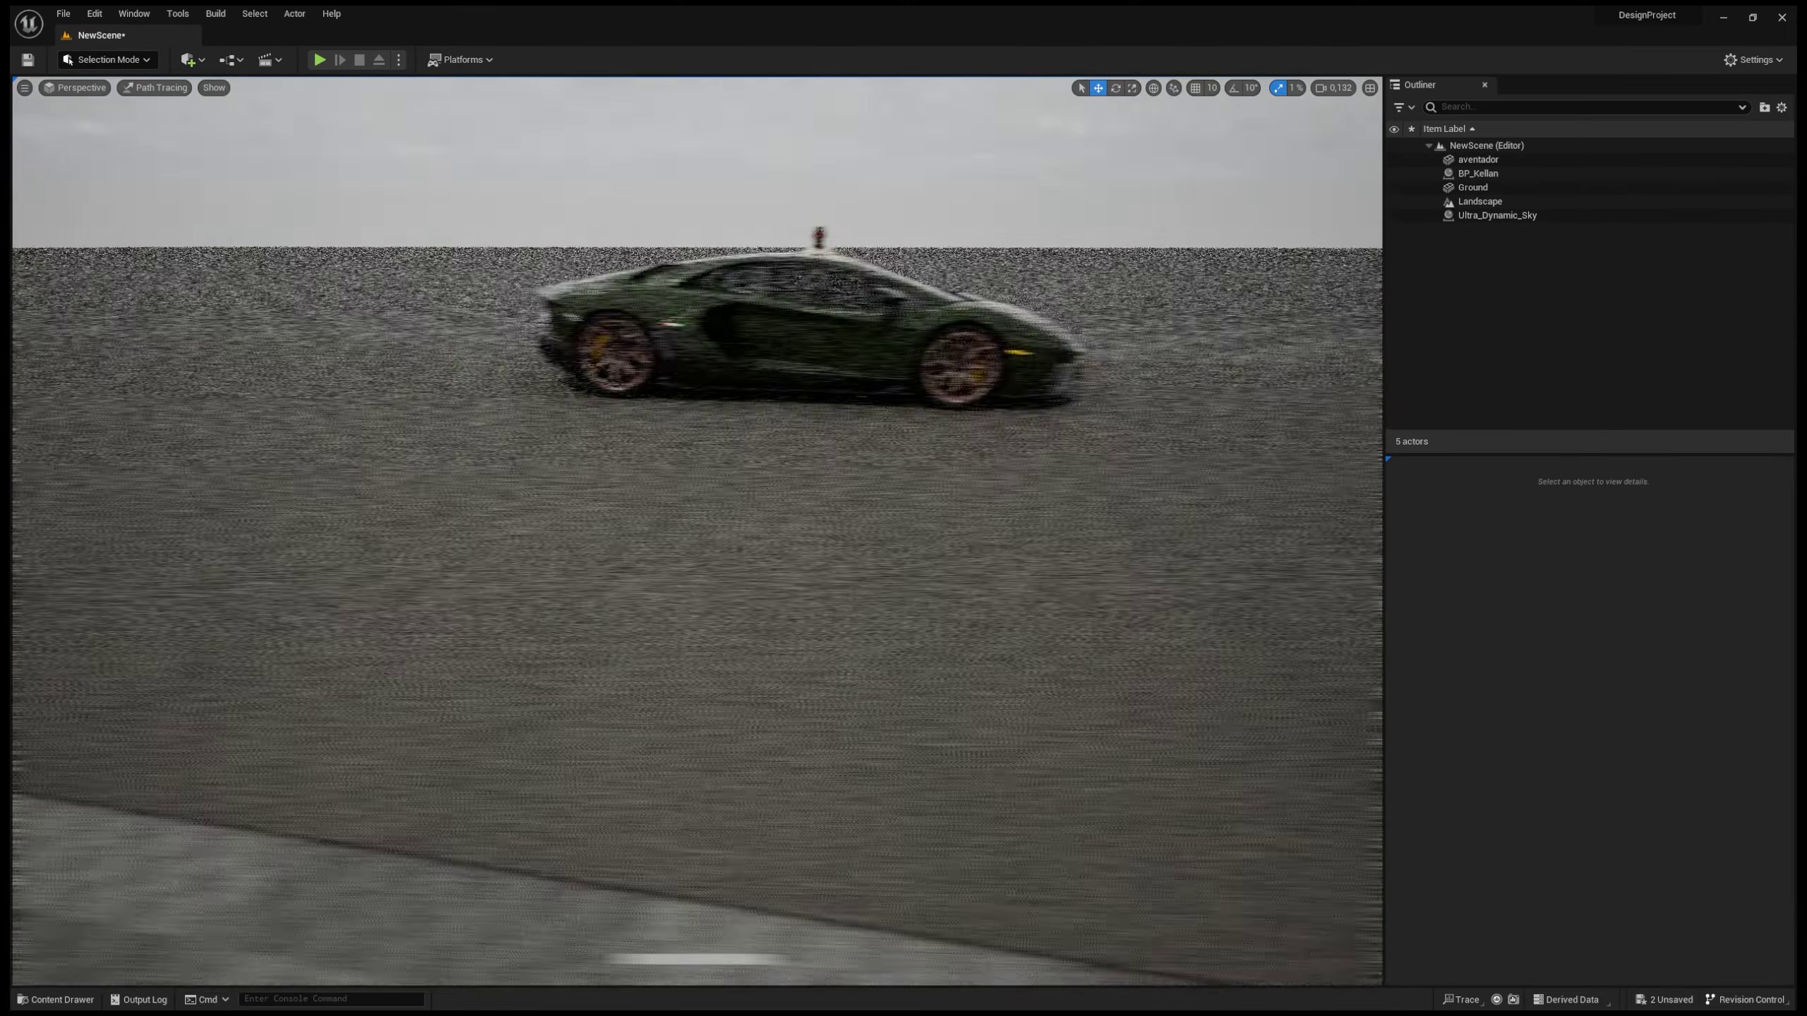
{"action": "left_click", "coordinate": [797, 419]}
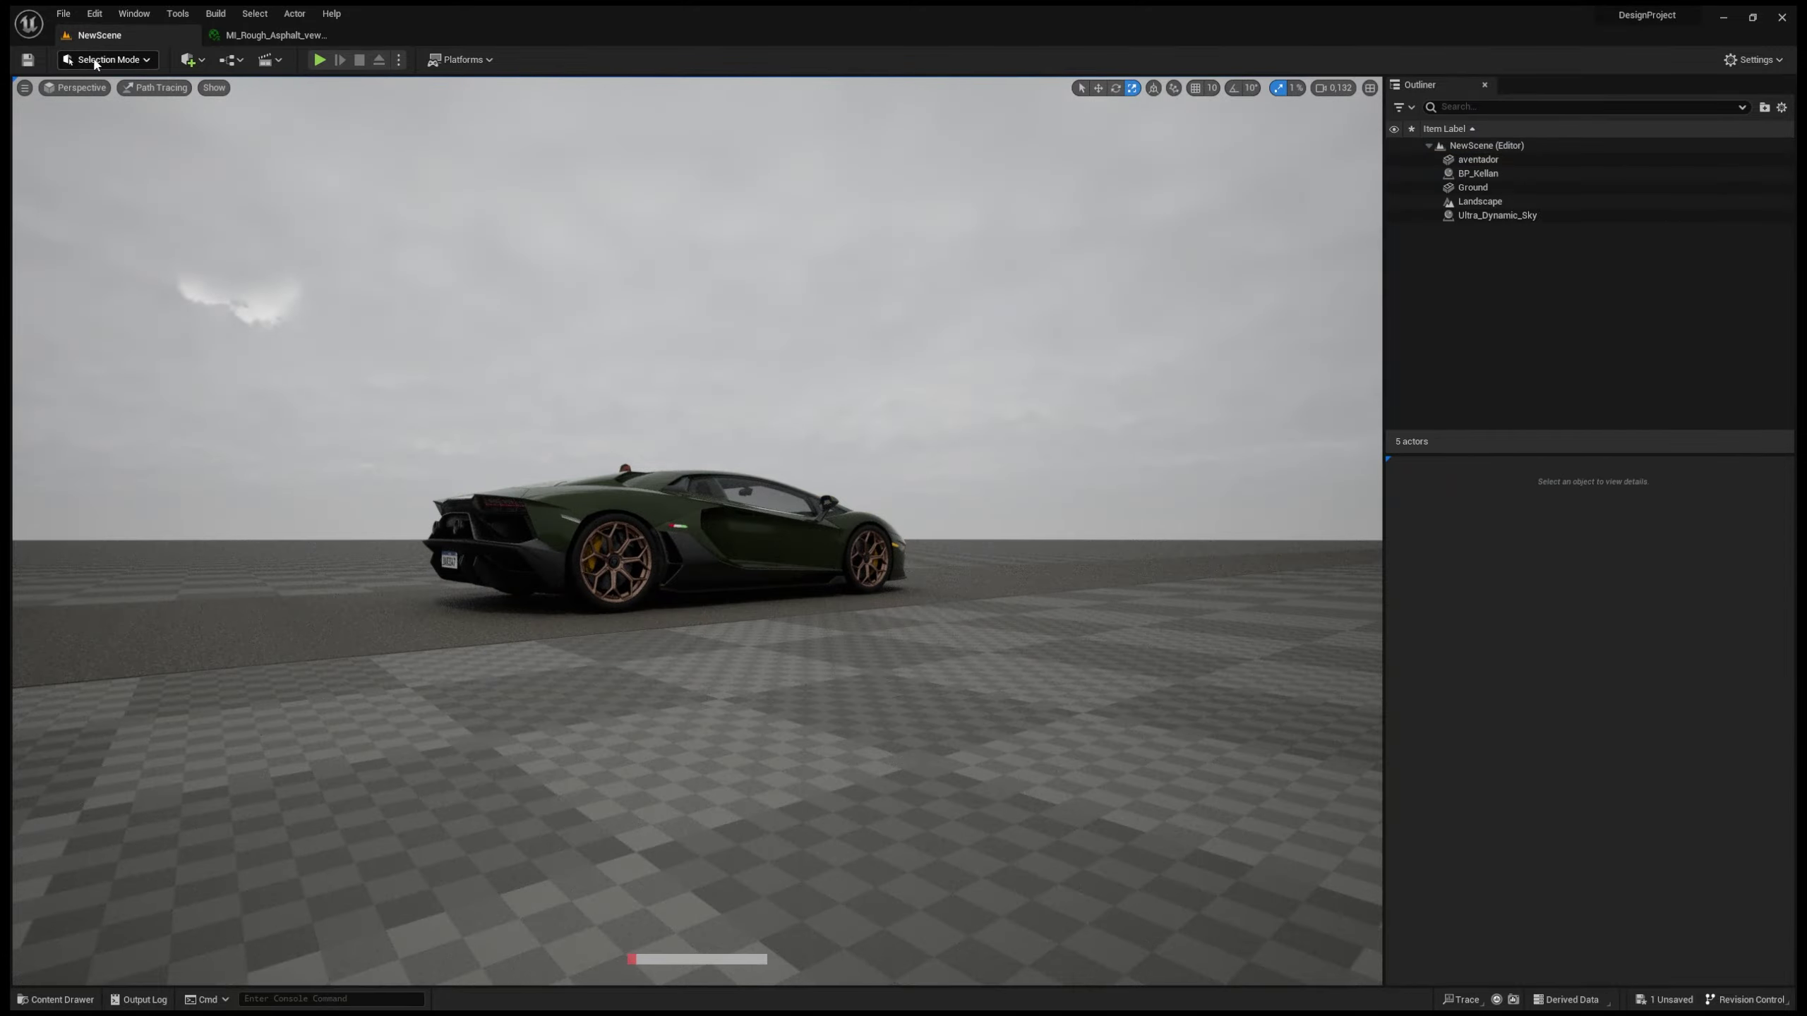
Step: Switch to Foliage Mode and browse the project folders for the wild grass mesh
{"action": "left_click", "coordinate": [106, 60]}
{"action": "left_click", "coordinate": [106, 124]}
{"action": "left_click", "coordinate": [55, 999]}
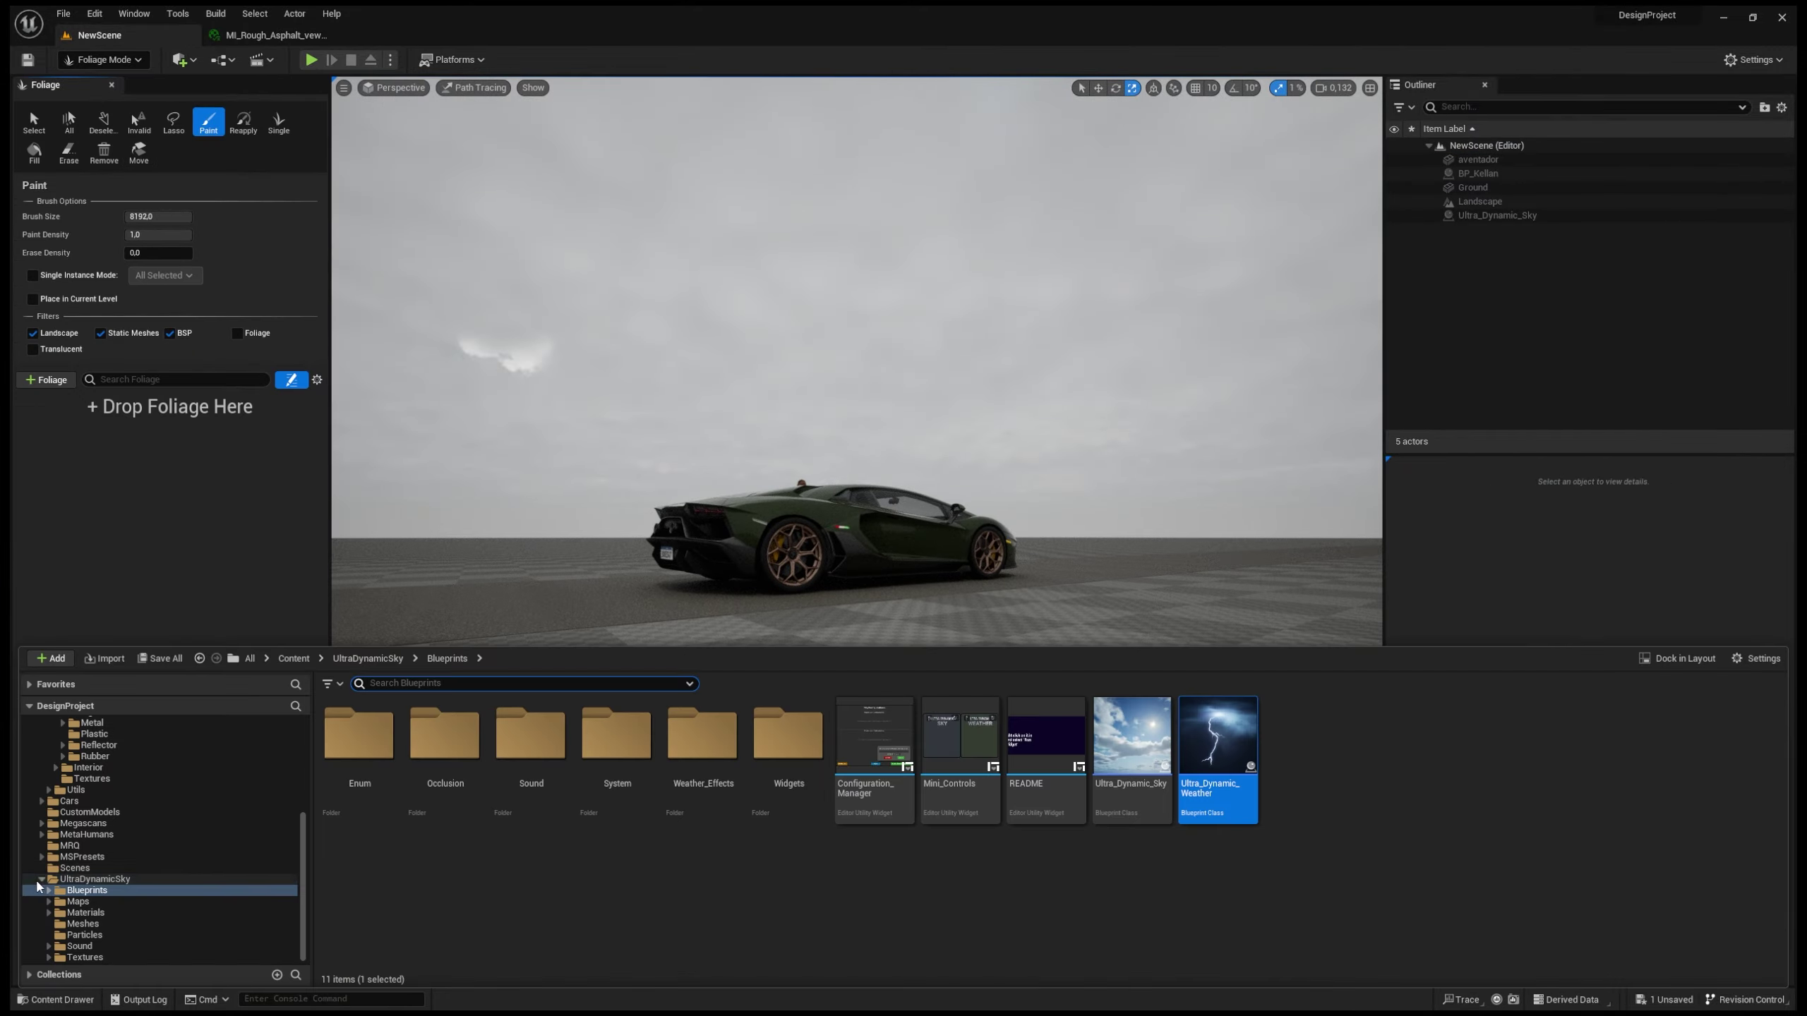
{"action": "left_click", "coordinate": [155, 893]}
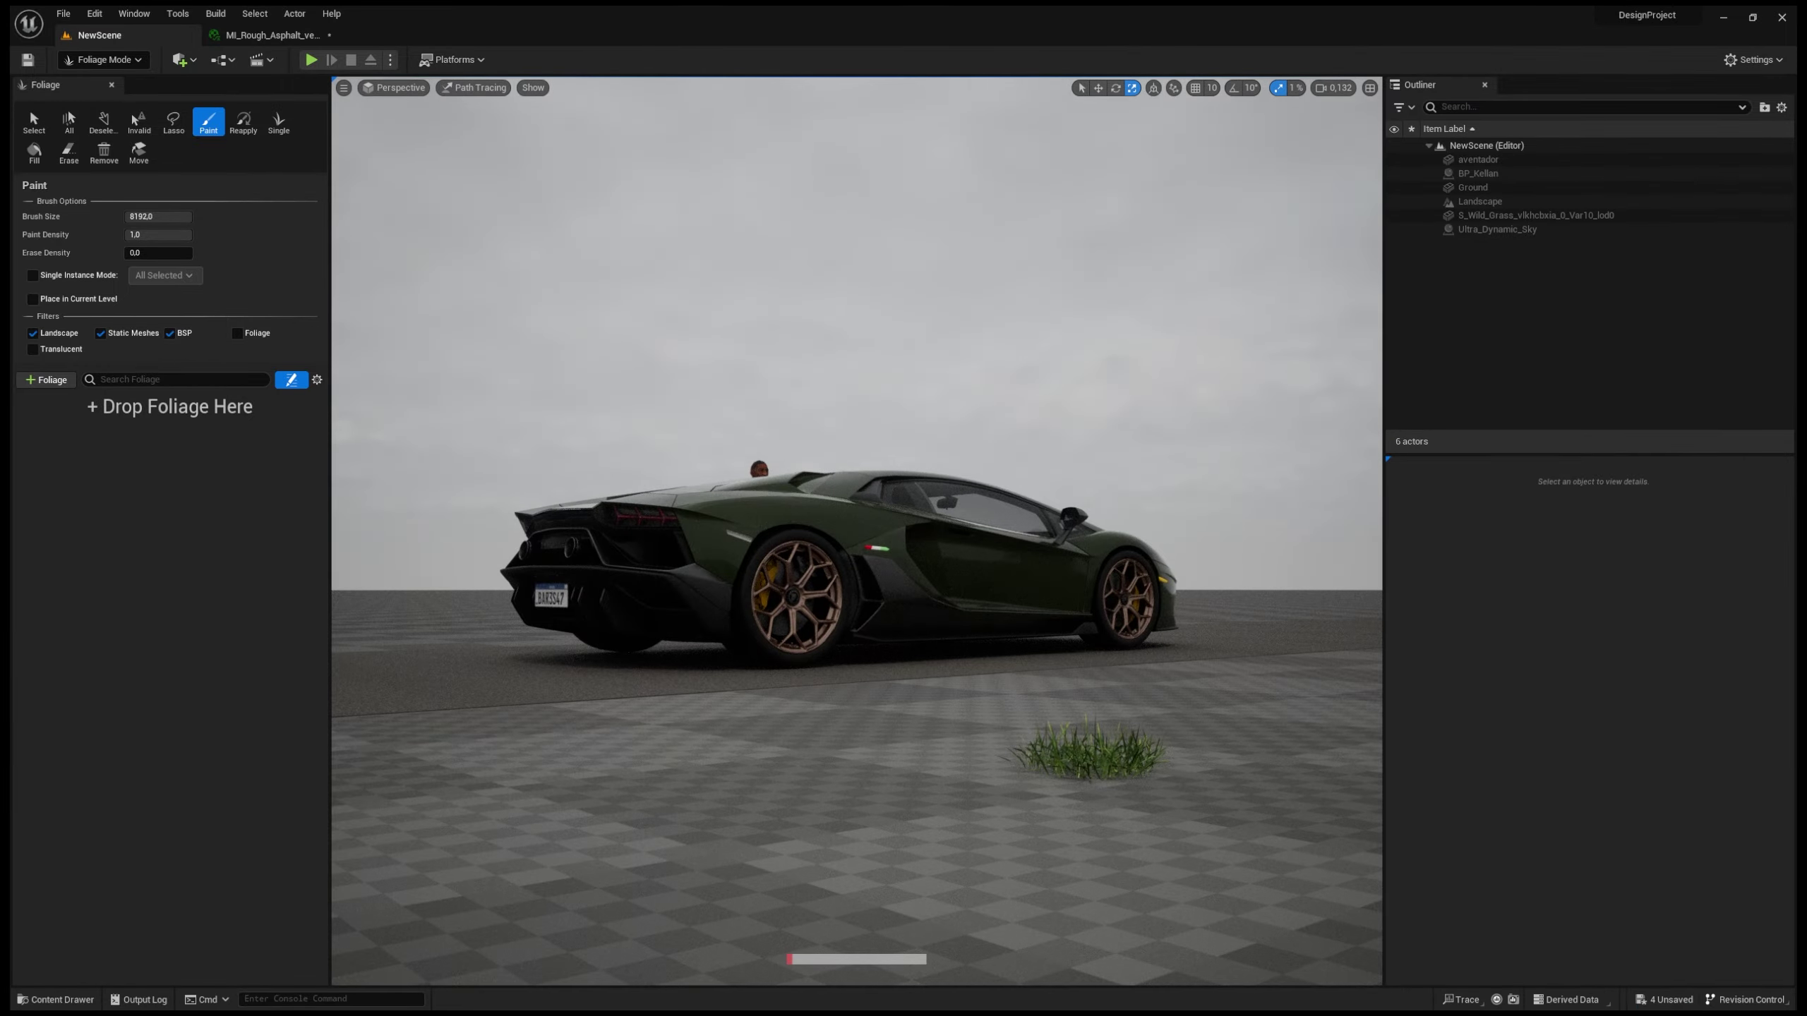
{"action": "scroll", "coordinate": [920, 639], "scroll_direction": "down", "scroll_amount": 5}
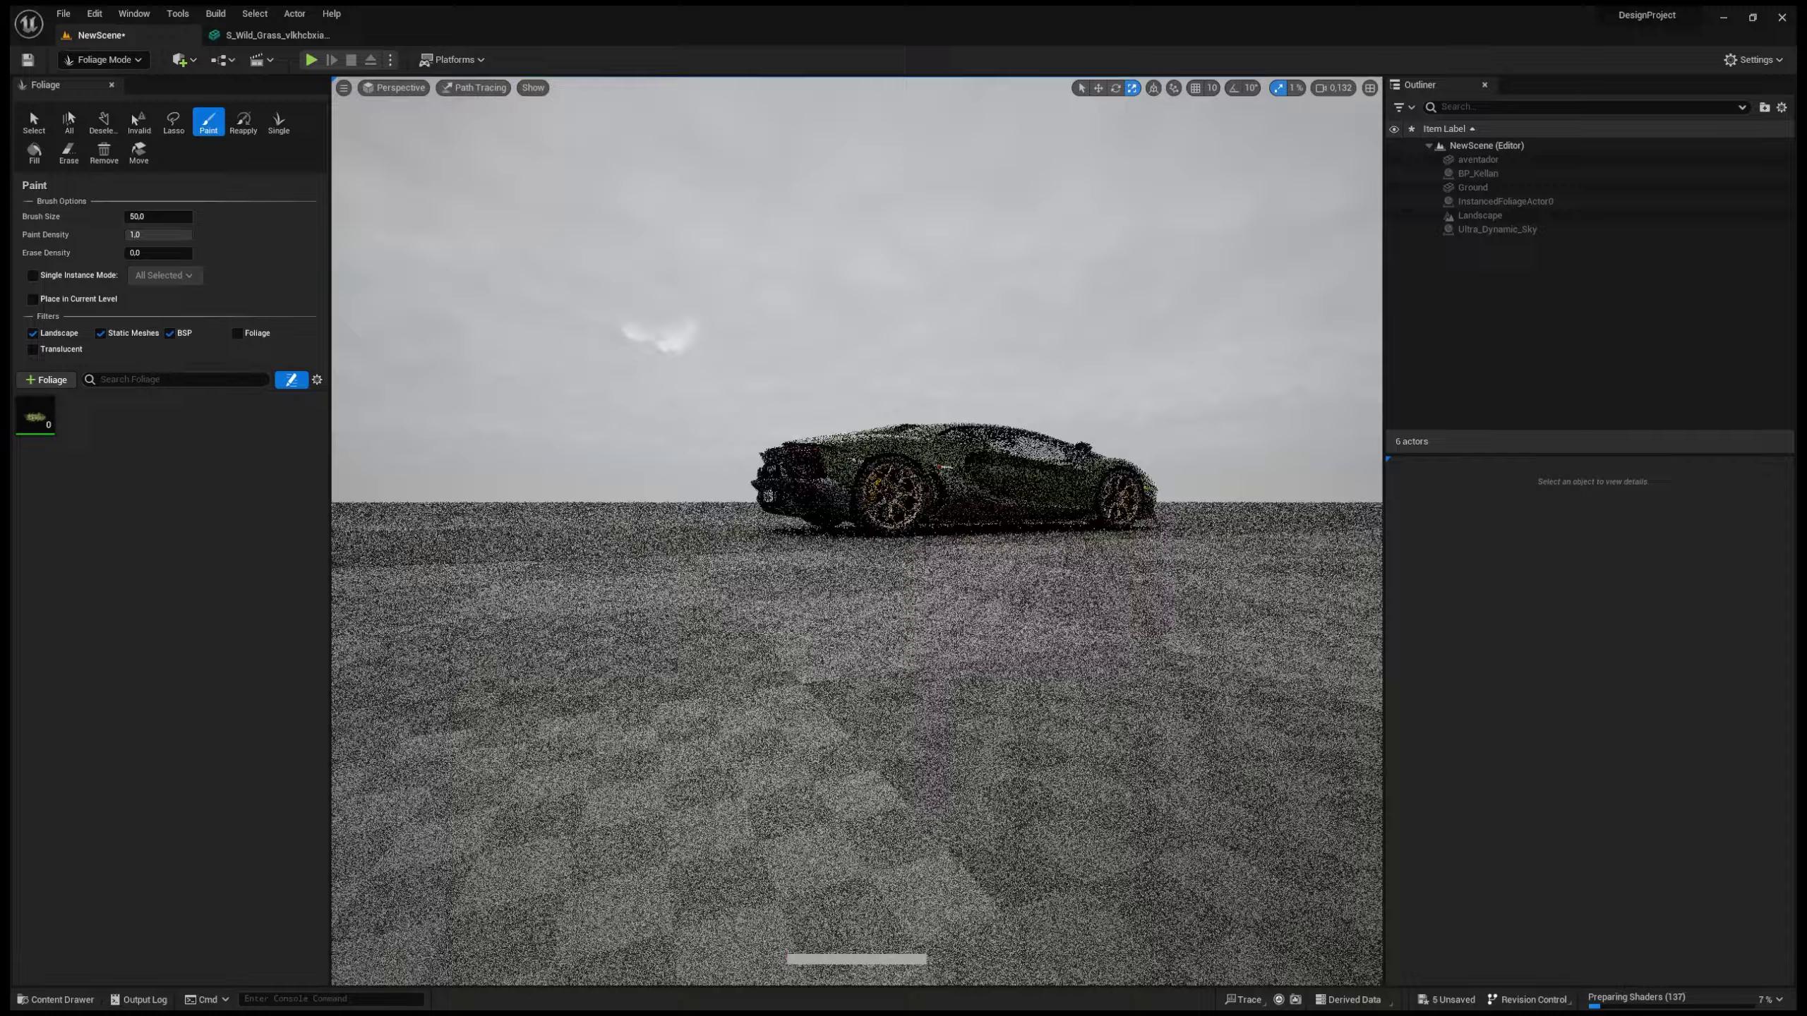
Step: Set the foliage Brush Size to 50 and paint grass tufts across the ground
{"action": "type", "text": "50"}
{"action": "left_click", "coordinate": [34, 415]}
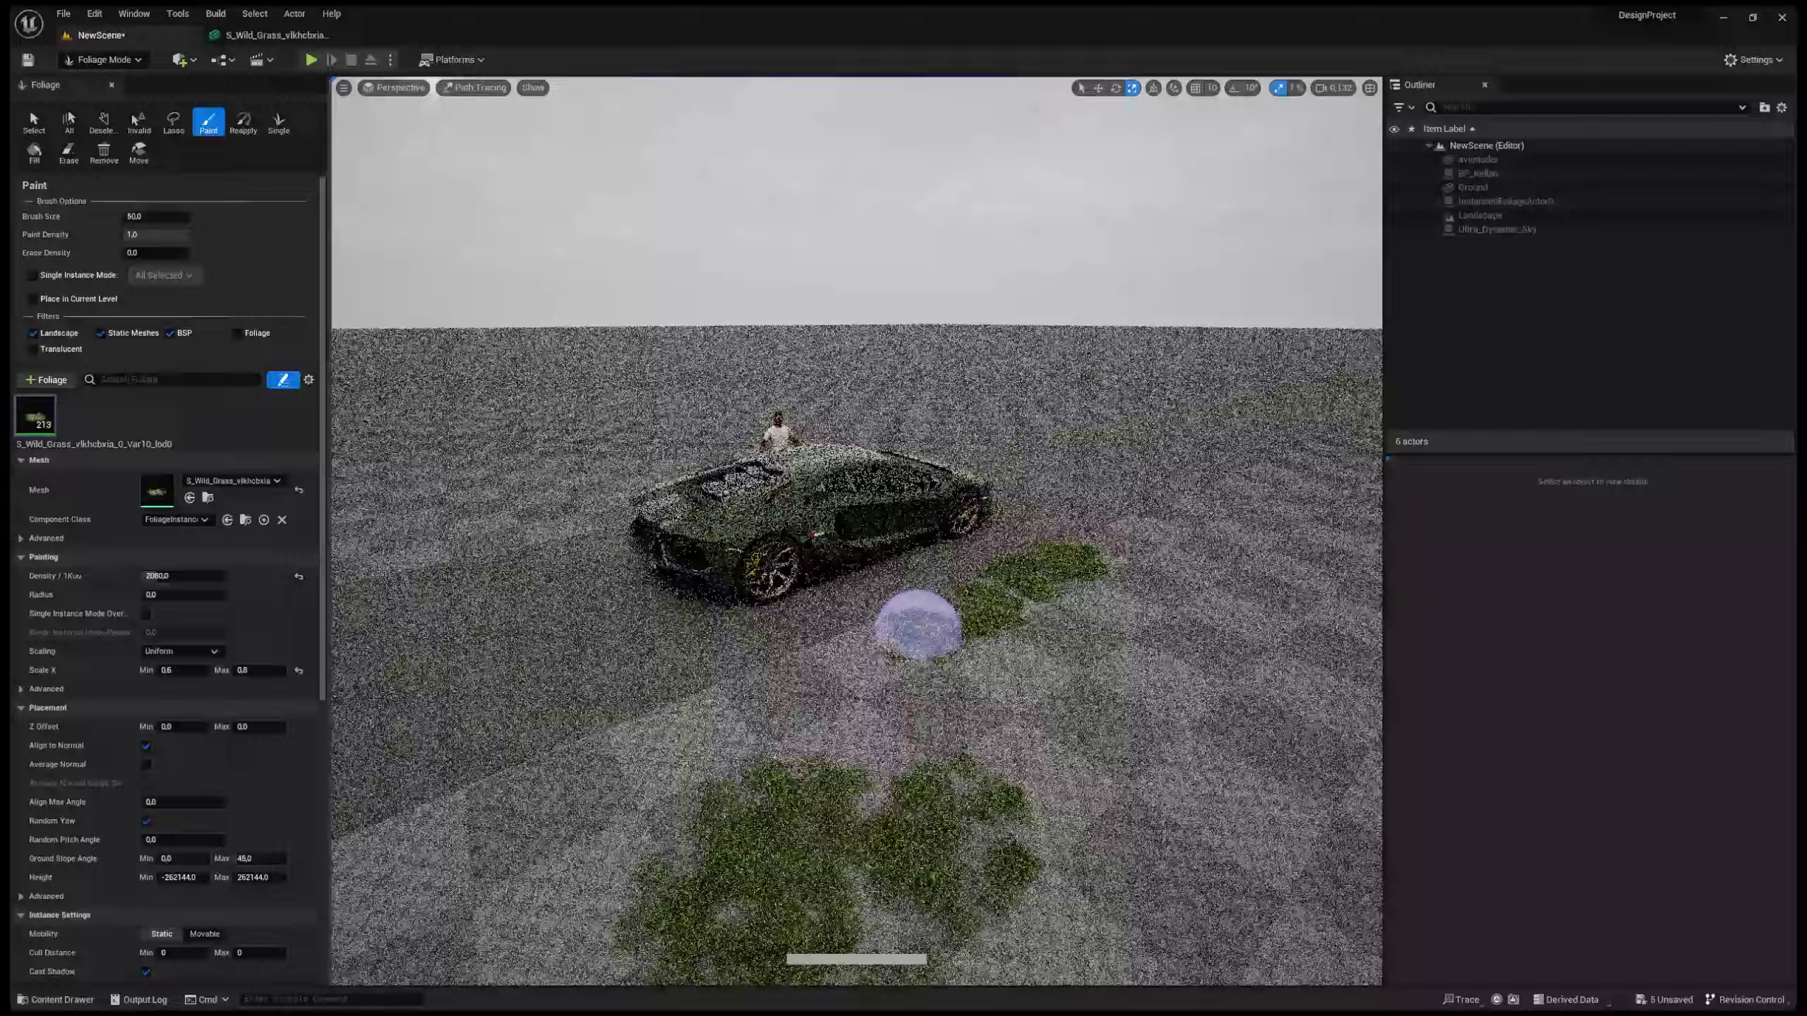
{"action": "left_click_drag", "start_coordinate": [919, 625], "coordinate": [920, 795]}
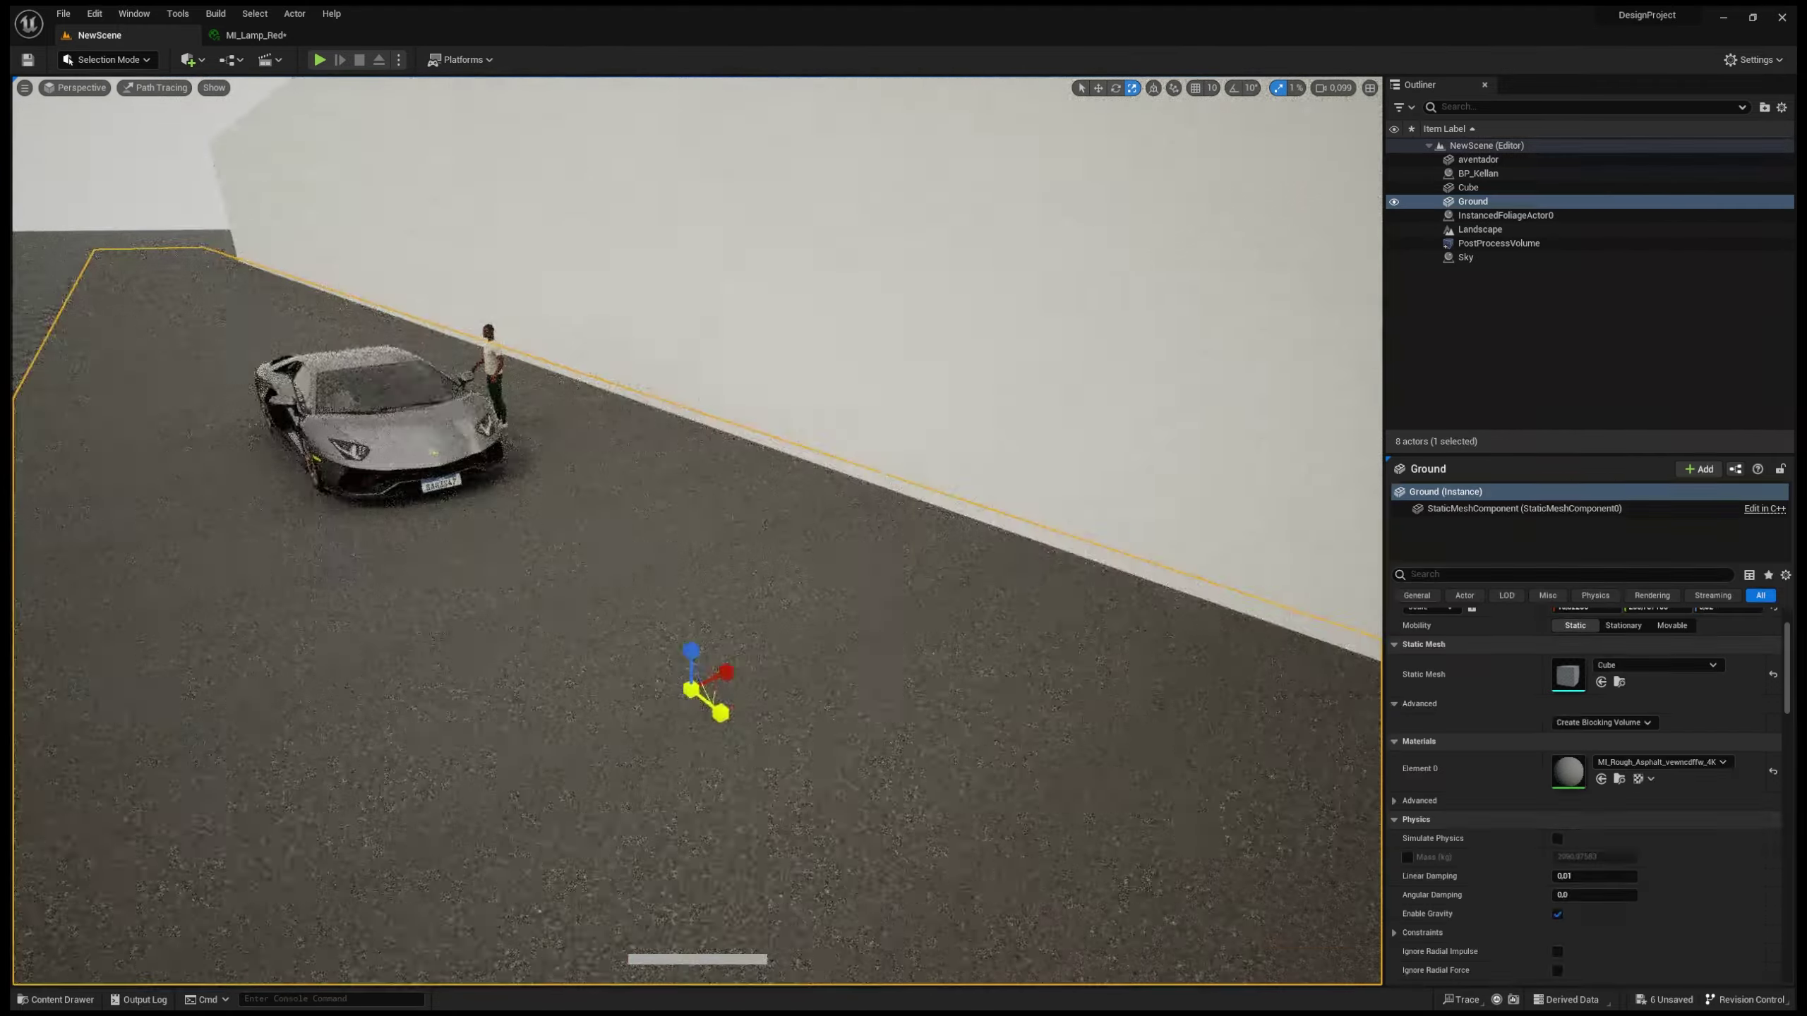
Step: Focus on the Aventador and Alt-drag a cube frame piece across to form the window's other side
{"action": "double_click", "coordinate": [1477, 159]}
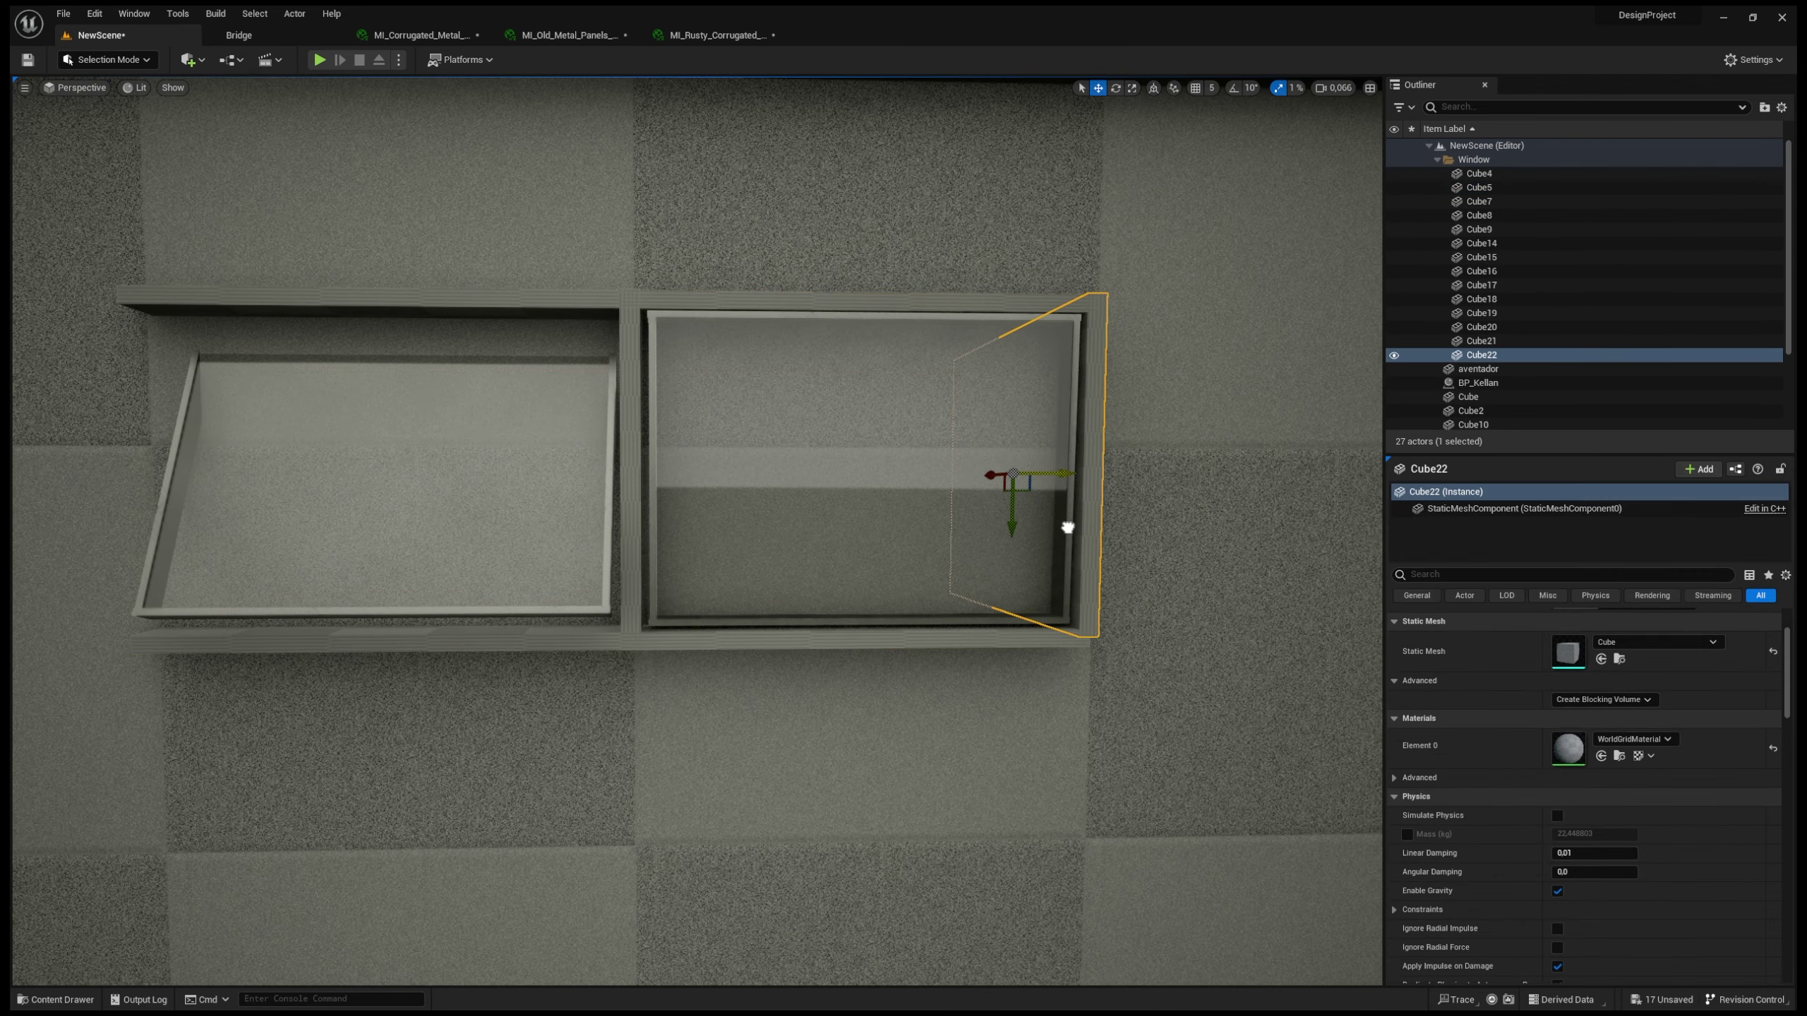
{"action": "left_click_drag", "start_coordinate": [1069, 516], "coordinate": [282, 512], "text": "alt"}
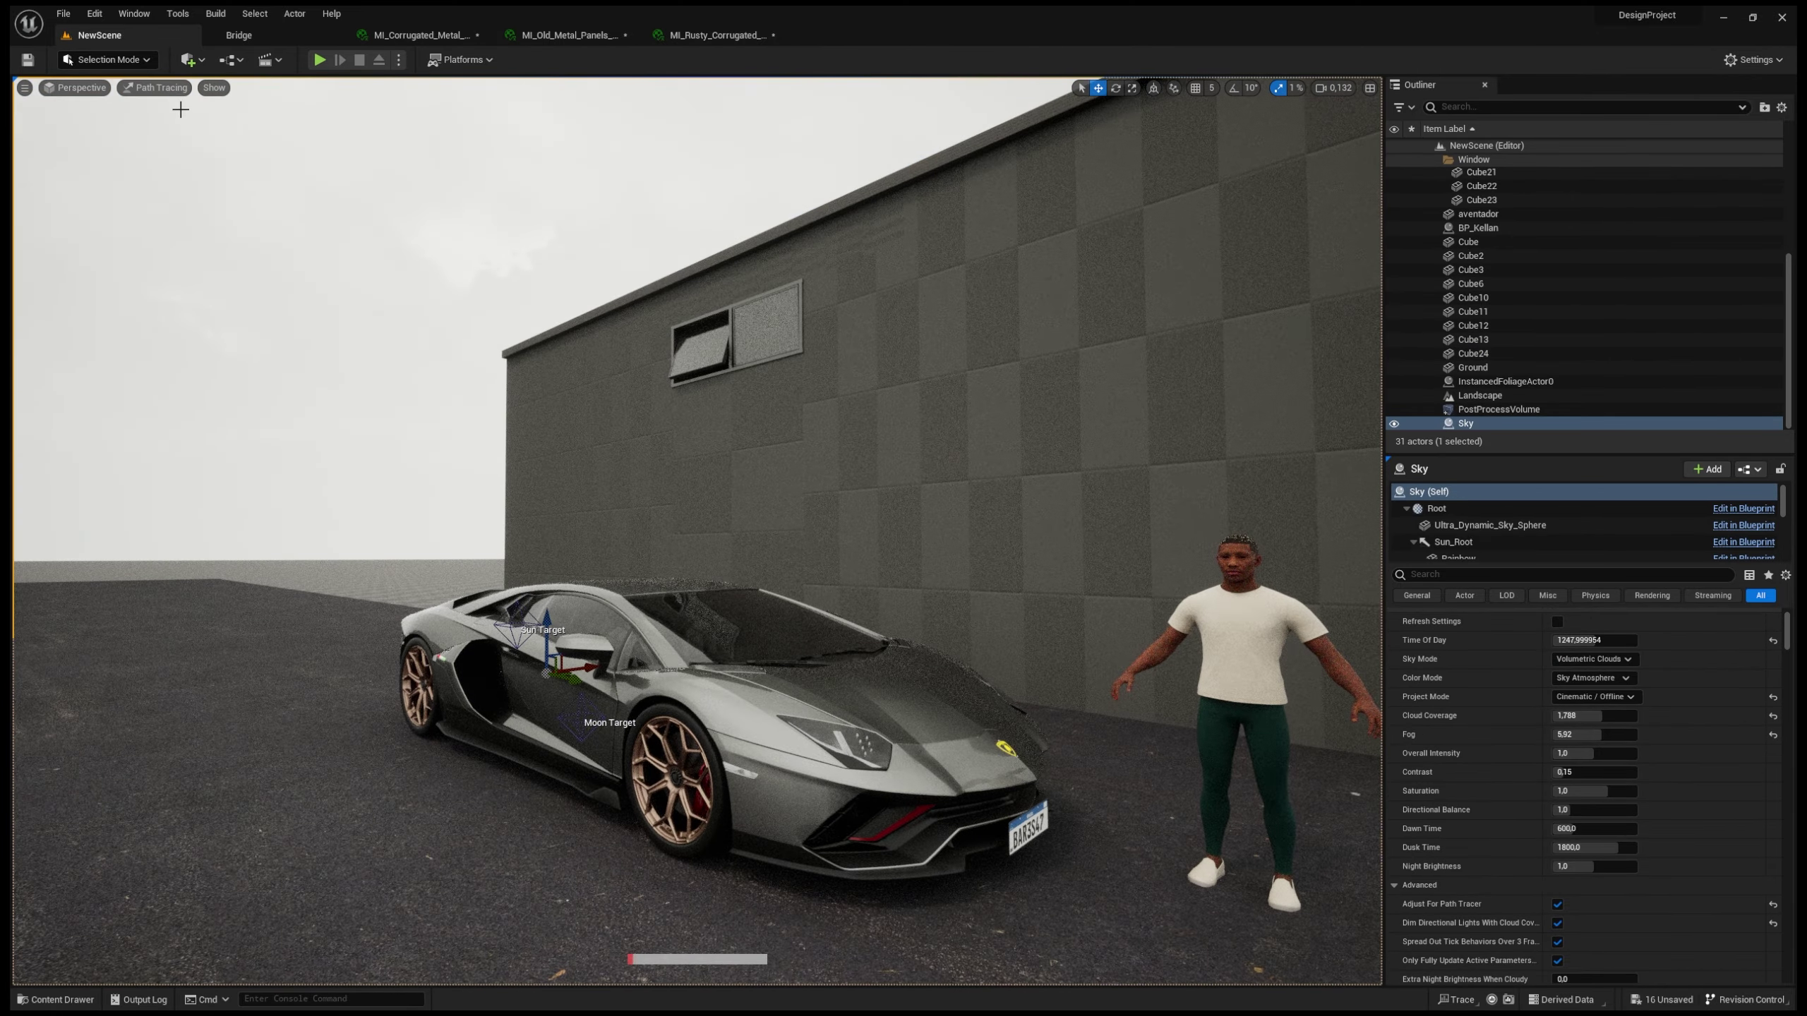
Step: Group the three window cube pieces into a new folder and set one piece's Scale Y to 2
{"action": "left_click", "coordinate": [1479, 201]}
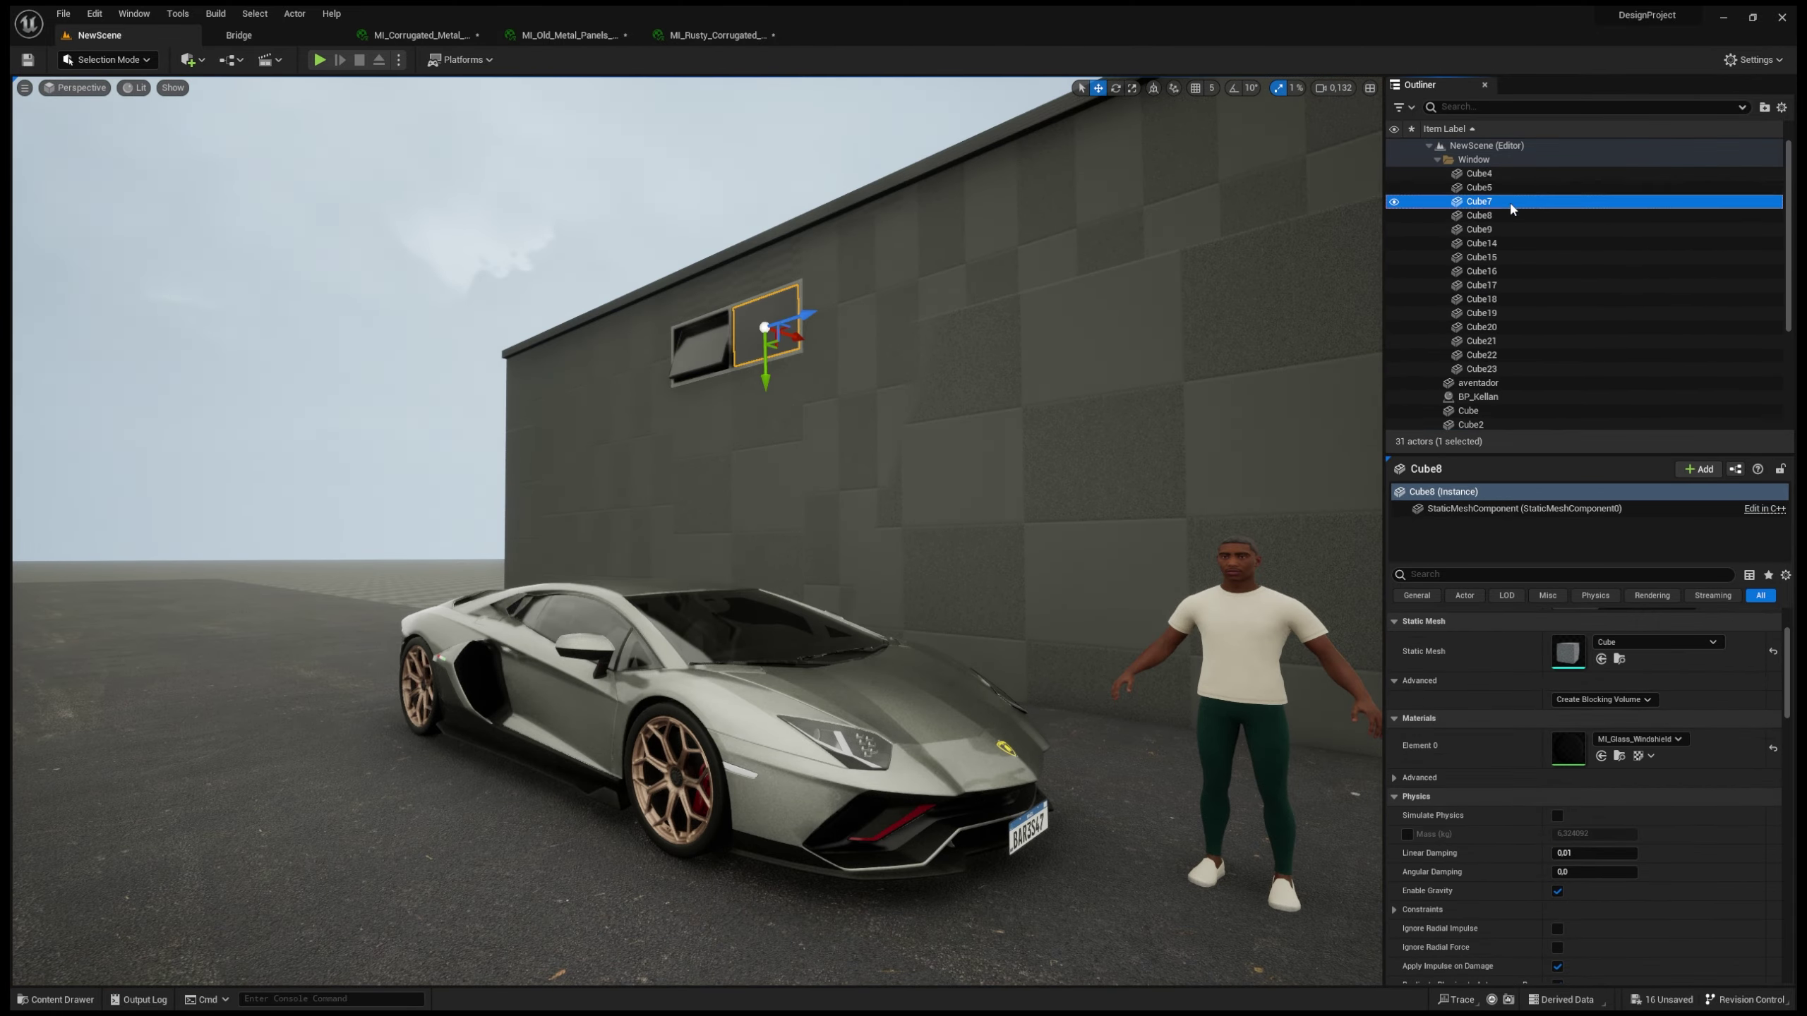
{"action": "left_click", "coordinate": [1478, 229], "text": "ctrl"}
{"action": "left_click", "coordinate": [1481, 284], "text": "shift"}
{"action": "left_click", "coordinate": [1764, 107]}
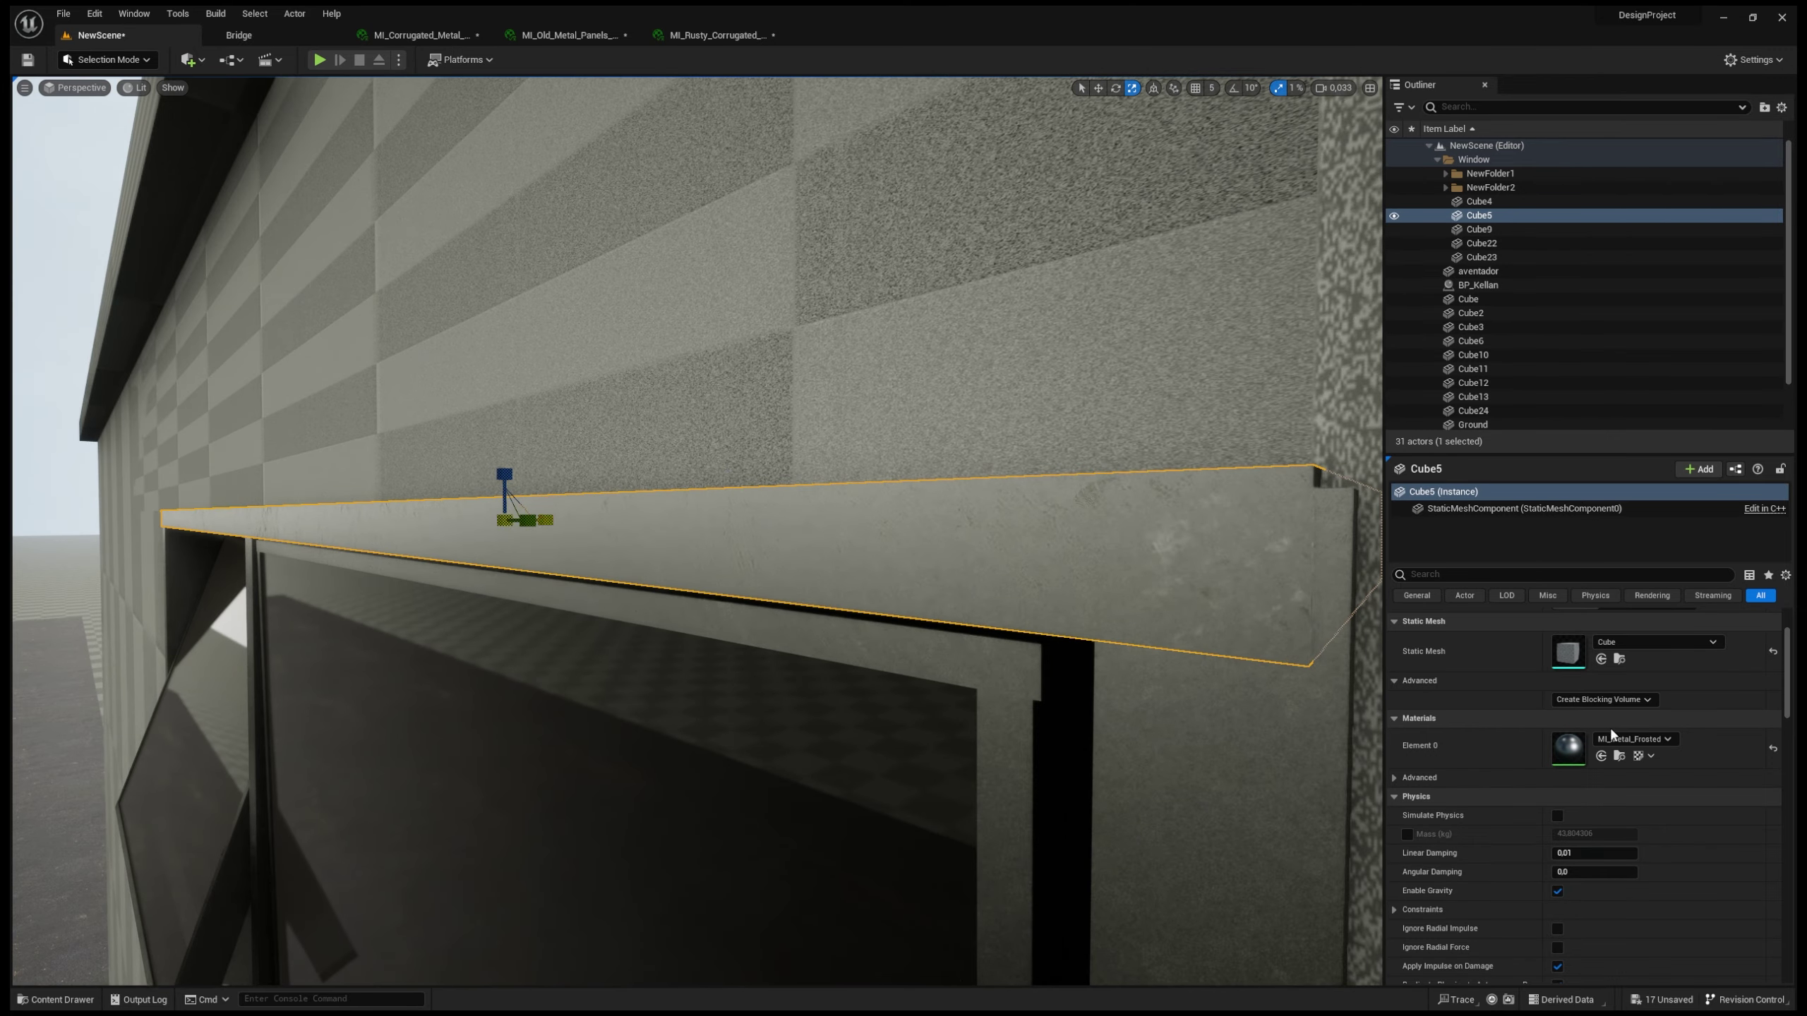
{"action": "left_click", "coordinate": [1686, 672]}
{"action": "type", "text": "2368"}
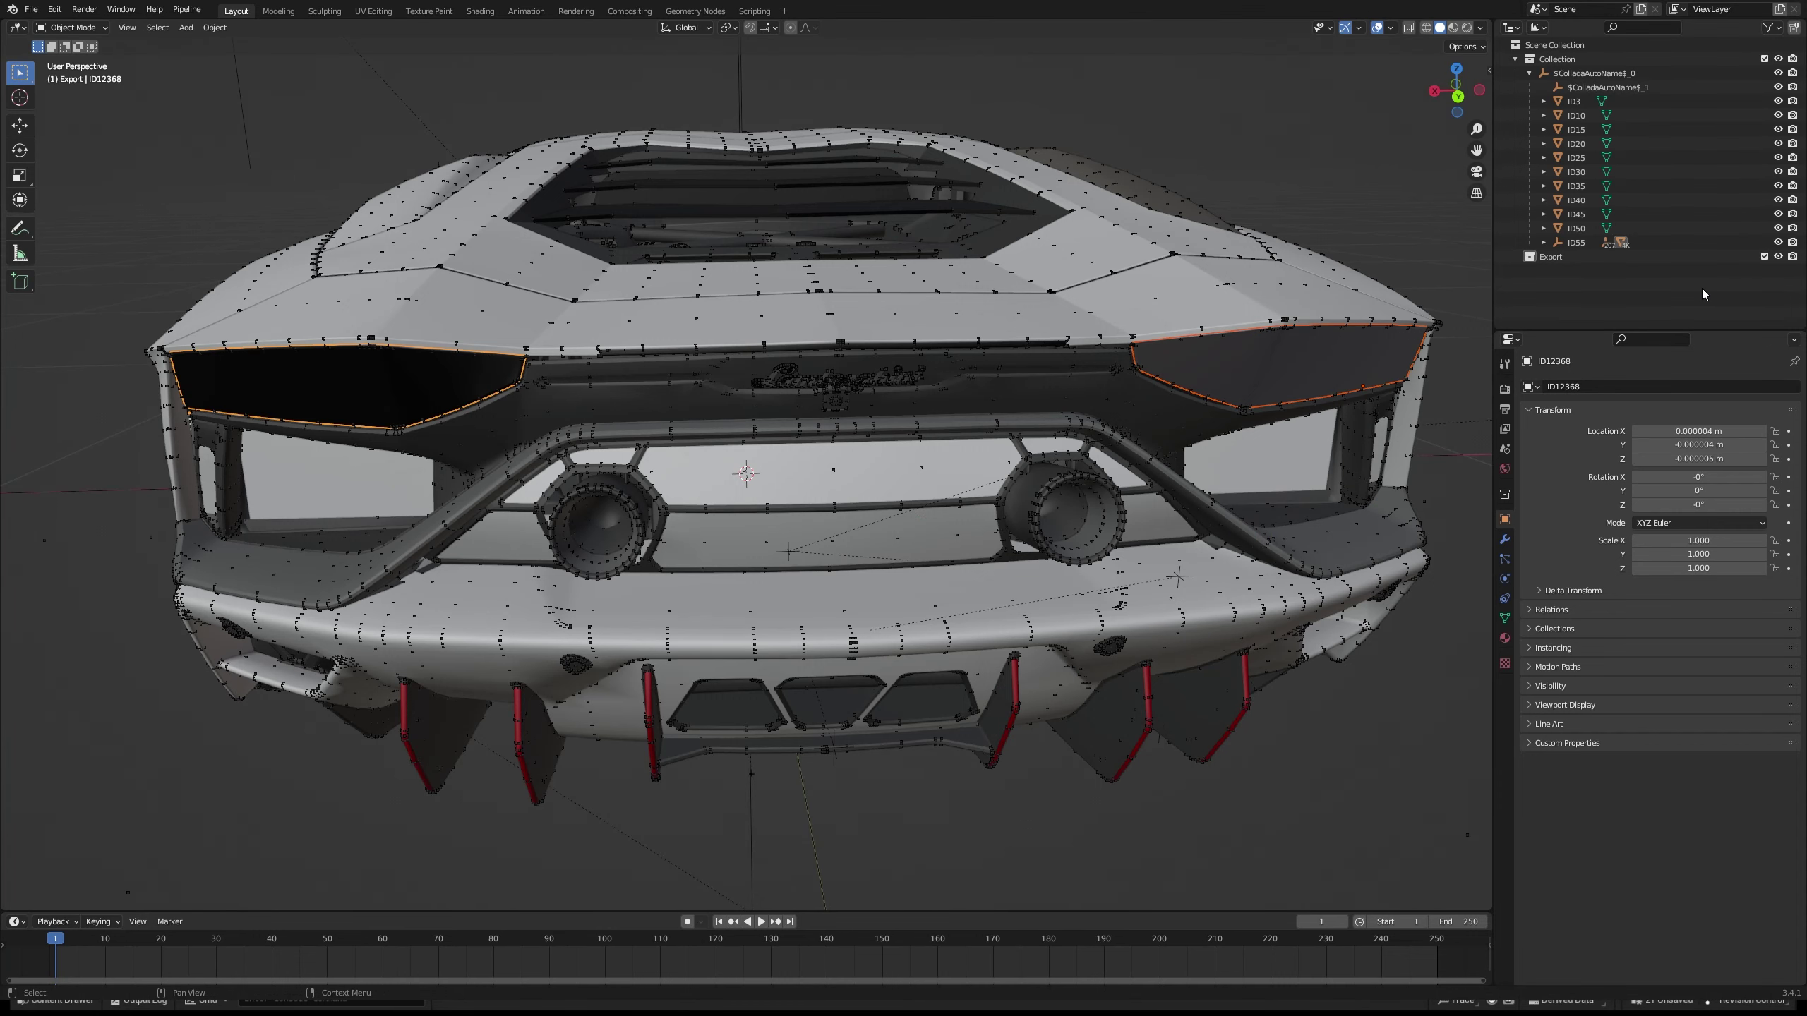
Step: Filter the Outliner for 'tail li', frame the right tail light, and rename its detail piece
{"action": "key", "text": "ctrl+f"}
{"action": "type", "text": "ID14484"}
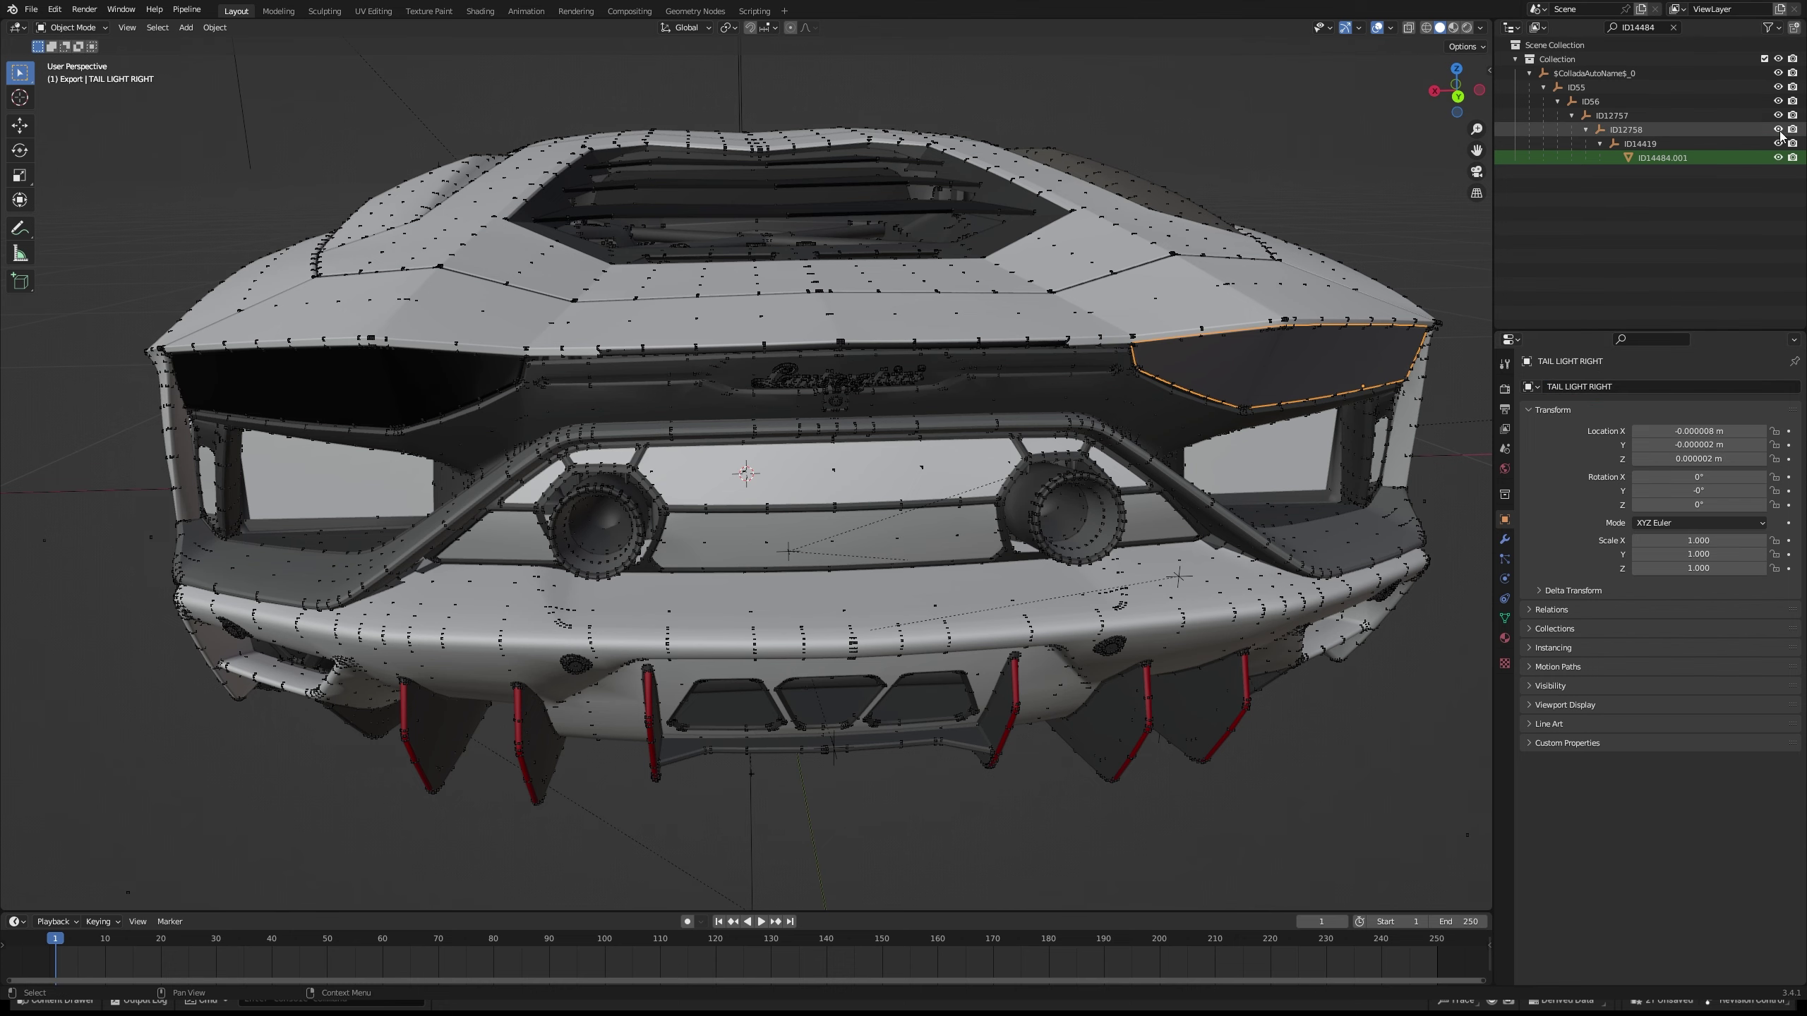
{"action": "type", "text": "tail li"}
{"action": "left_click", "coordinate": [1669, 157]}
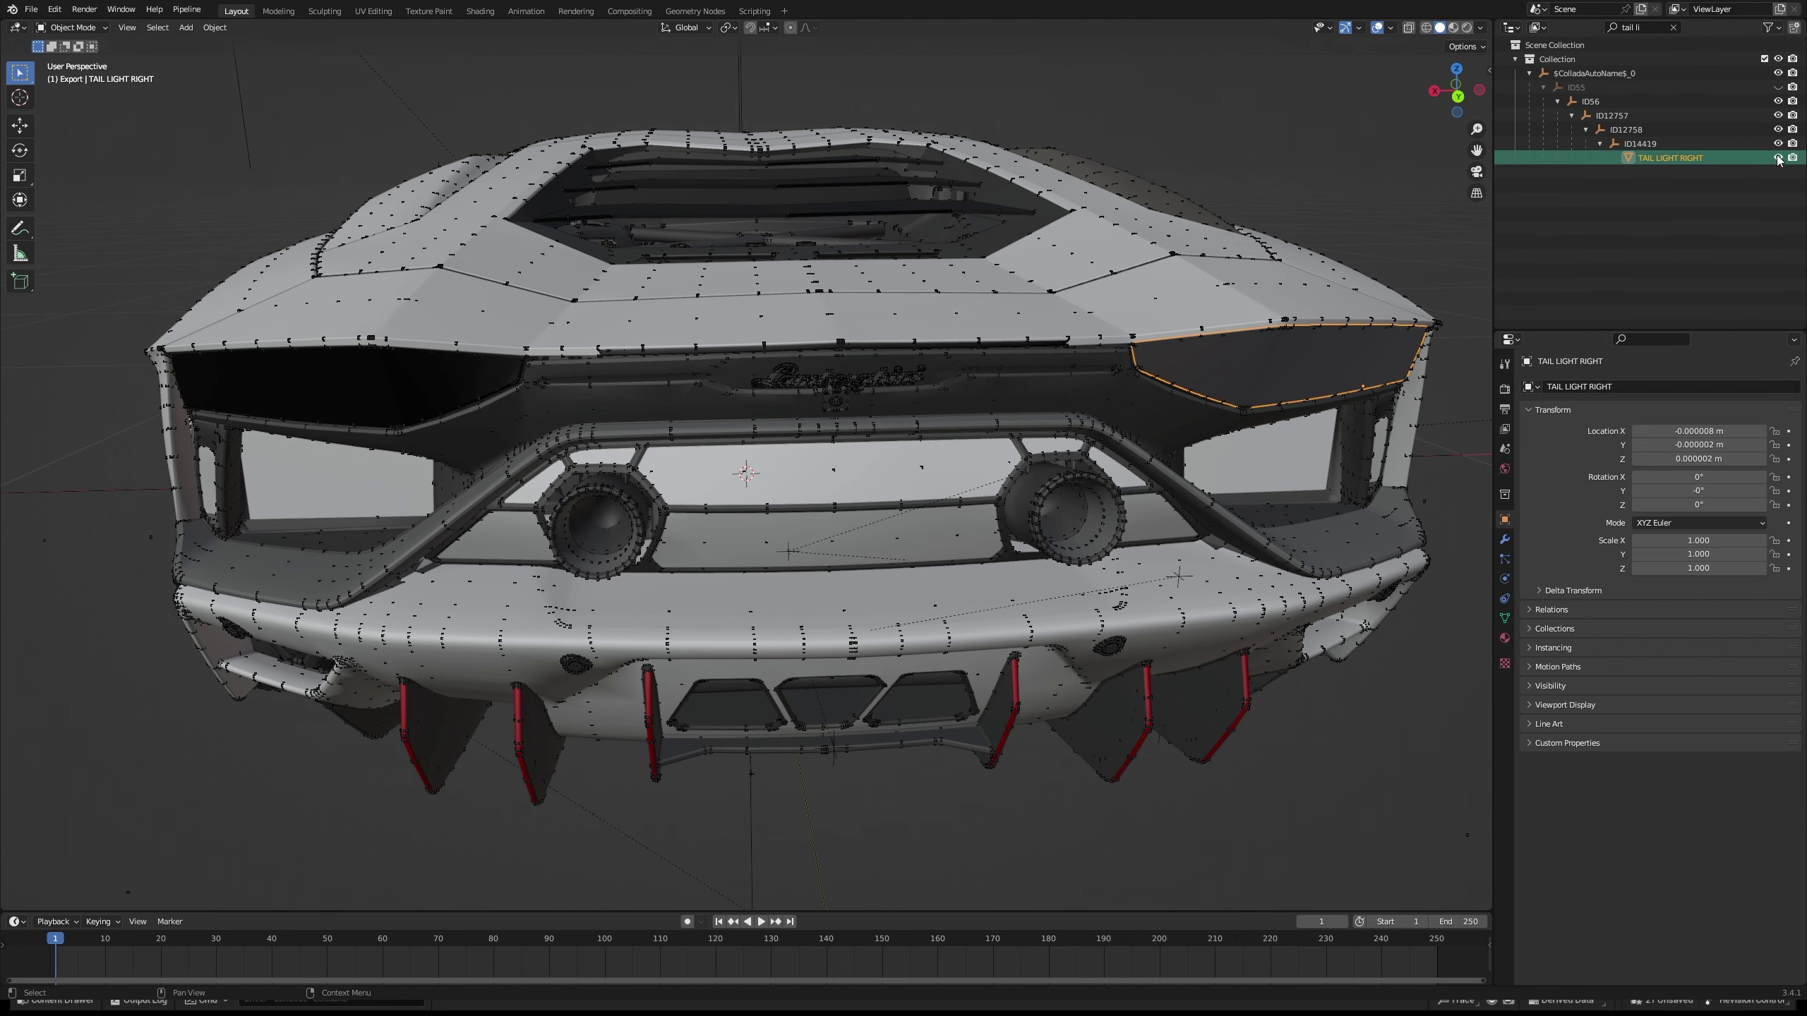
{"action": "key", "text": "KP_Decimal"}
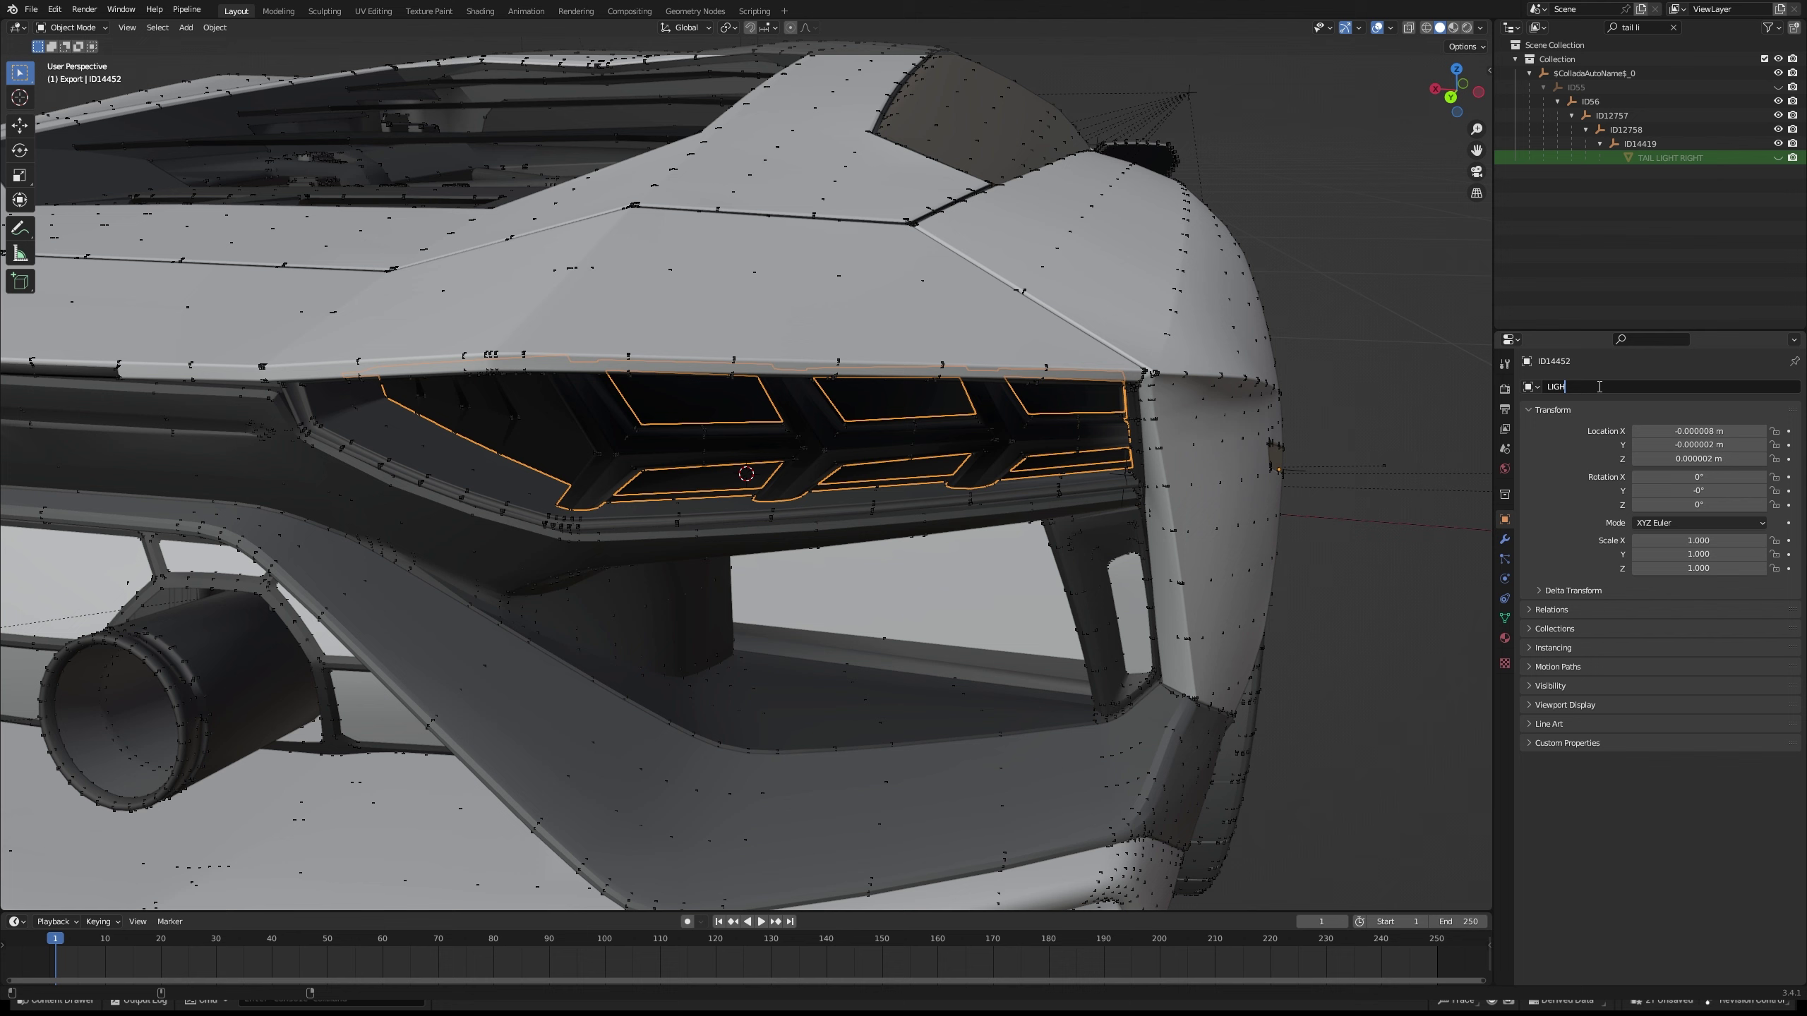
{"action": "type", "text": "IL LIGHT RIGHT DETA"}
{"action": "key", "text": "Return"}
{"action": "key", "text": "KP_Decimal"}
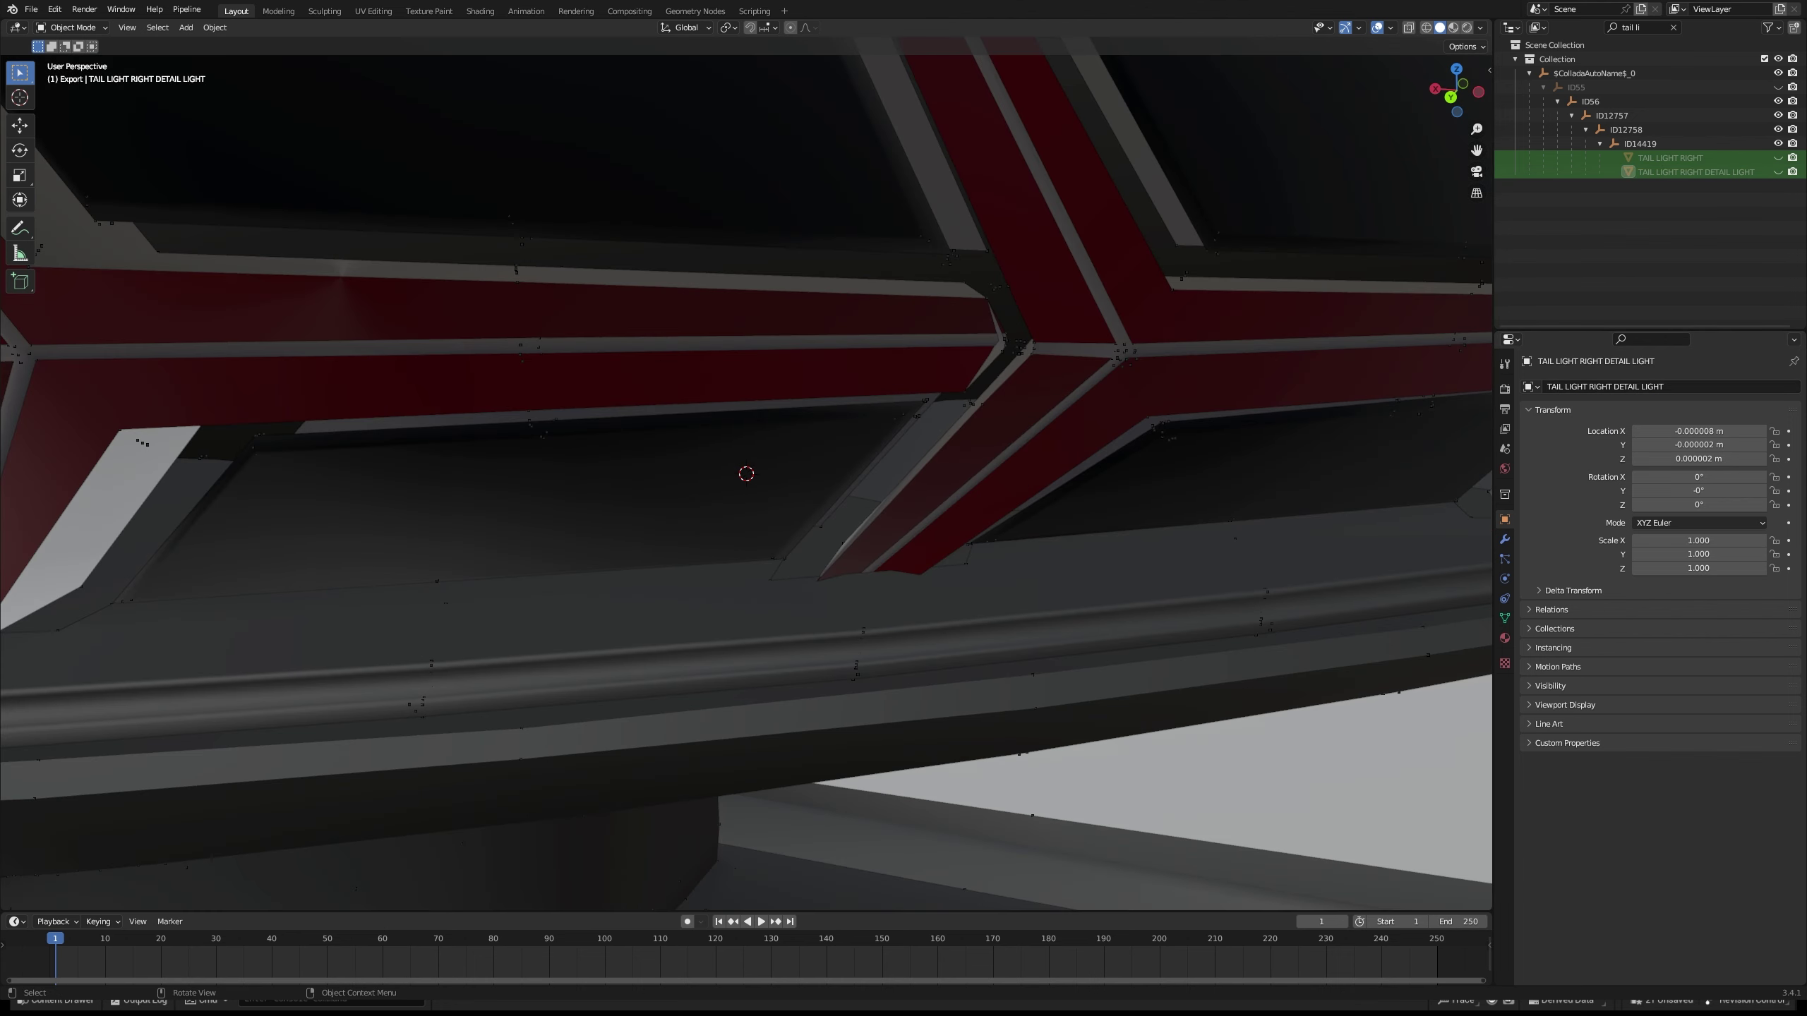
Step: Select the right tail light's chevron piece and rename its material to BRAKE LIGHTS
{"action": "scroll", "coordinate": [851, 346], "scroll_direction": "down", "scroll_amount": 8}
{"action": "left_click", "coordinate": [851, 347]}
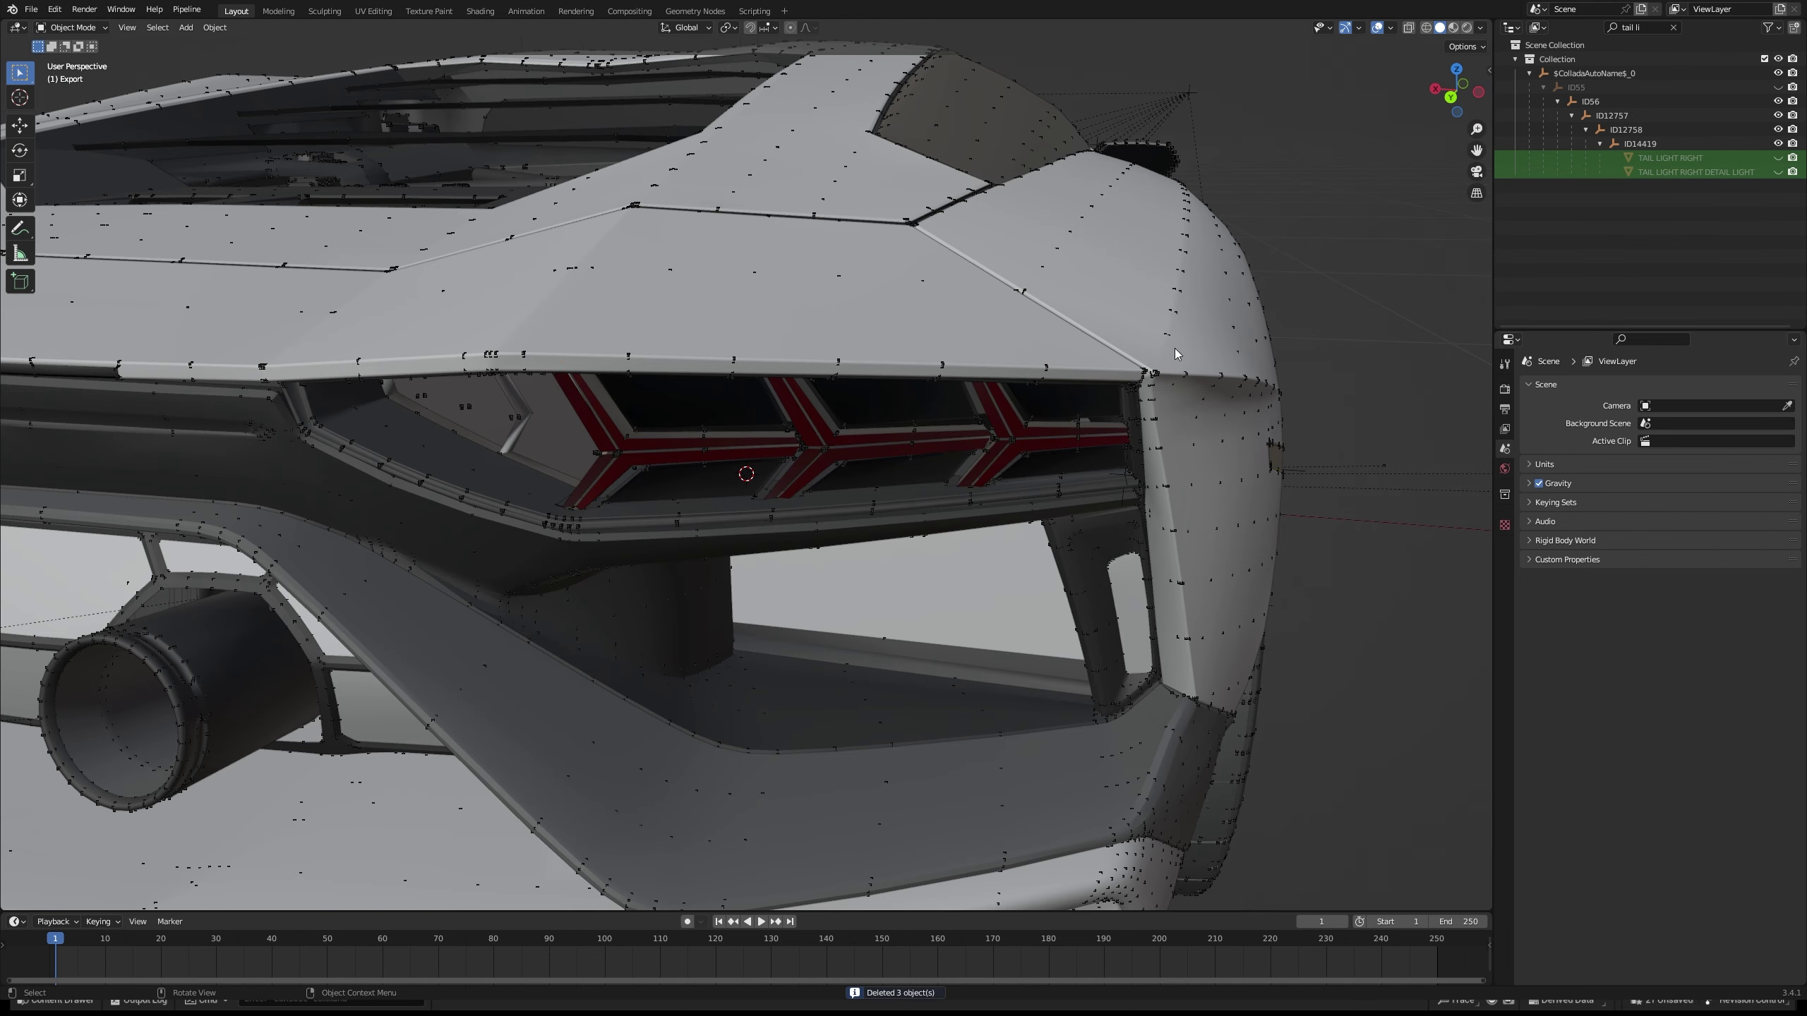
{"action": "scroll", "coordinate": [940, 466], "scroll_direction": "up", "scroll_amount": 8}
{"action": "left_click", "coordinate": [940, 467]}
{"action": "scroll", "coordinate": [1084, 297], "scroll_direction": "down", "scroll_amount": 8}
{"action": "left_click", "coordinate": [1084, 297]}
{"action": "left_click", "coordinate": [1505, 638]}
{"action": "left_click", "coordinate": [1616, 448]}
{"action": "type", "text": "B"}
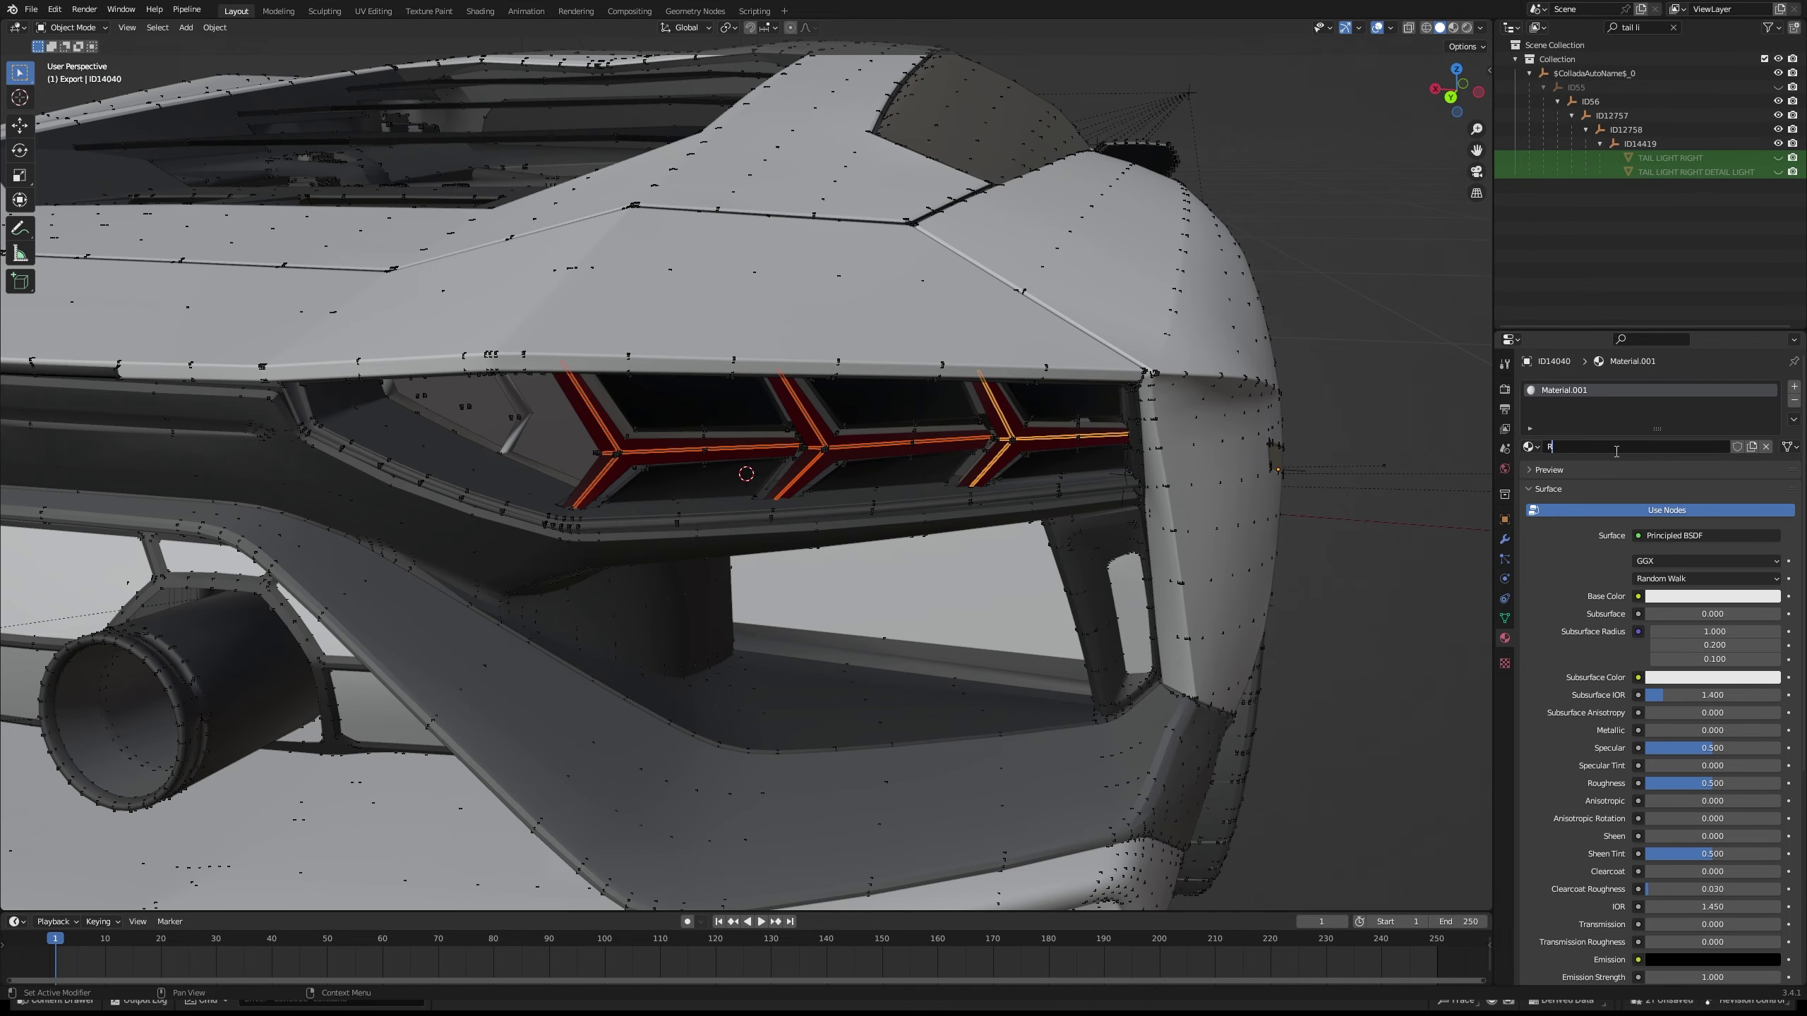
{"action": "type", "text": "RAKE LIGHTS"}
{"action": "key", "text": "Return"}
Step: Unhide TAIL LIGHT RIGHT and orbit round to the car's left rear
{"action": "scroll", "coordinate": [1084, 297], "scroll_direction": "down", "scroll_amount": 8}
{"action": "left_click", "coordinate": [1778, 157]}
{"action": "middle_click_drag", "start_coordinate": [996, 427], "coordinate": [635, 376]}
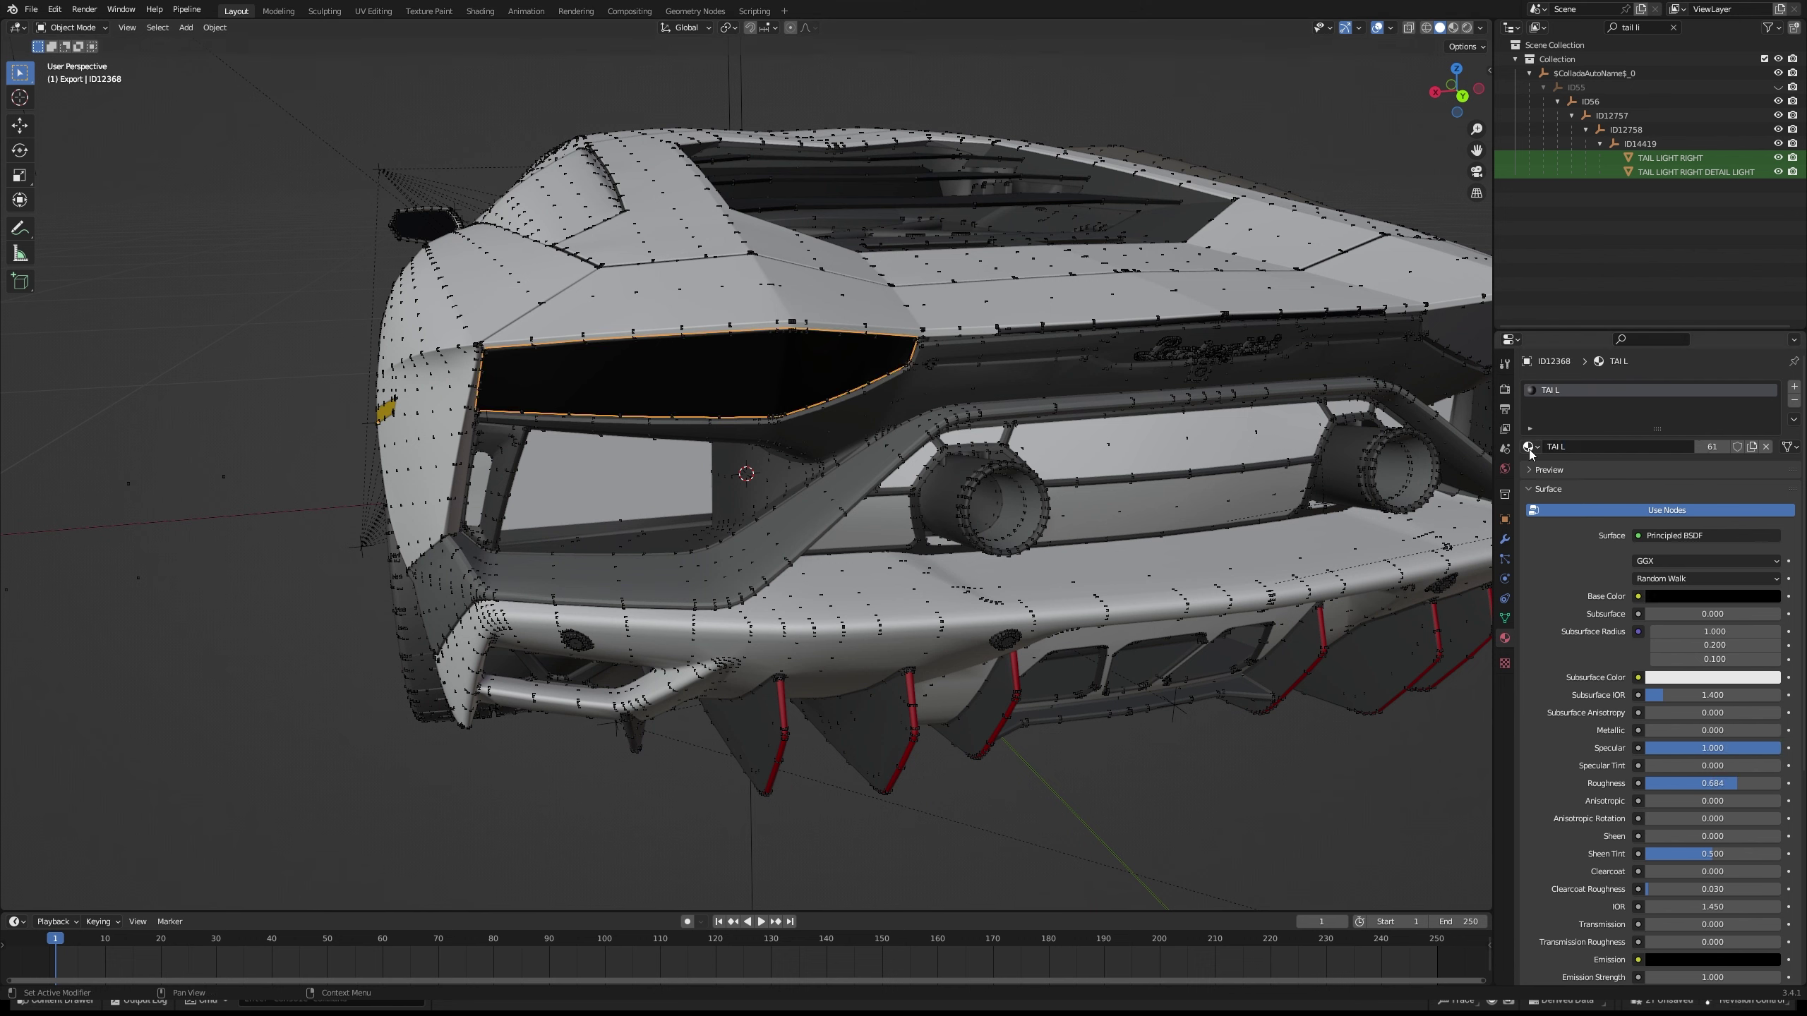
Step: Begin renaming the left tail light object in Object properties
{"action": "left_click", "coordinate": [1505, 519]}
{"action": "double_click", "coordinate": [1613, 387]}
{"action": "type", "text": "TAIL LIGHT LEFT"}
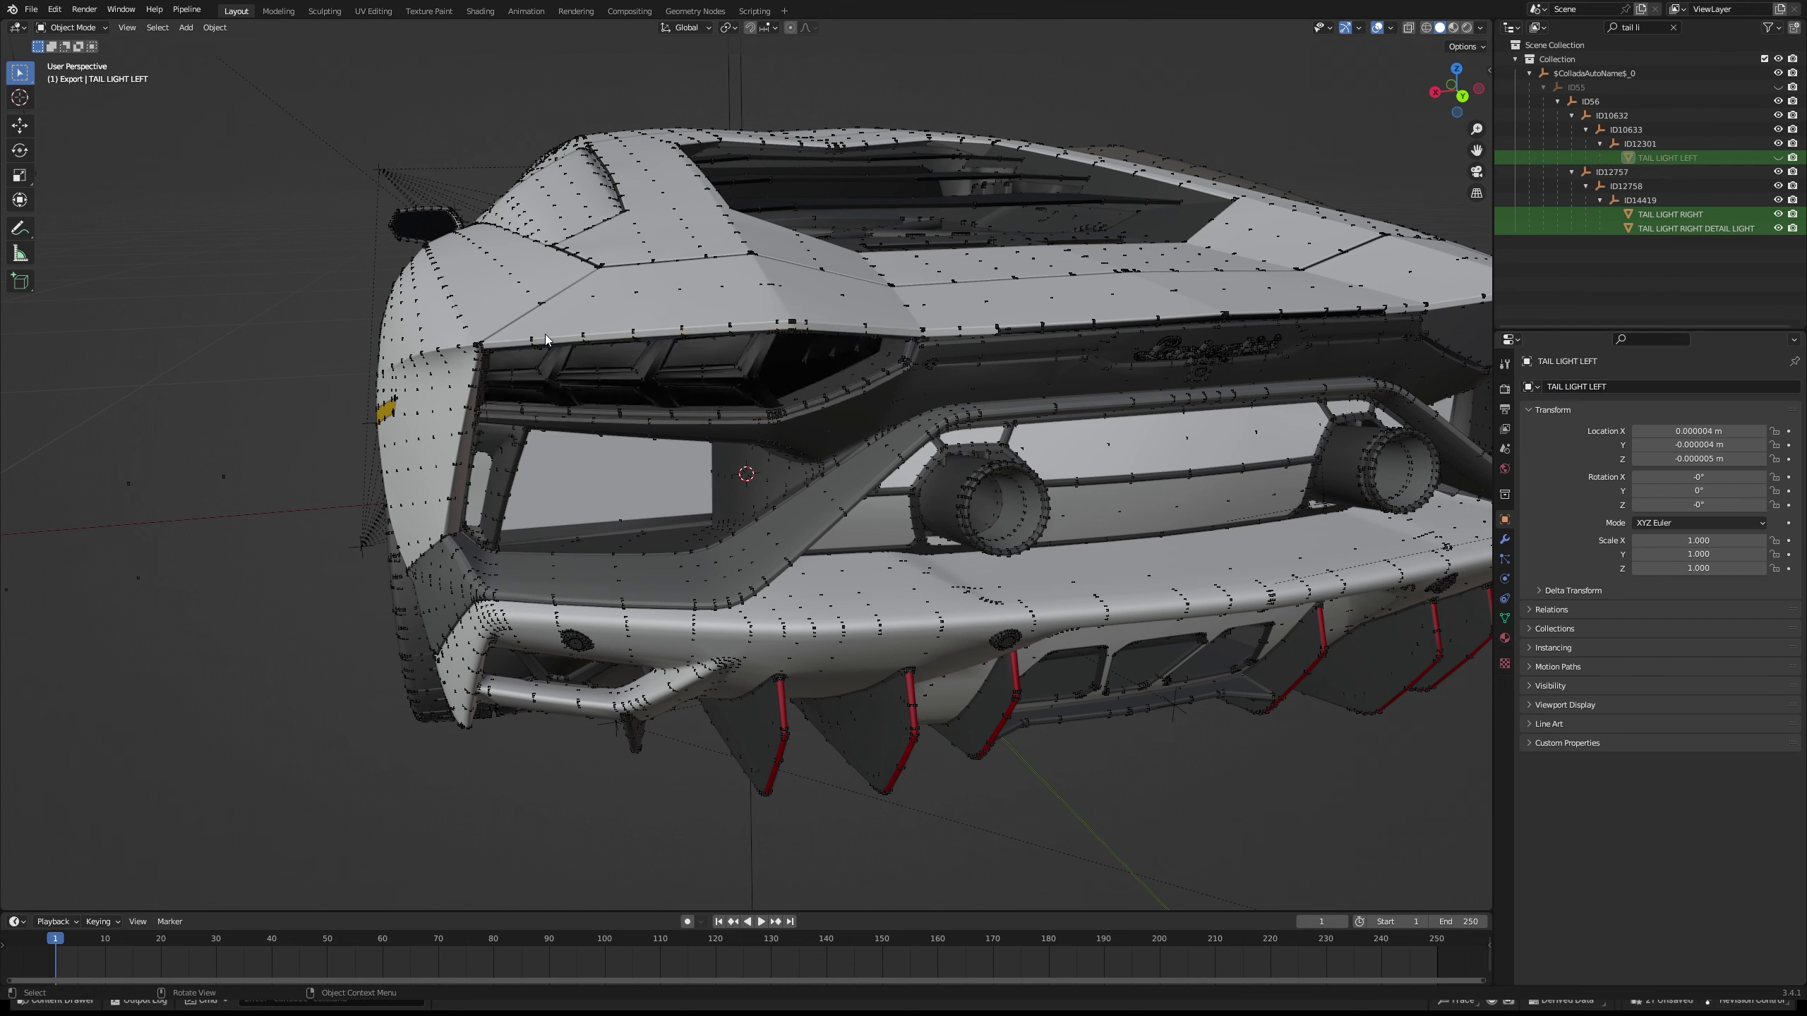
{"action": "type", "text": "h"}
Step: Assign the TAIL LIGHT LEFT DETAIL LIGHT material to the left chevron and unhide that detail light
{"action": "scroll", "coordinate": [654, 293], "scroll_direction": "up", "scroll_amount": 3}
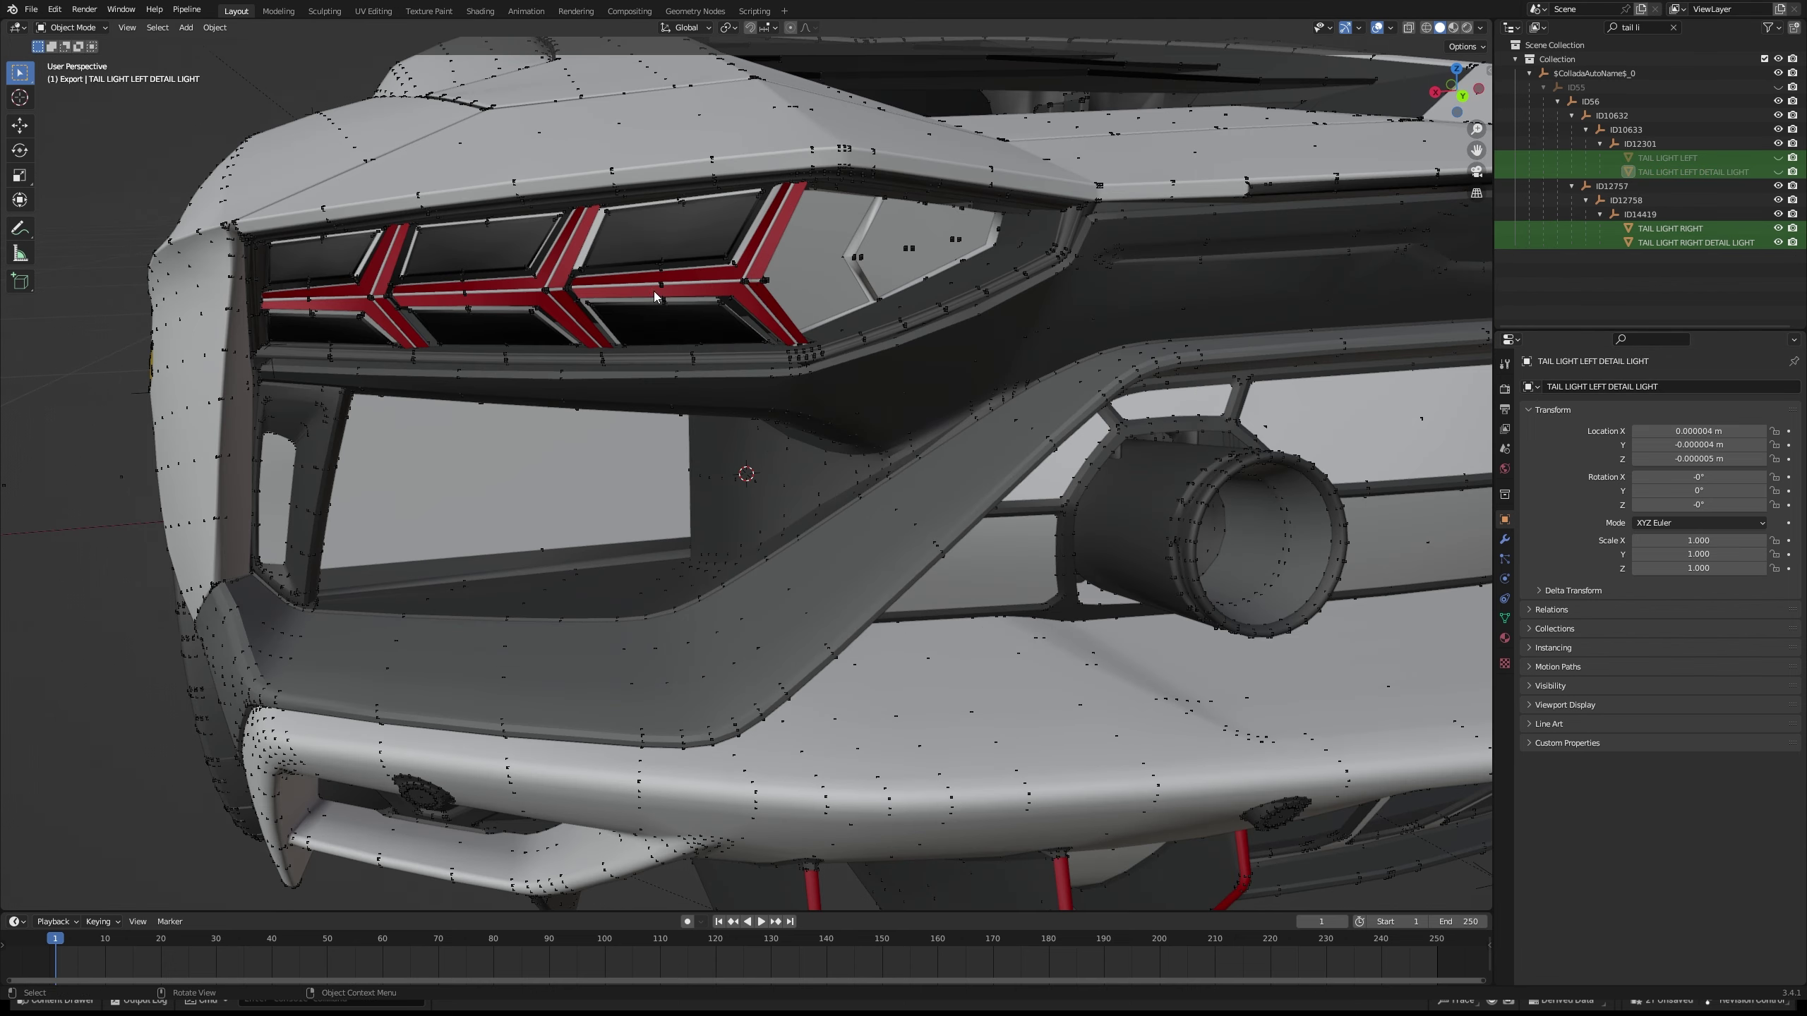
{"action": "scroll", "coordinate": [350, 266], "scroll_direction": "down", "scroll_amount": 3}
{"action": "scroll", "coordinate": [824, 360], "scroll_direction": "up", "scroll_amount": 6}
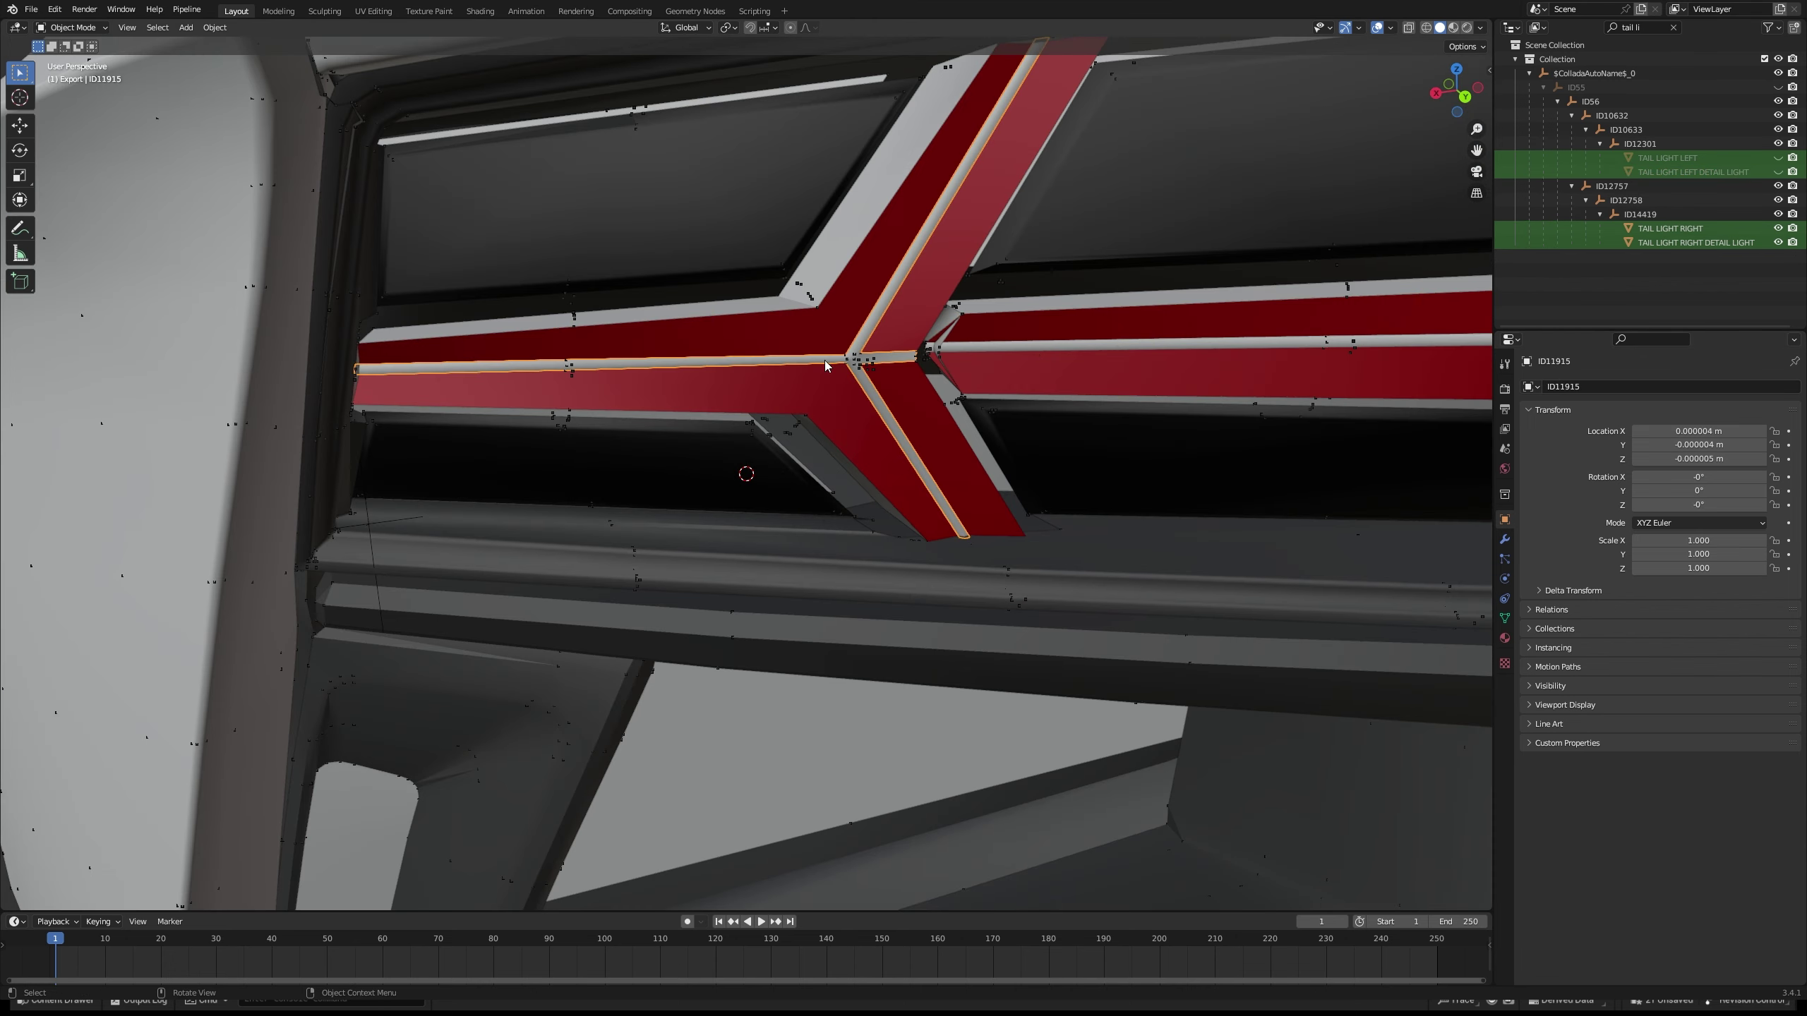
{"action": "left_click", "coordinate": [824, 360]}
{"action": "middle_click_drag", "start_coordinate": [824, 360], "coordinate": [996, 427]}
{"action": "left_click", "coordinate": [1504, 638]}
{"action": "left_click", "coordinate": [1529, 446]}
{"action": "left_click", "coordinate": [1615, 498]}
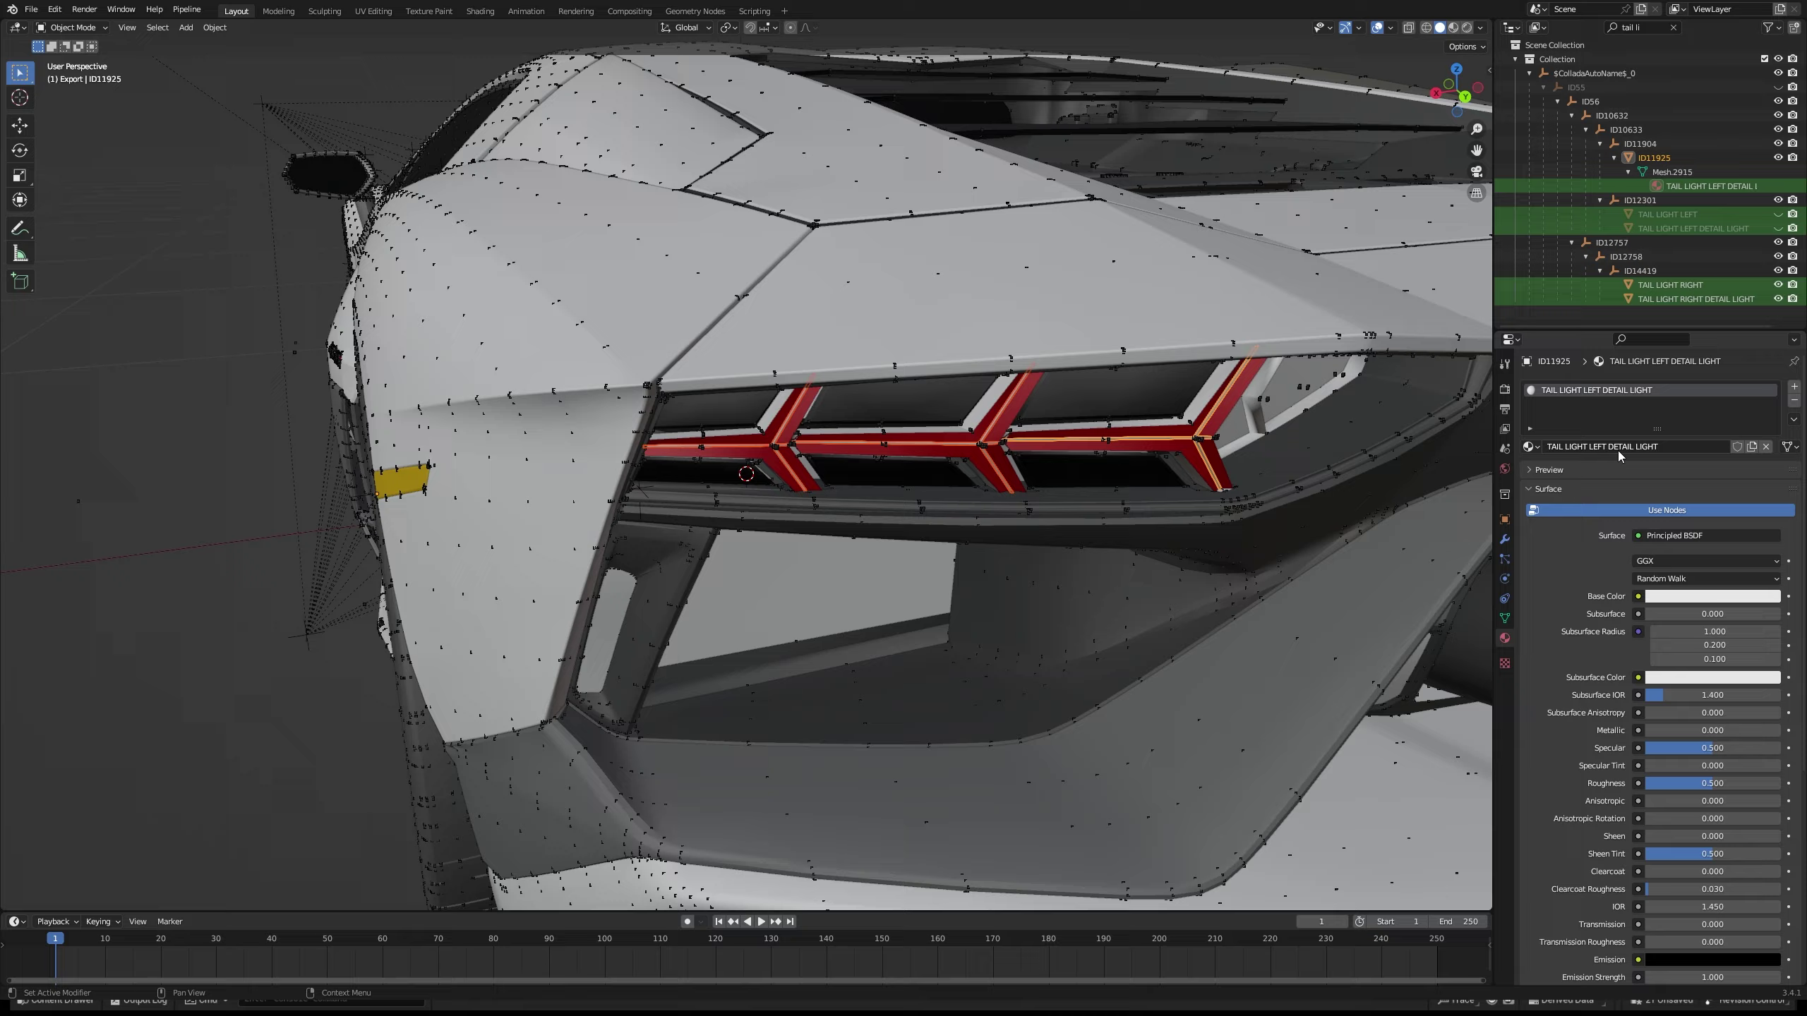
{"action": "left_click", "coordinate": [1778, 228]}
Step: Orbit to the rear, select the orange rear glass piece, and hide it
{"action": "scroll", "coordinate": [992, 264], "scroll_direction": "down", "scroll_amount": 6}
{"action": "middle_click_drag", "start_coordinate": [992, 264], "coordinate": [417, 482]}
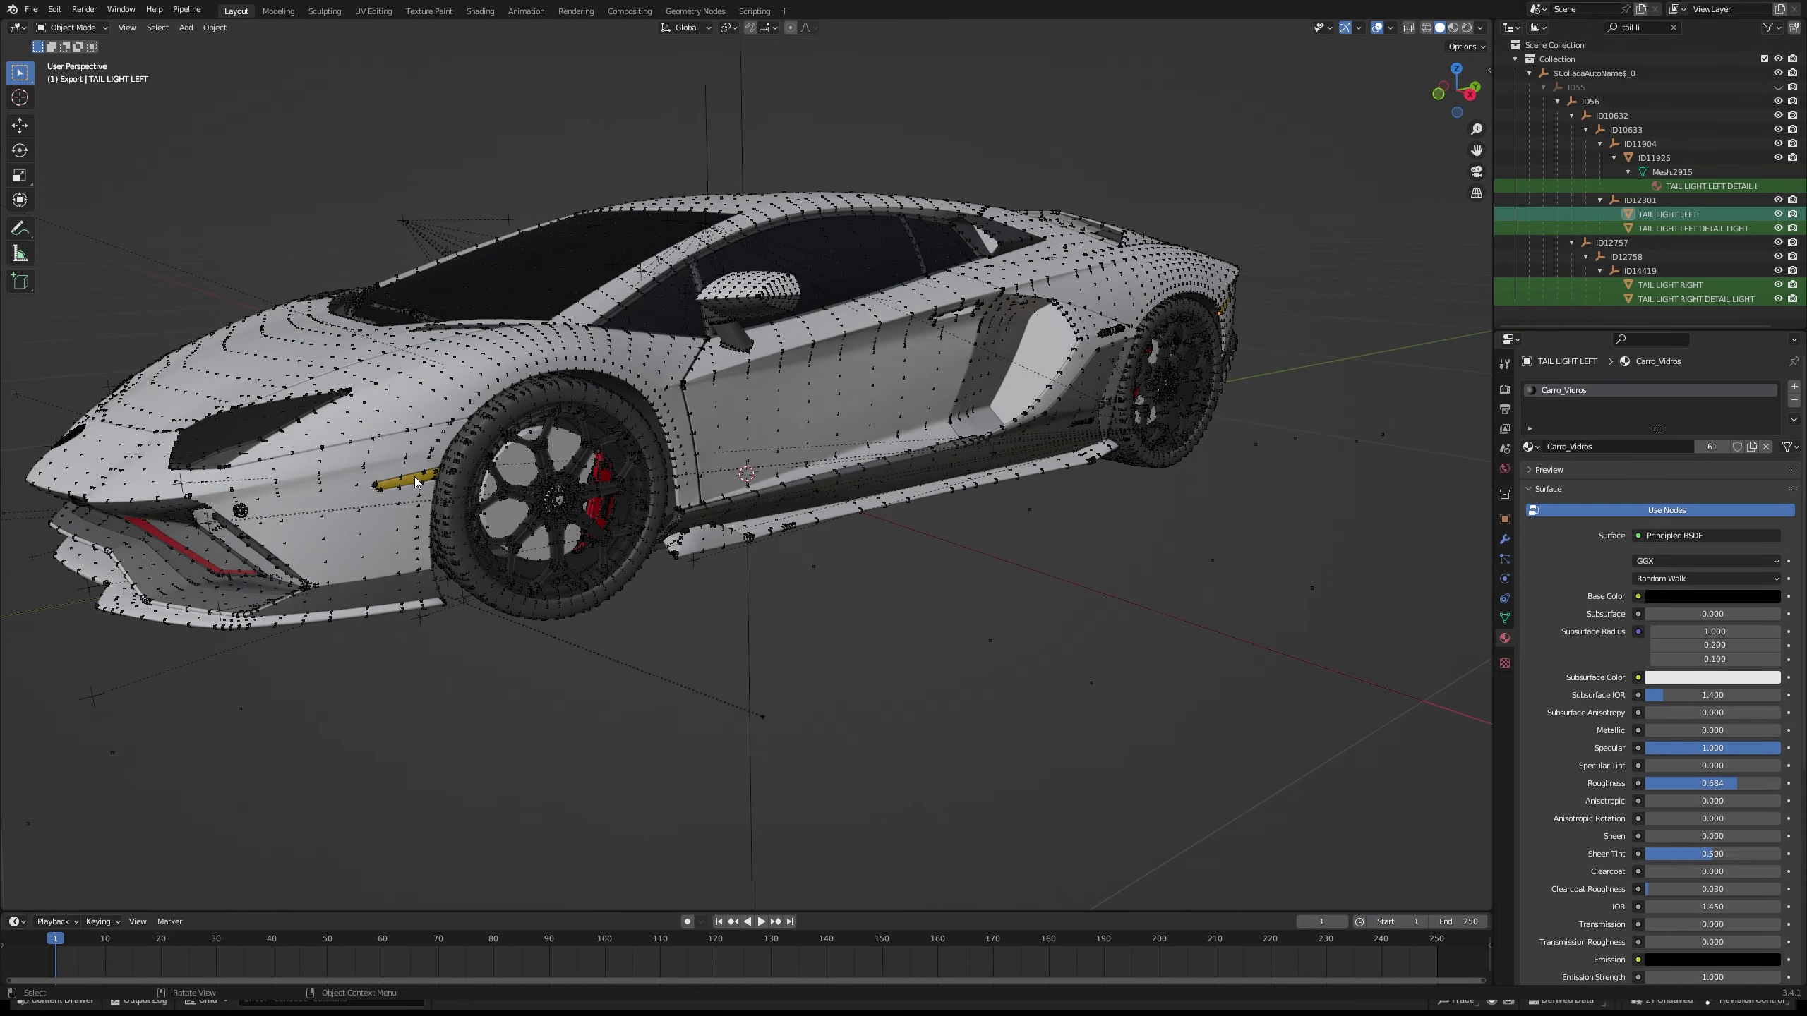
{"action": "middle_click_drag", "start_coordinate": [874, 542], "coordinate": [1075, 417]}
{"action": "middle_click_drag", "start_coordinate": [528, 414], "coordinate": [782, 398]}
{"action": "left_click", "coordinate": [1057, 349]}
{"action": "double_click", "coordinate": [1635, 446]}
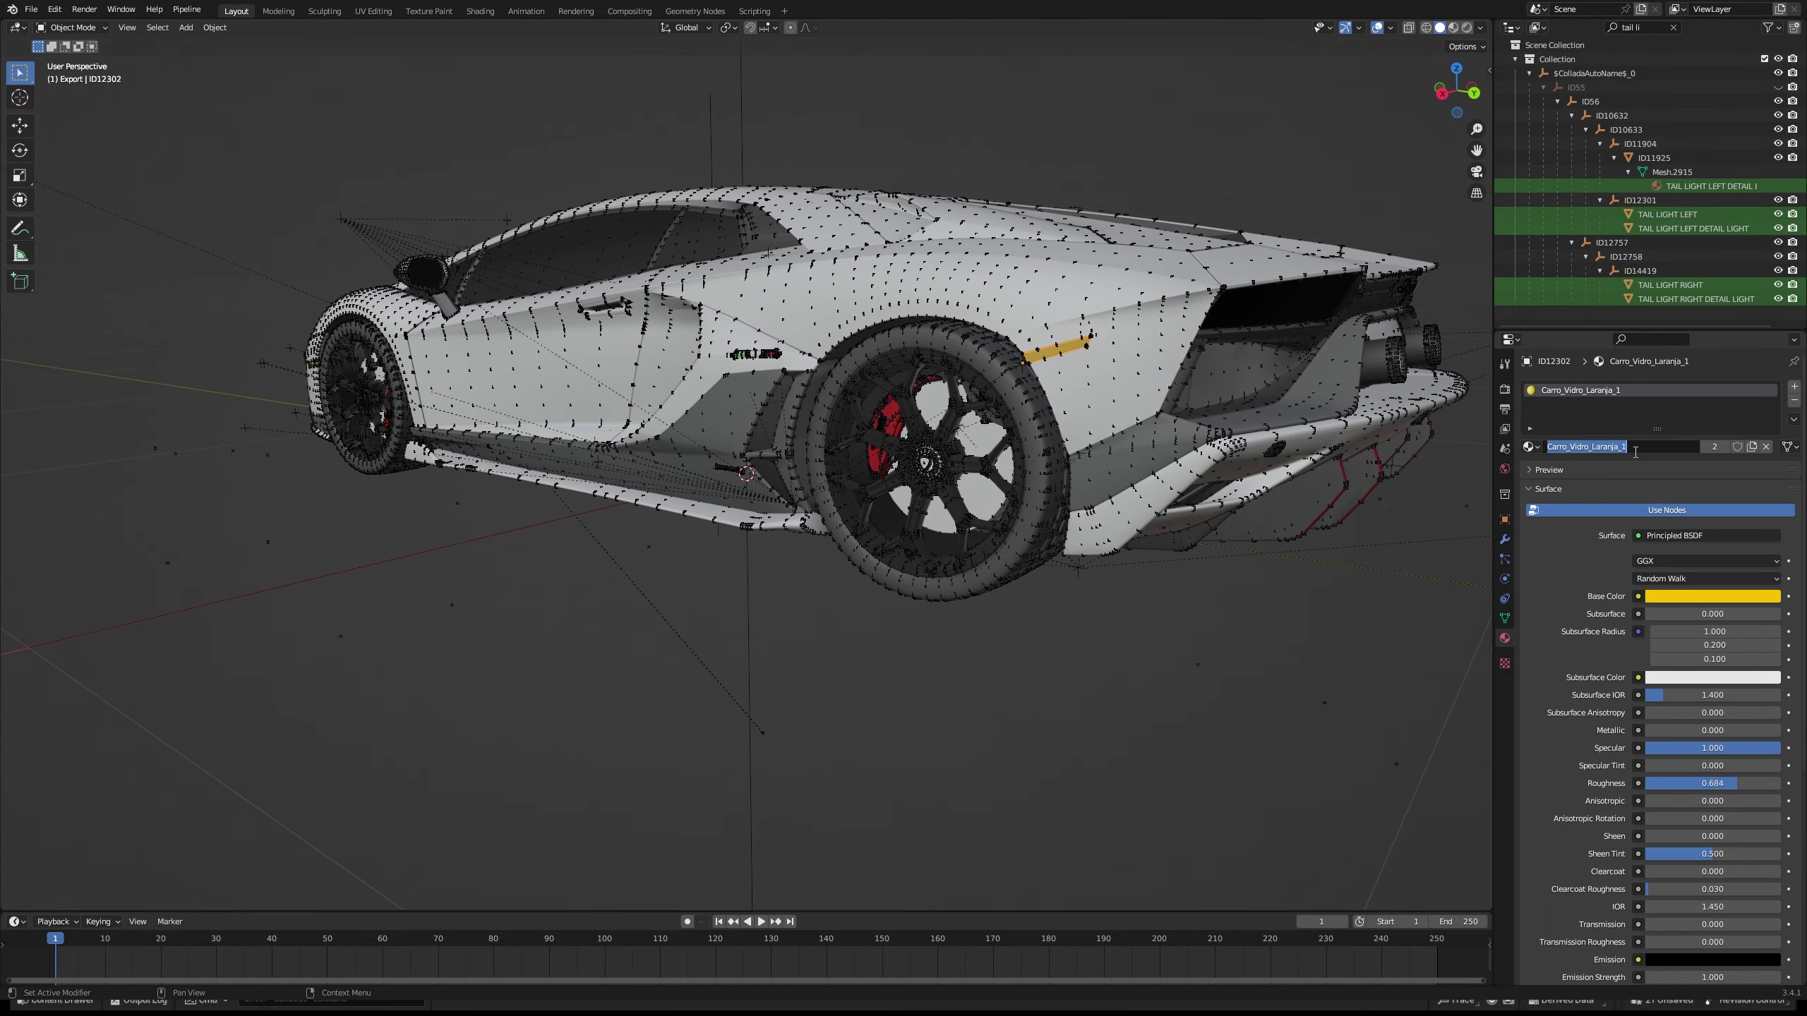
{"action": "key", "text": "h"}
{"action": "scroll", "coordinate": [1229, 288], "scroll_direction": "up", "scroll_amount": 2}
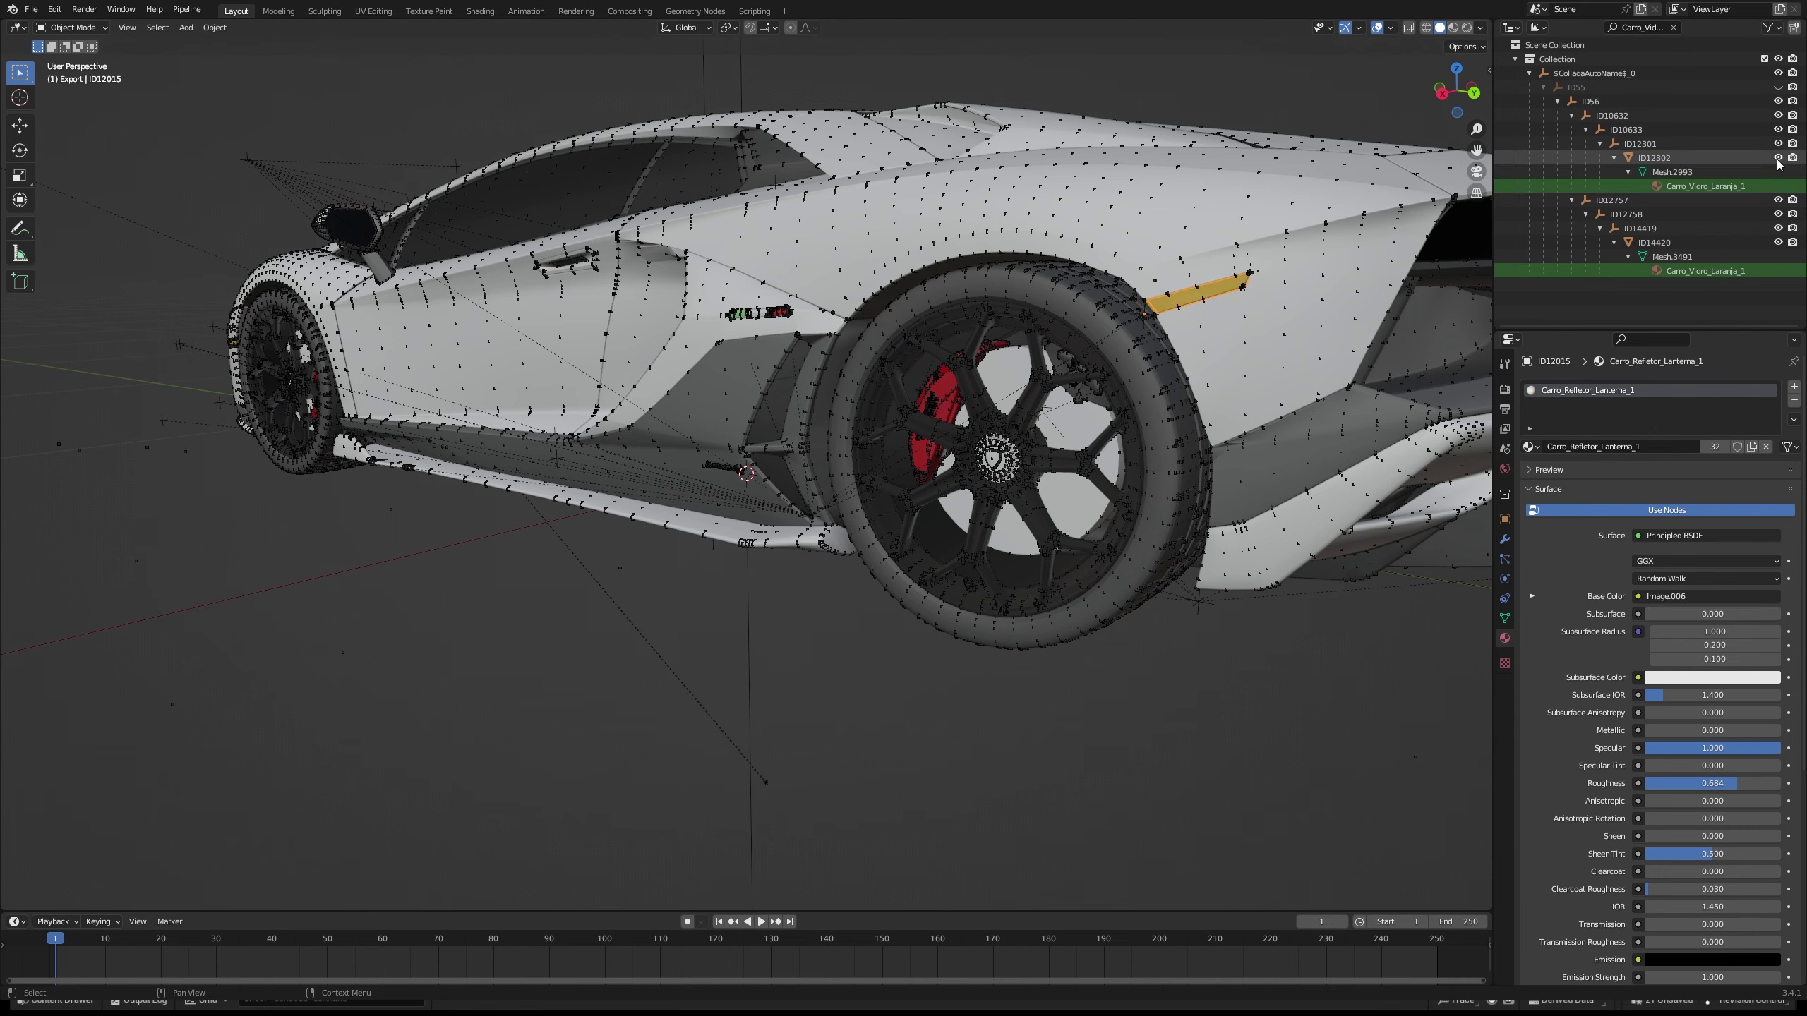
Step: Orbit to the front and inspect the left headlight parts, including ID14191
{"action": "middle_click_drag", "start_coordinate": [610, 260], "coordinate": [313, 515]}
{"action": "left_click", "coordinate": [312, 516]}
{"action": "left_click", "coordinate": [1504, 520]}
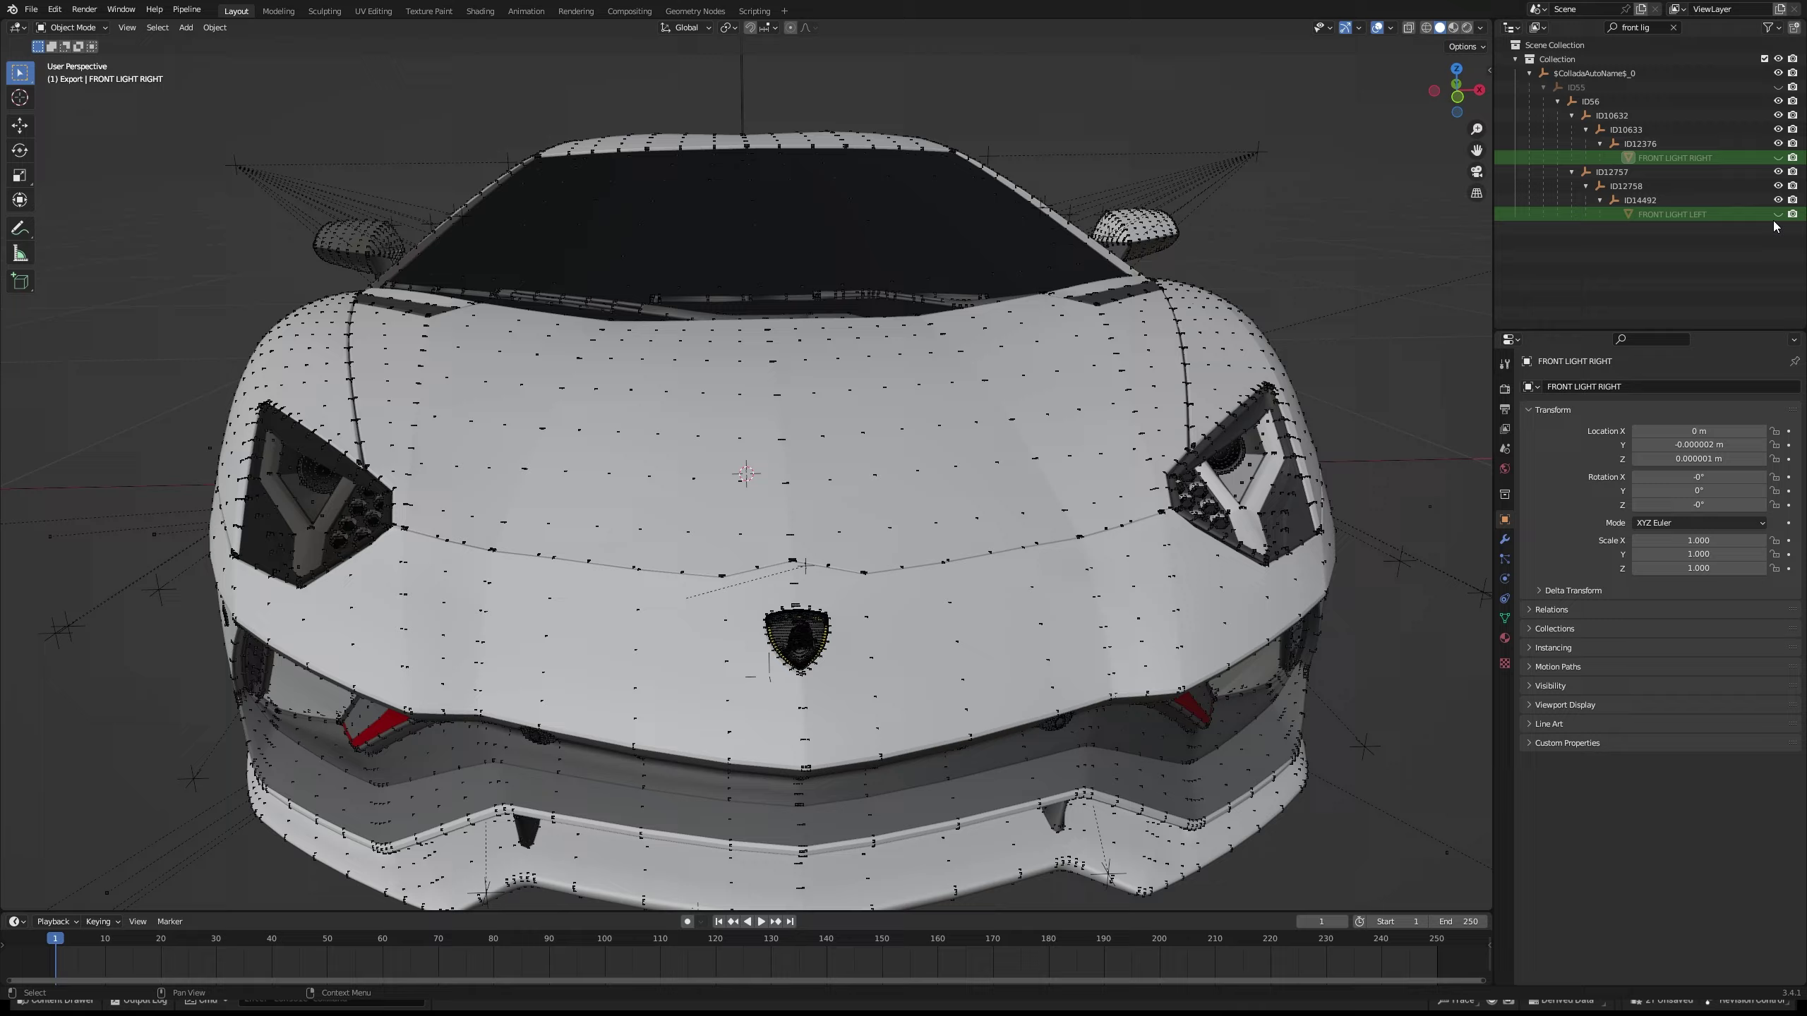
{"action": "middle_click_drag", "start_coordinate": [996, 399], "coordinate": [686, 404]}
{"action": "left_click", "coordinate": [889, 385]}
{"action": "scroll", "coordinate": [406, 451], "scroll_direction": "up", "scroll_amount": 6}
{"action": "left_click", "coordinate": [736, 435]}
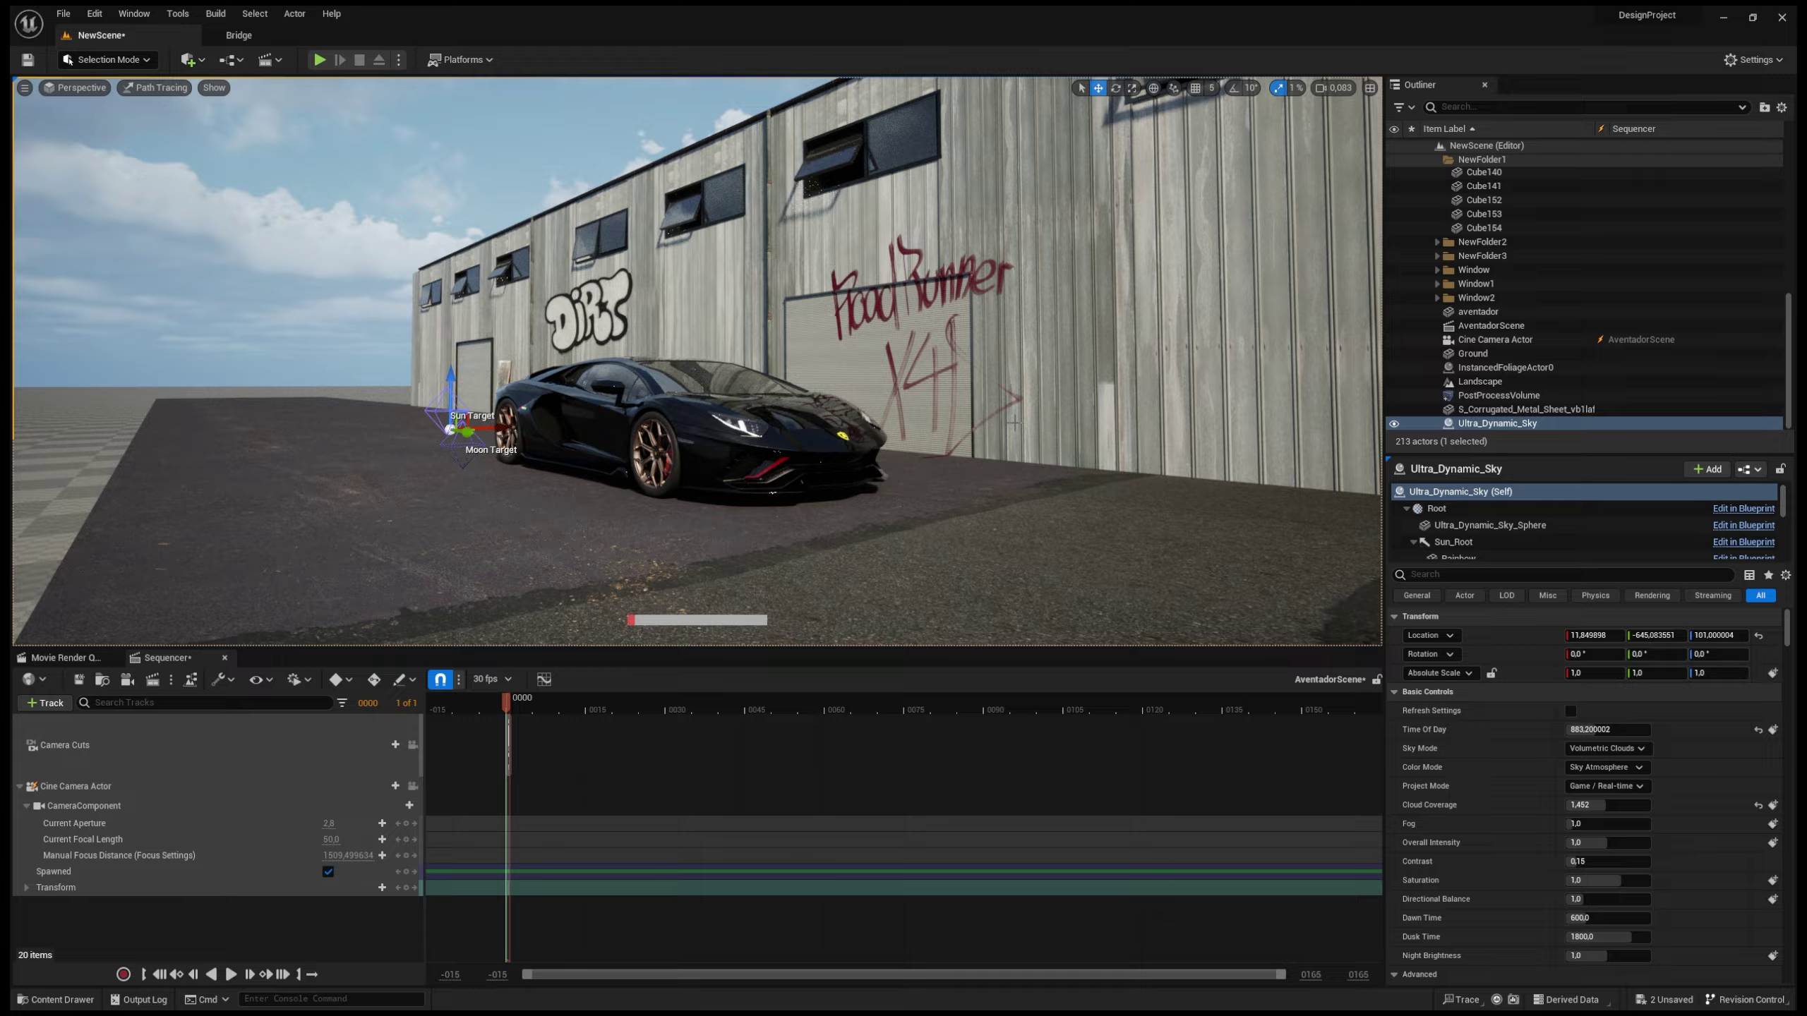
Step: Through the cine camera, test MI_CarPaint_Silver3 on the Aventador, then undo back to black
{"action": "left_click", "coordinate": [413, 785]}
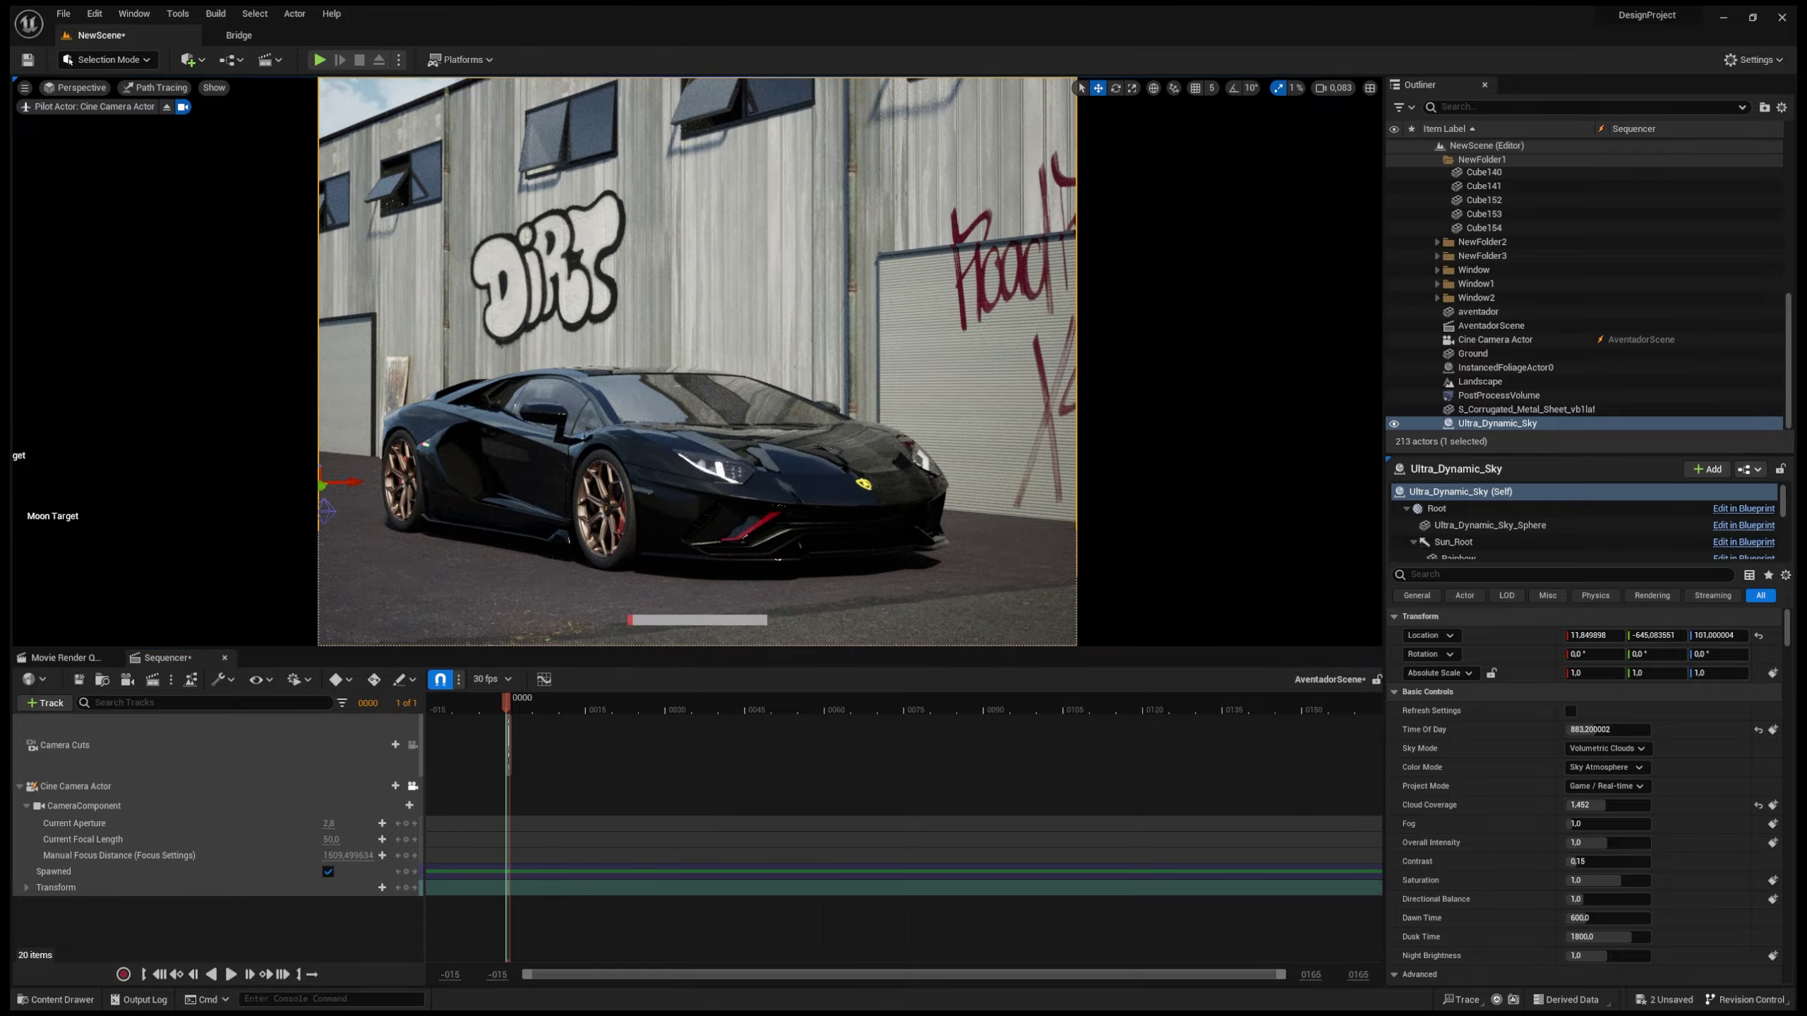
{"action": "left_click", "coordinate": [783, 412]}
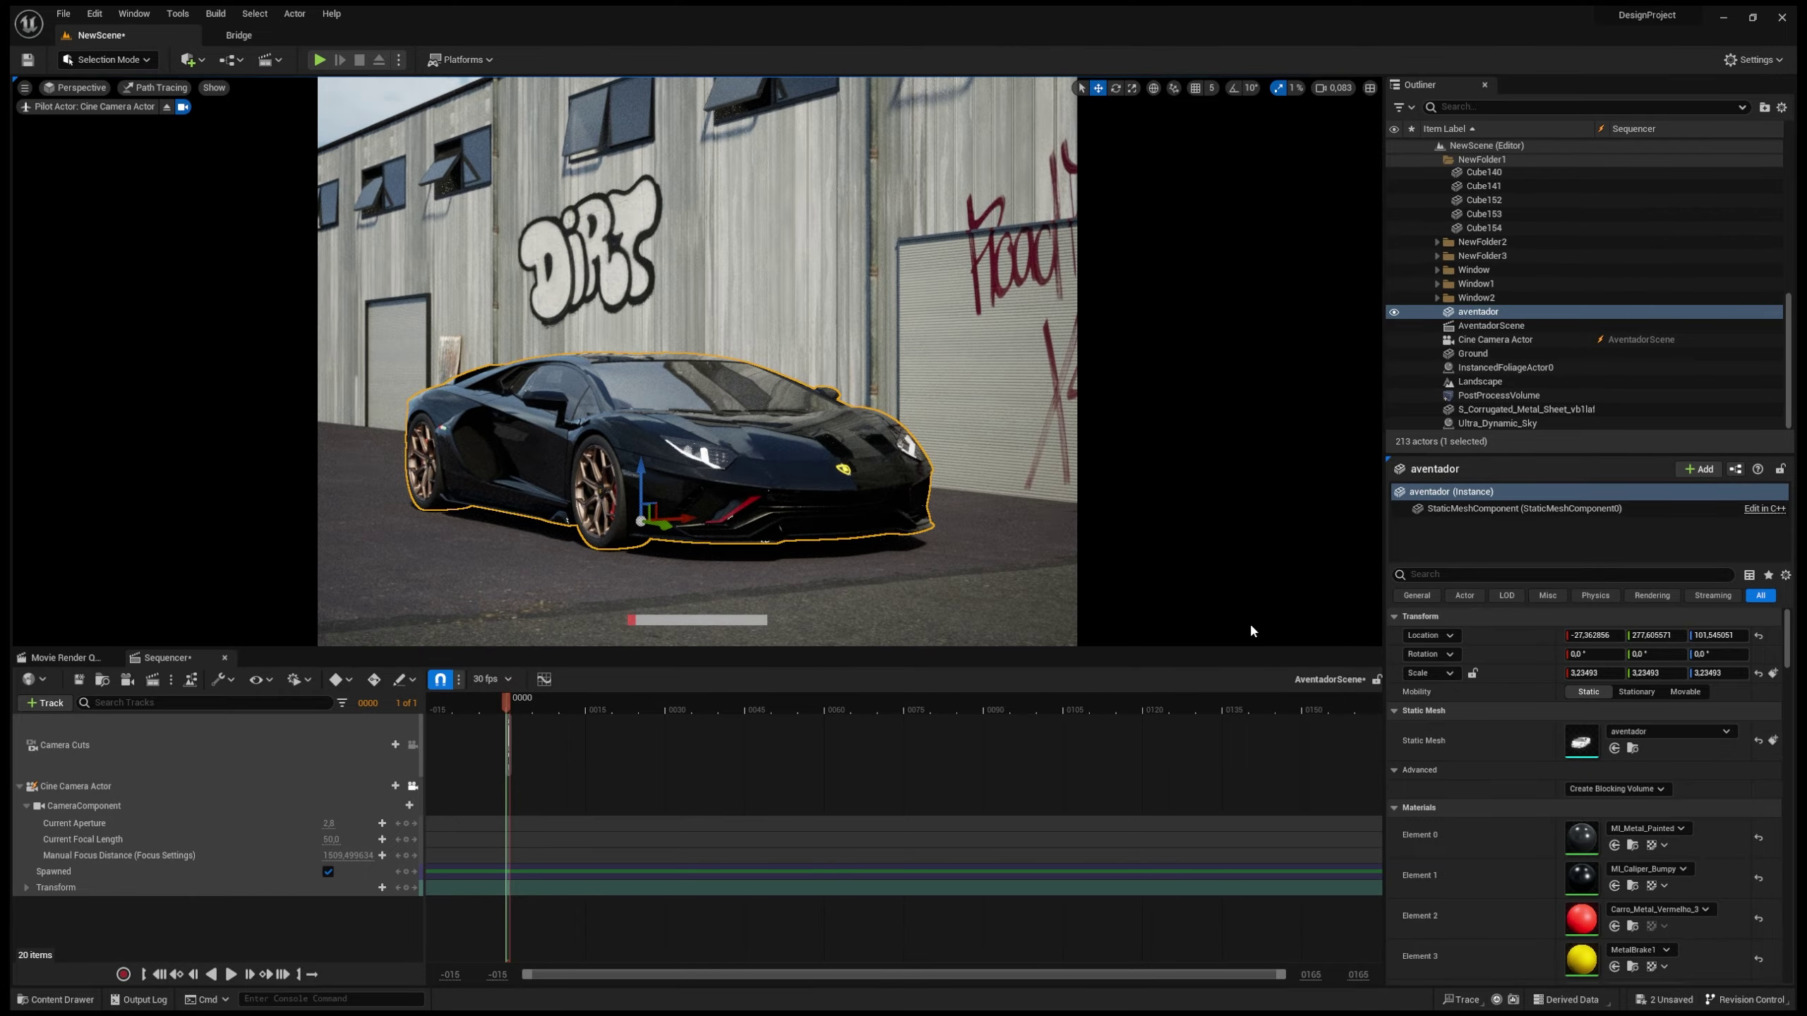
{"action": "key", "text": "ctrl+space"}
{"action": "left_click_drag", "start_coordinate": [876, 872], "coordinate": [621, 522]}
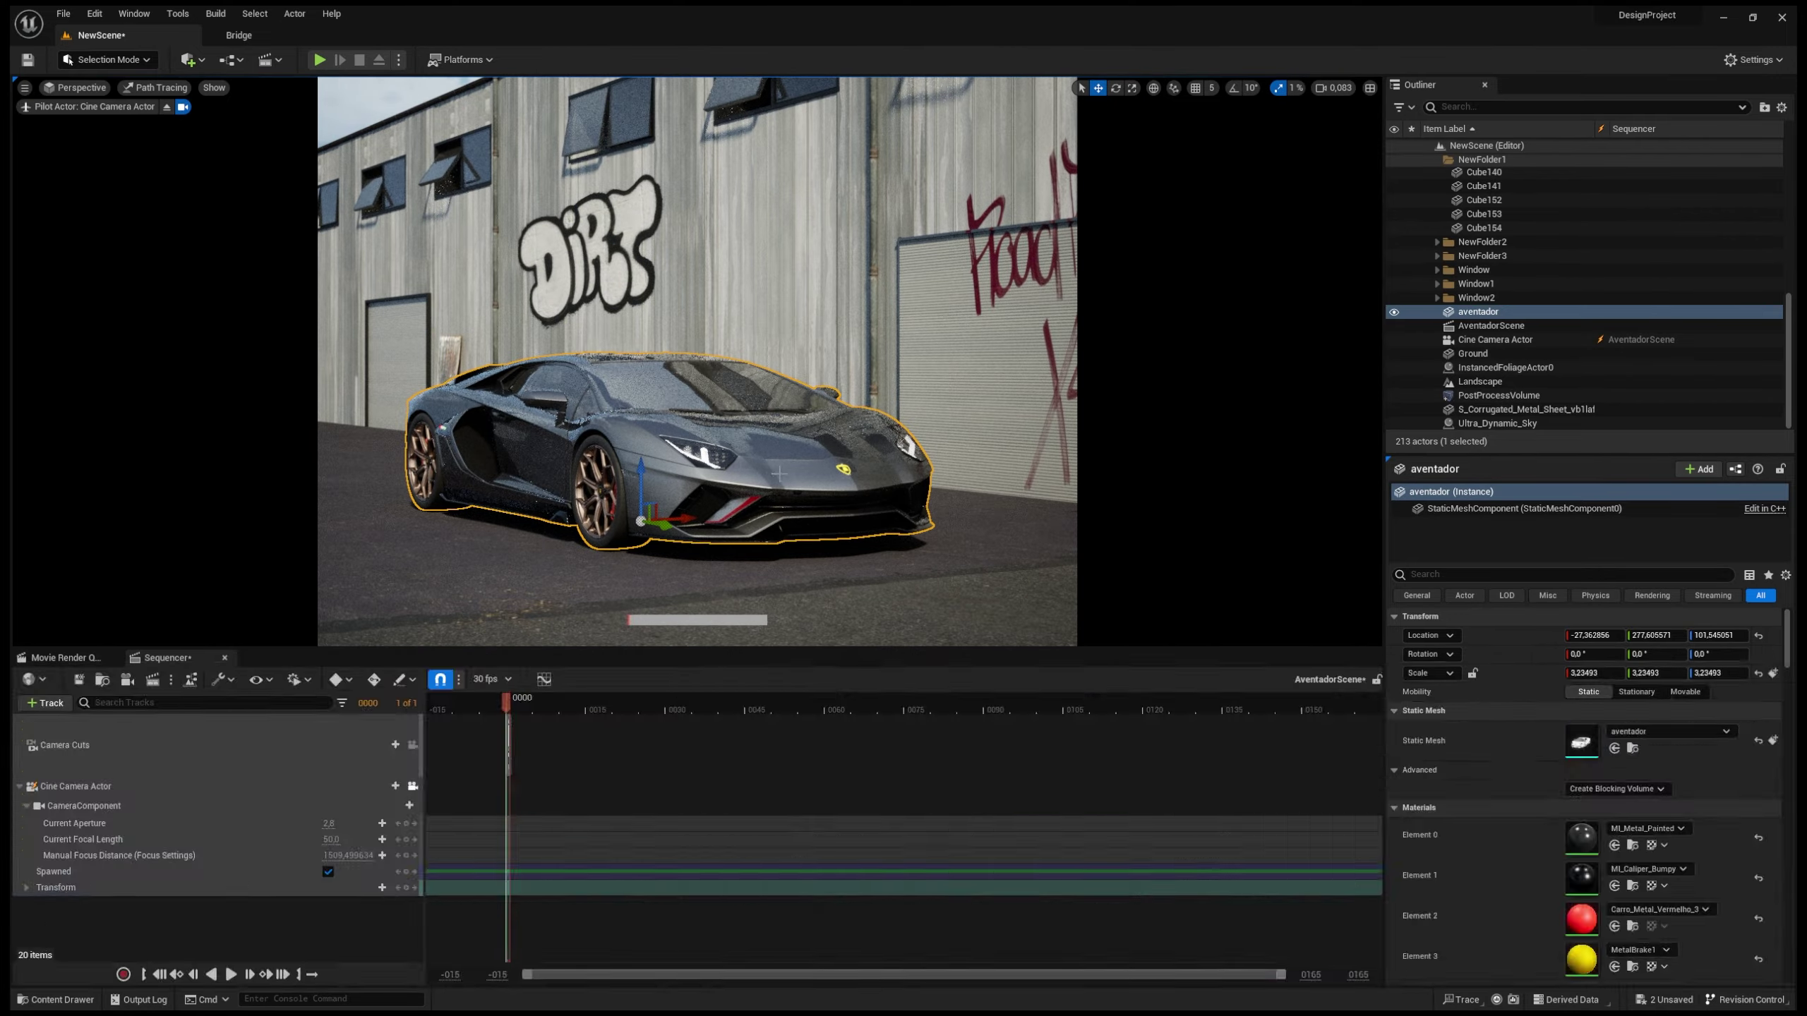
{"action": "left_click_drag", "start_coordinate": [1047, 871], "coordinate": [621, 522]}
{"action": "key", "text": "ctrl+z"}
{"action": "key", "text": "ctrl+space"}
{"action": "key", "text": "ctrl+z"}
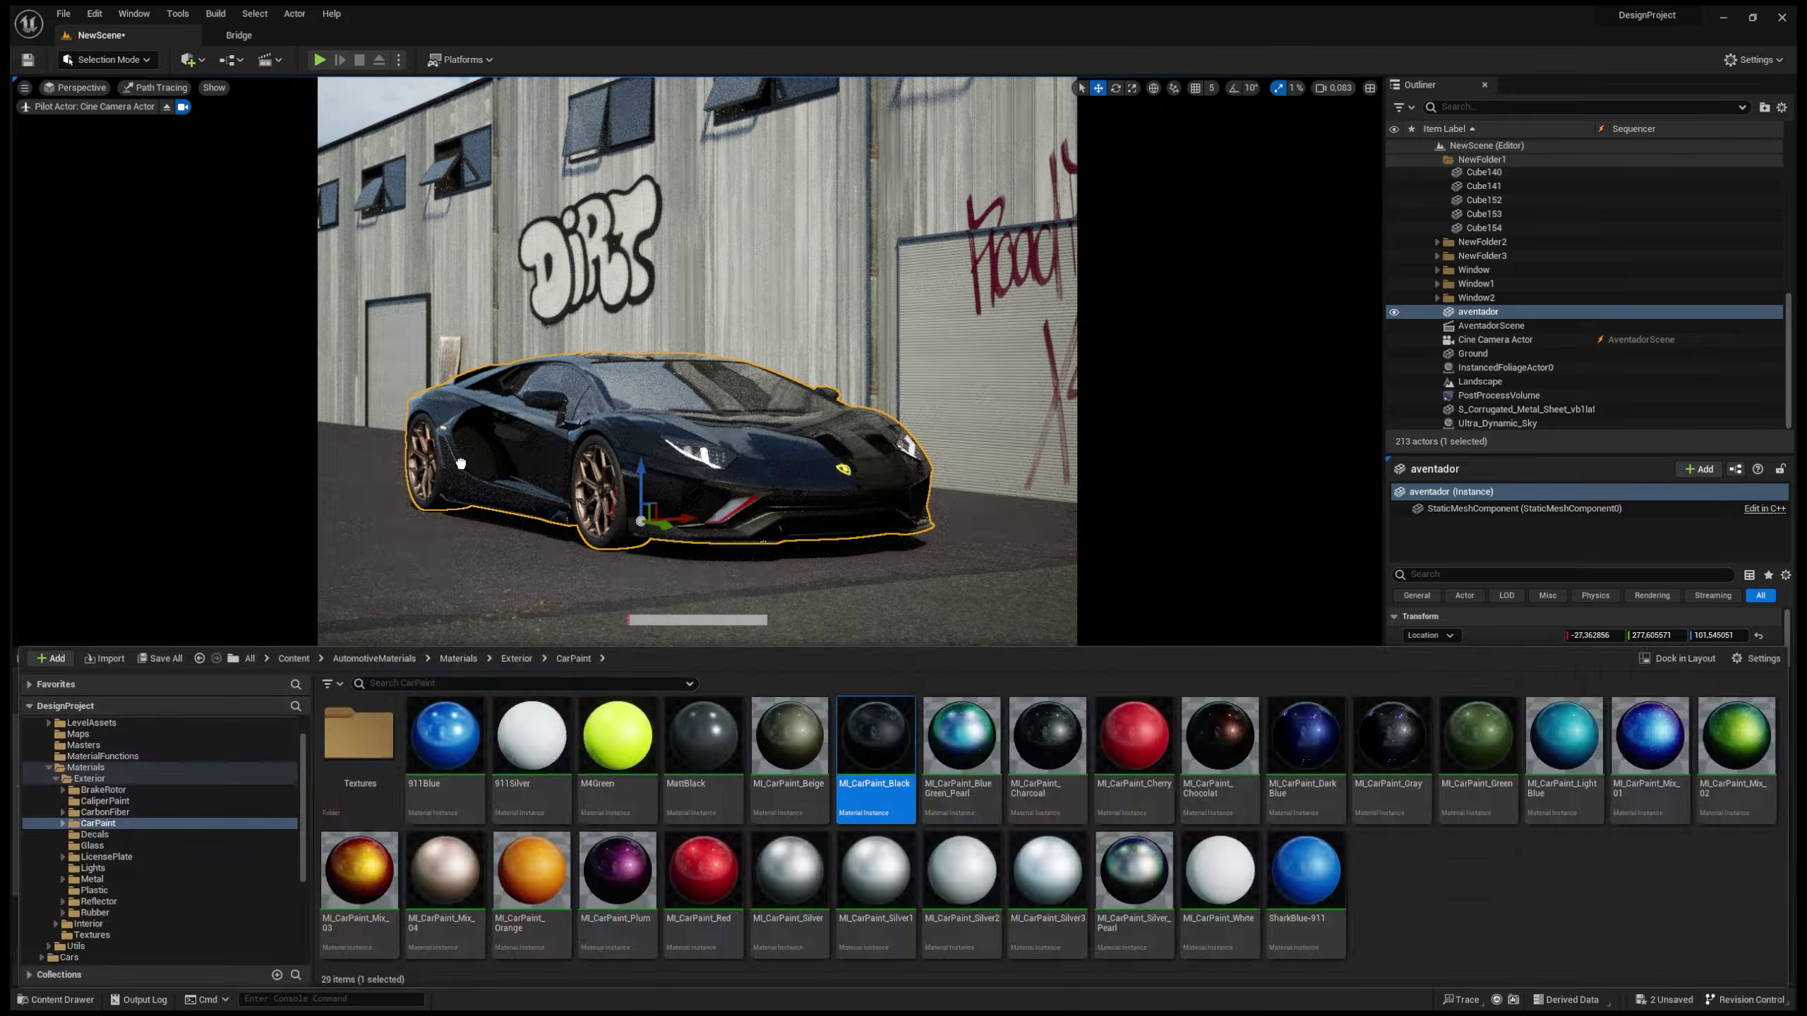
{"action": "key", "text": "ctrl+space"}
{"action": "key", "text": "ctrl+z"}
Step: Confirm the cine camera's 35 mm maximum focal length and lower the sky's Time Of Day
{"action": "left_click", "coordinate": [143, 805]}
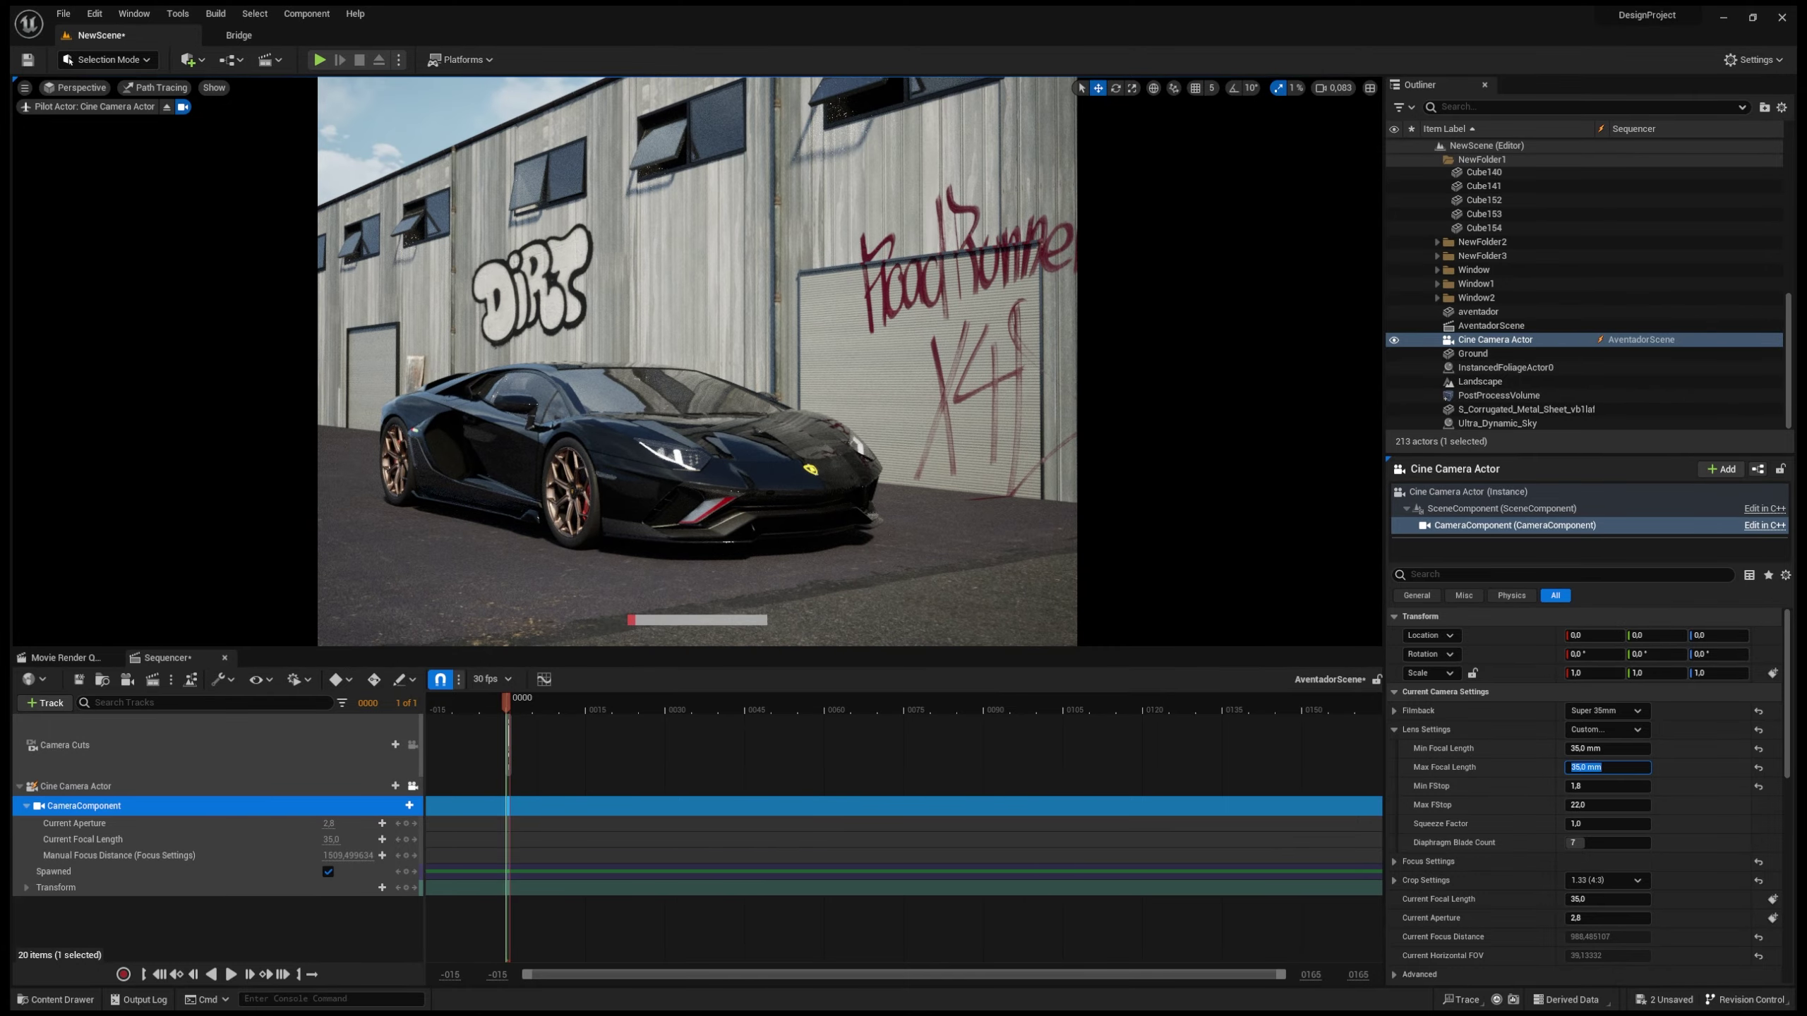
{"action": "key", "text": "Return"}
{"action": "key", "text": "ctrl+z"}
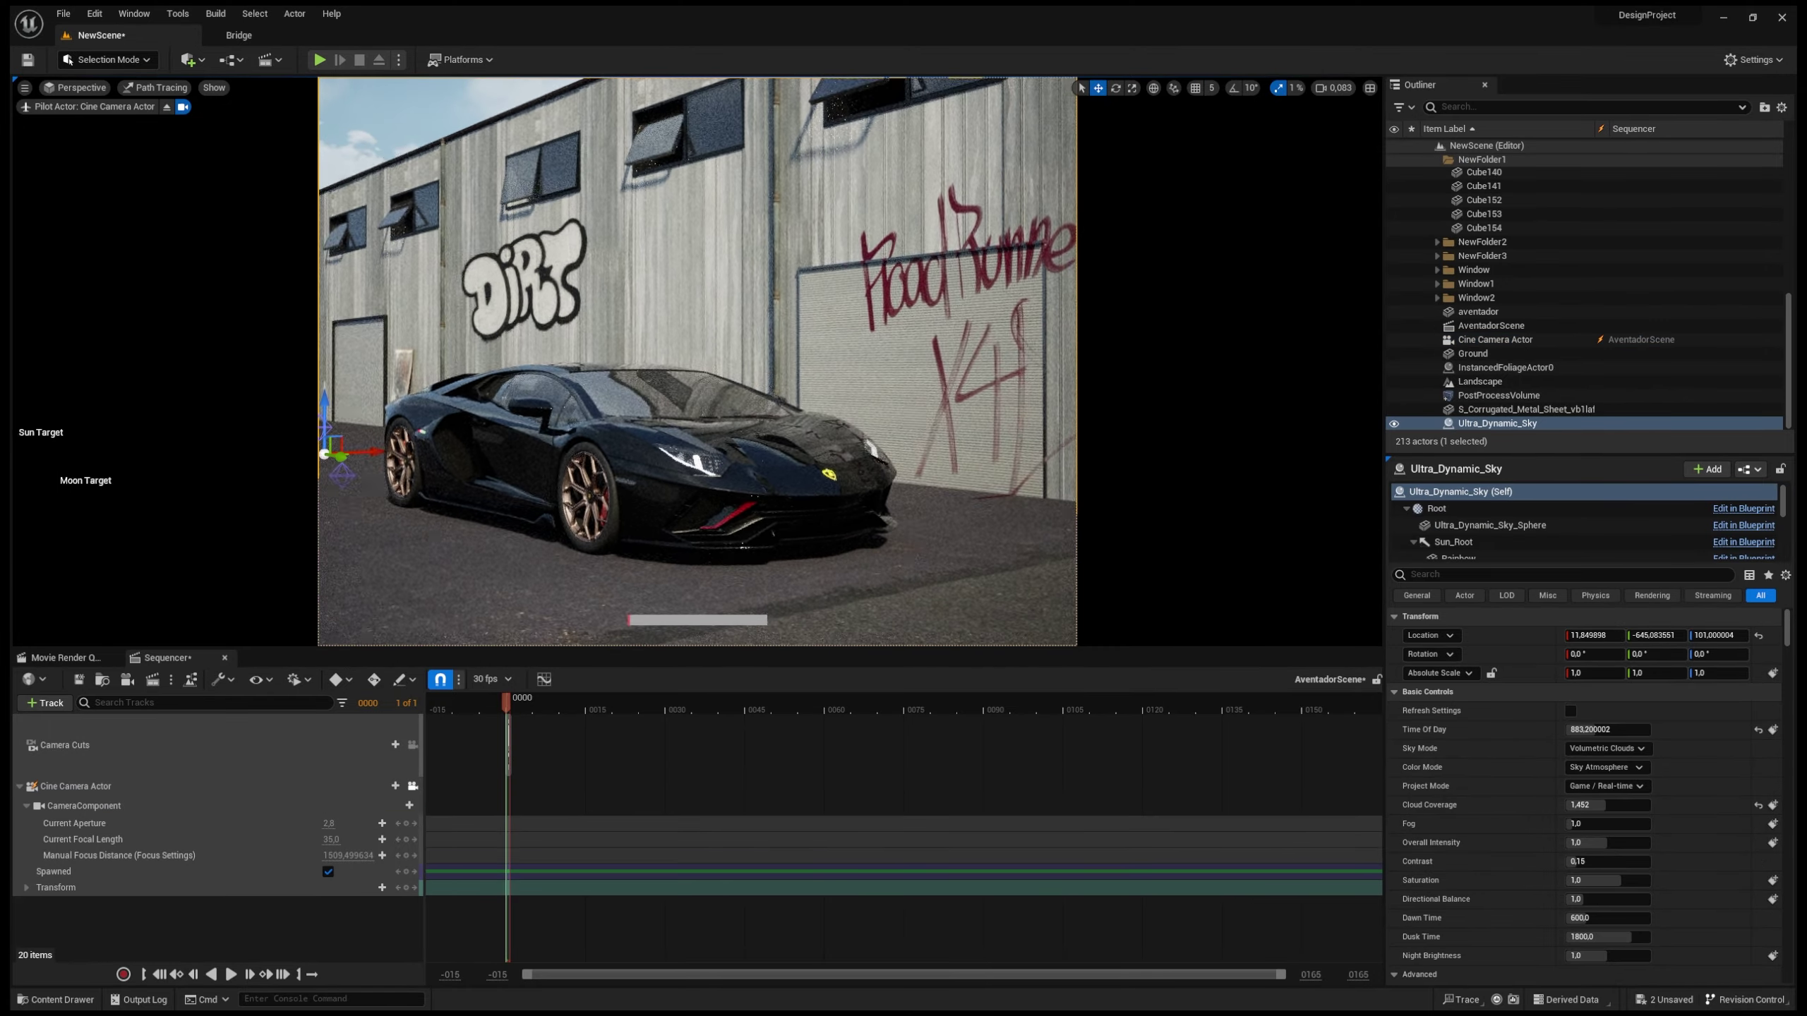
{"action": "left_click_drag", "start_coordinate": [1609, 730], "coordinate": [1570, 729]}
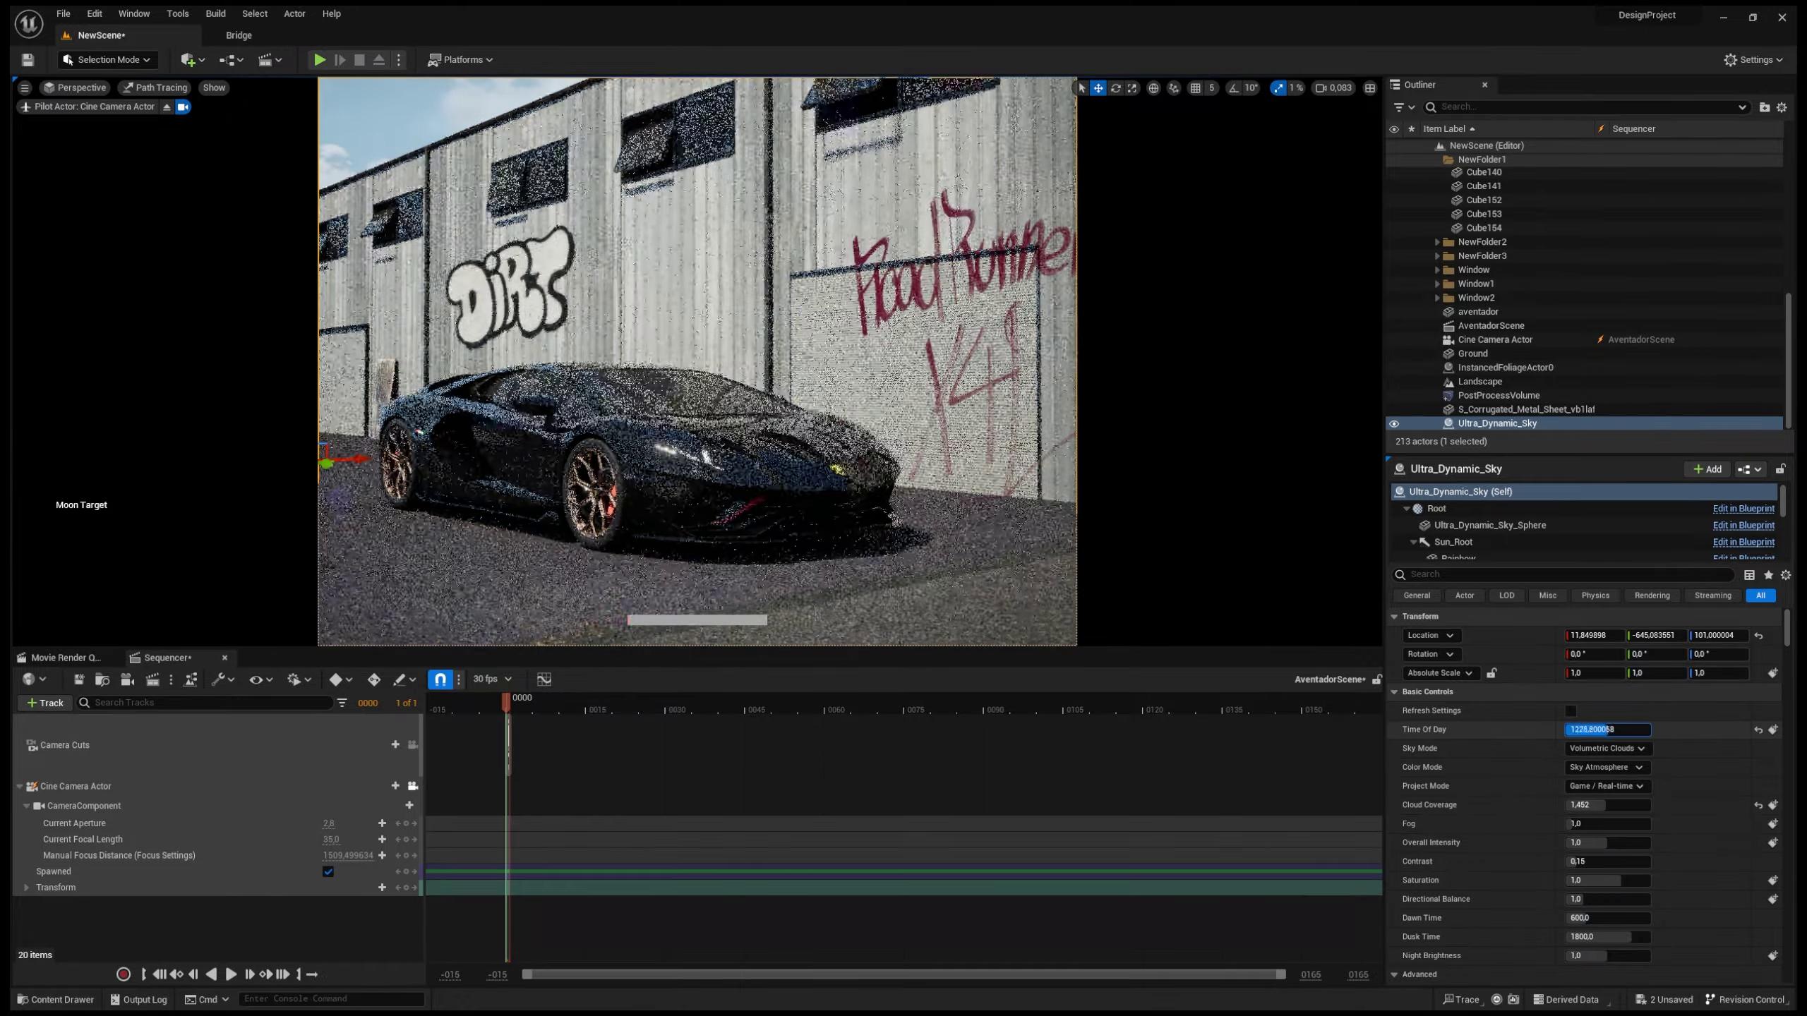
{"action": "key", "text": "ctrl+z"}
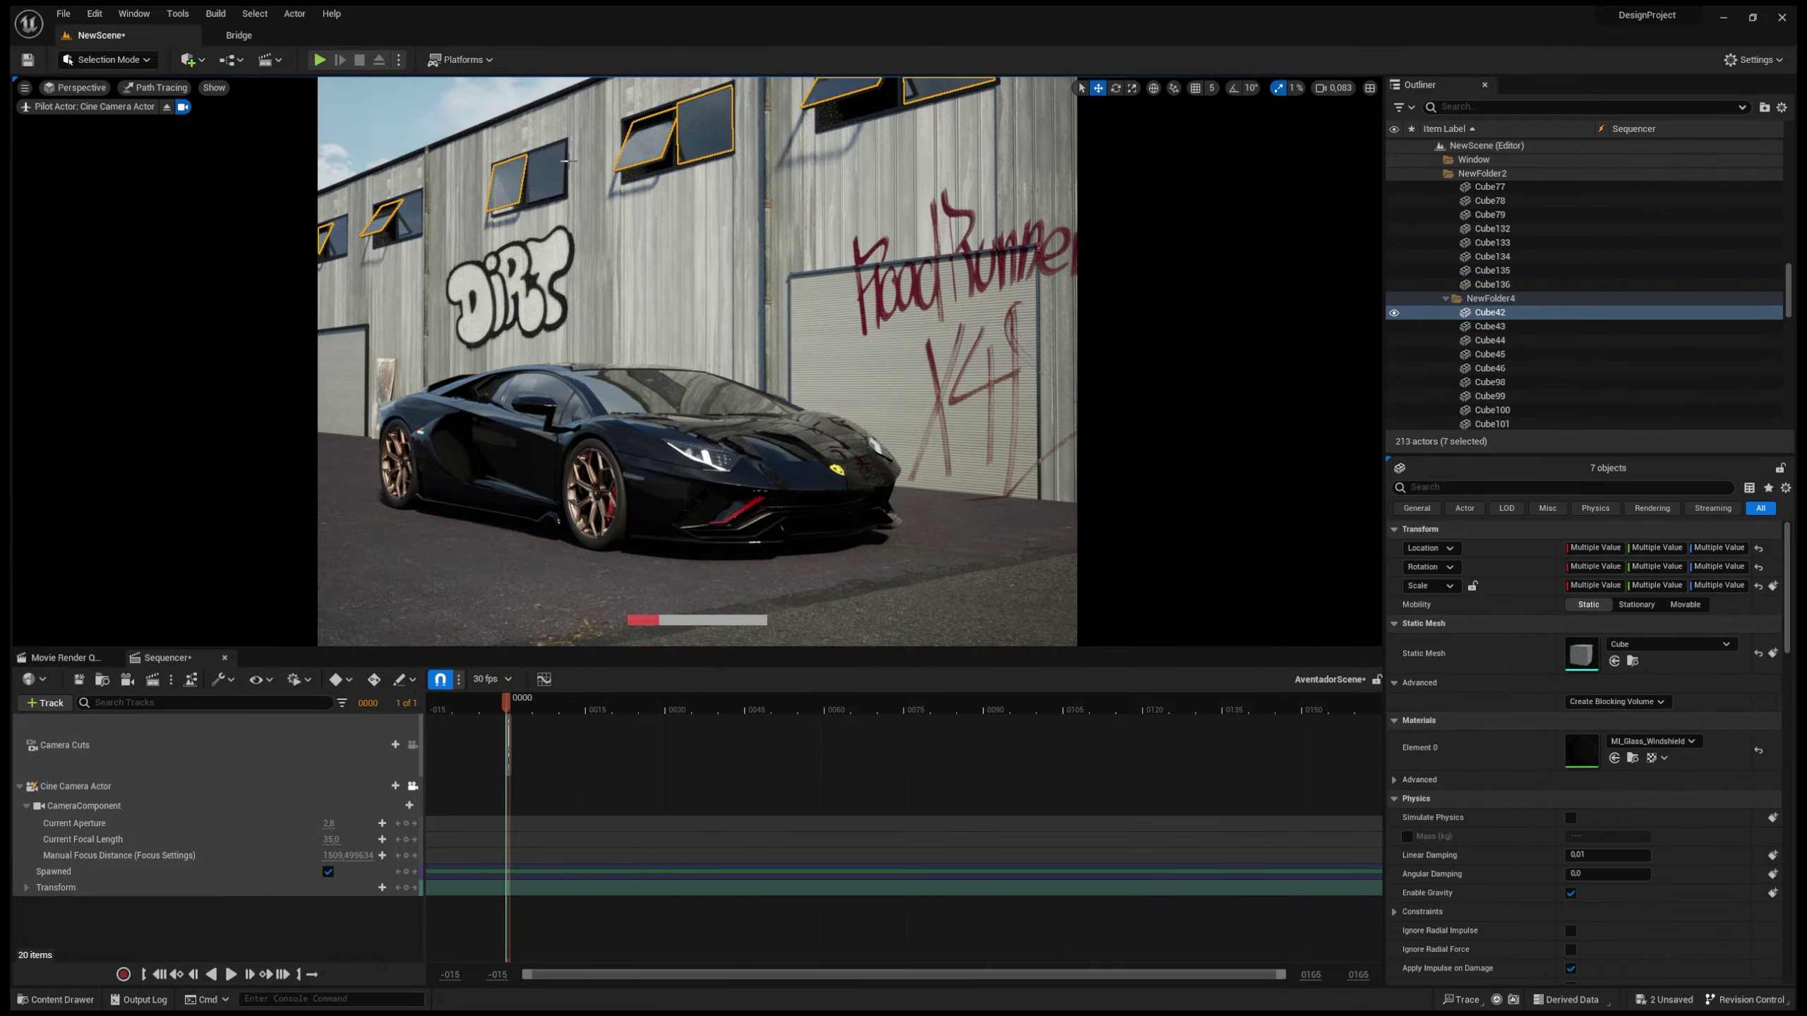
Step: Alt-drag the road debris decal to place a duplicate on the ground to the left
{"action": "scroll", "coordinate": [1613, 930], "scroll_direction": "down", "scroll_amount": 10}
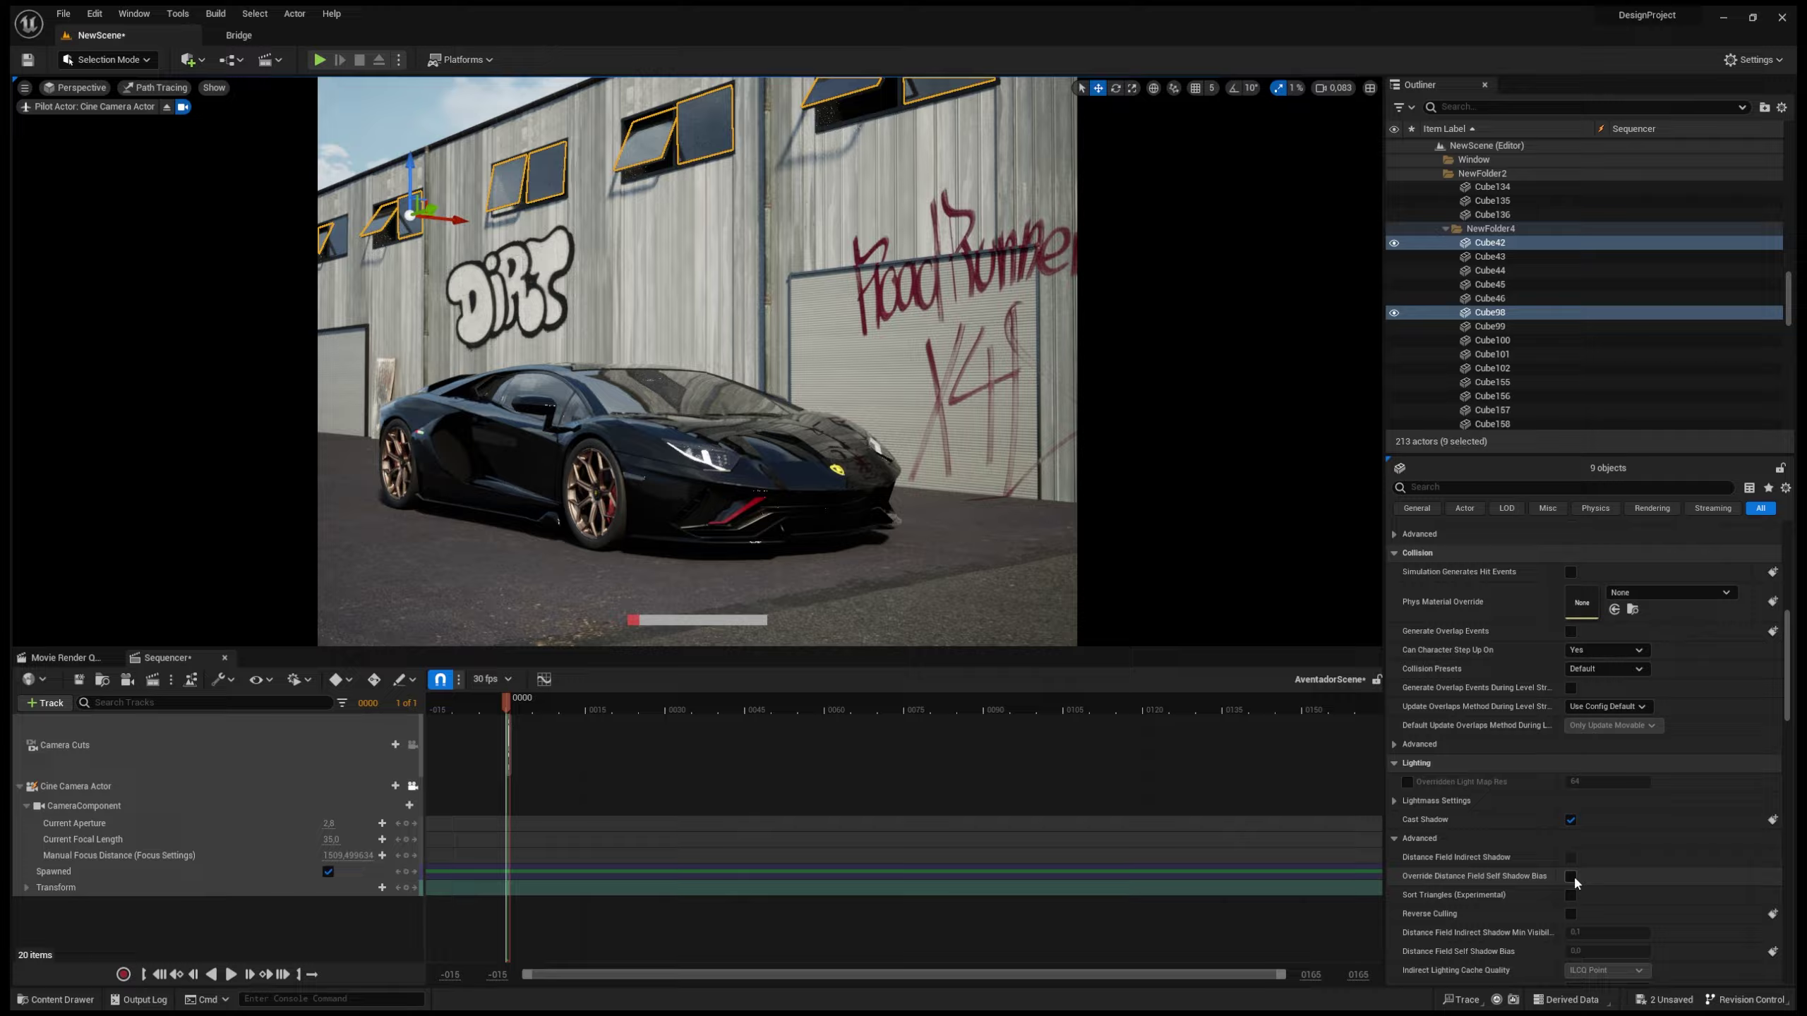
{"action": "left_click", "coordinate": [723, 377]}
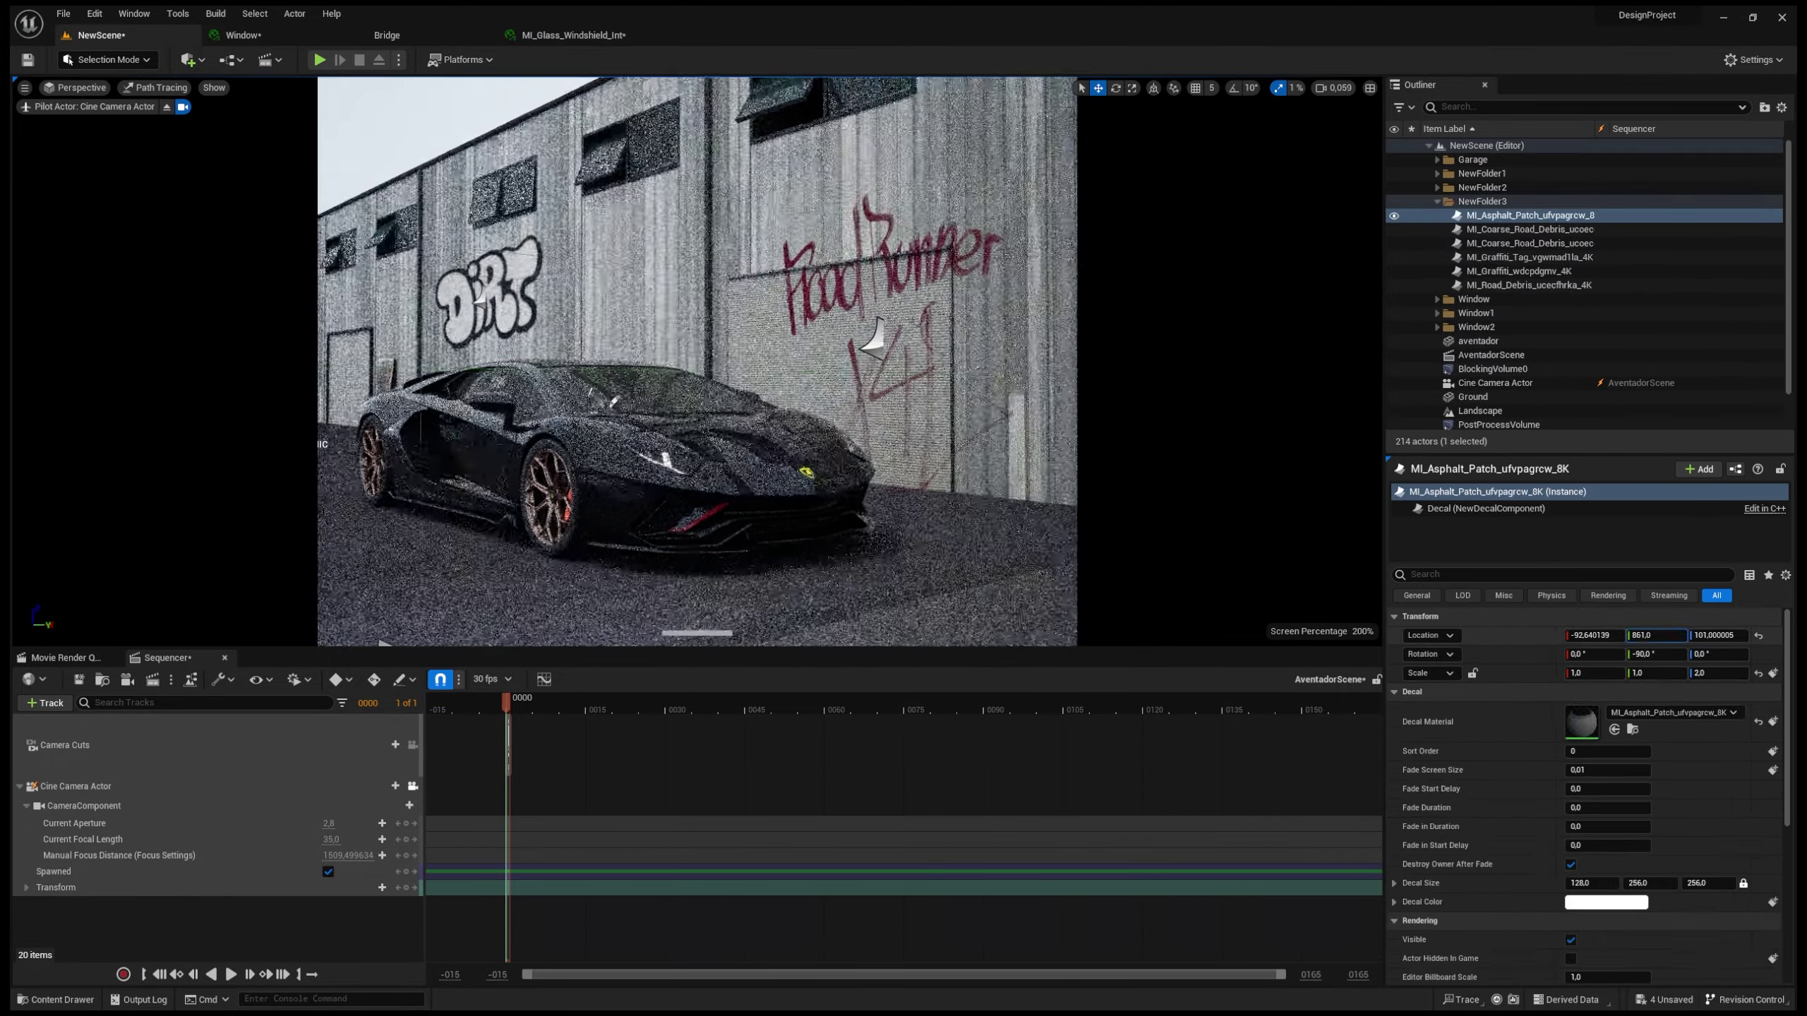
{"action": "left_click", "coordinate": [1010, 526]}
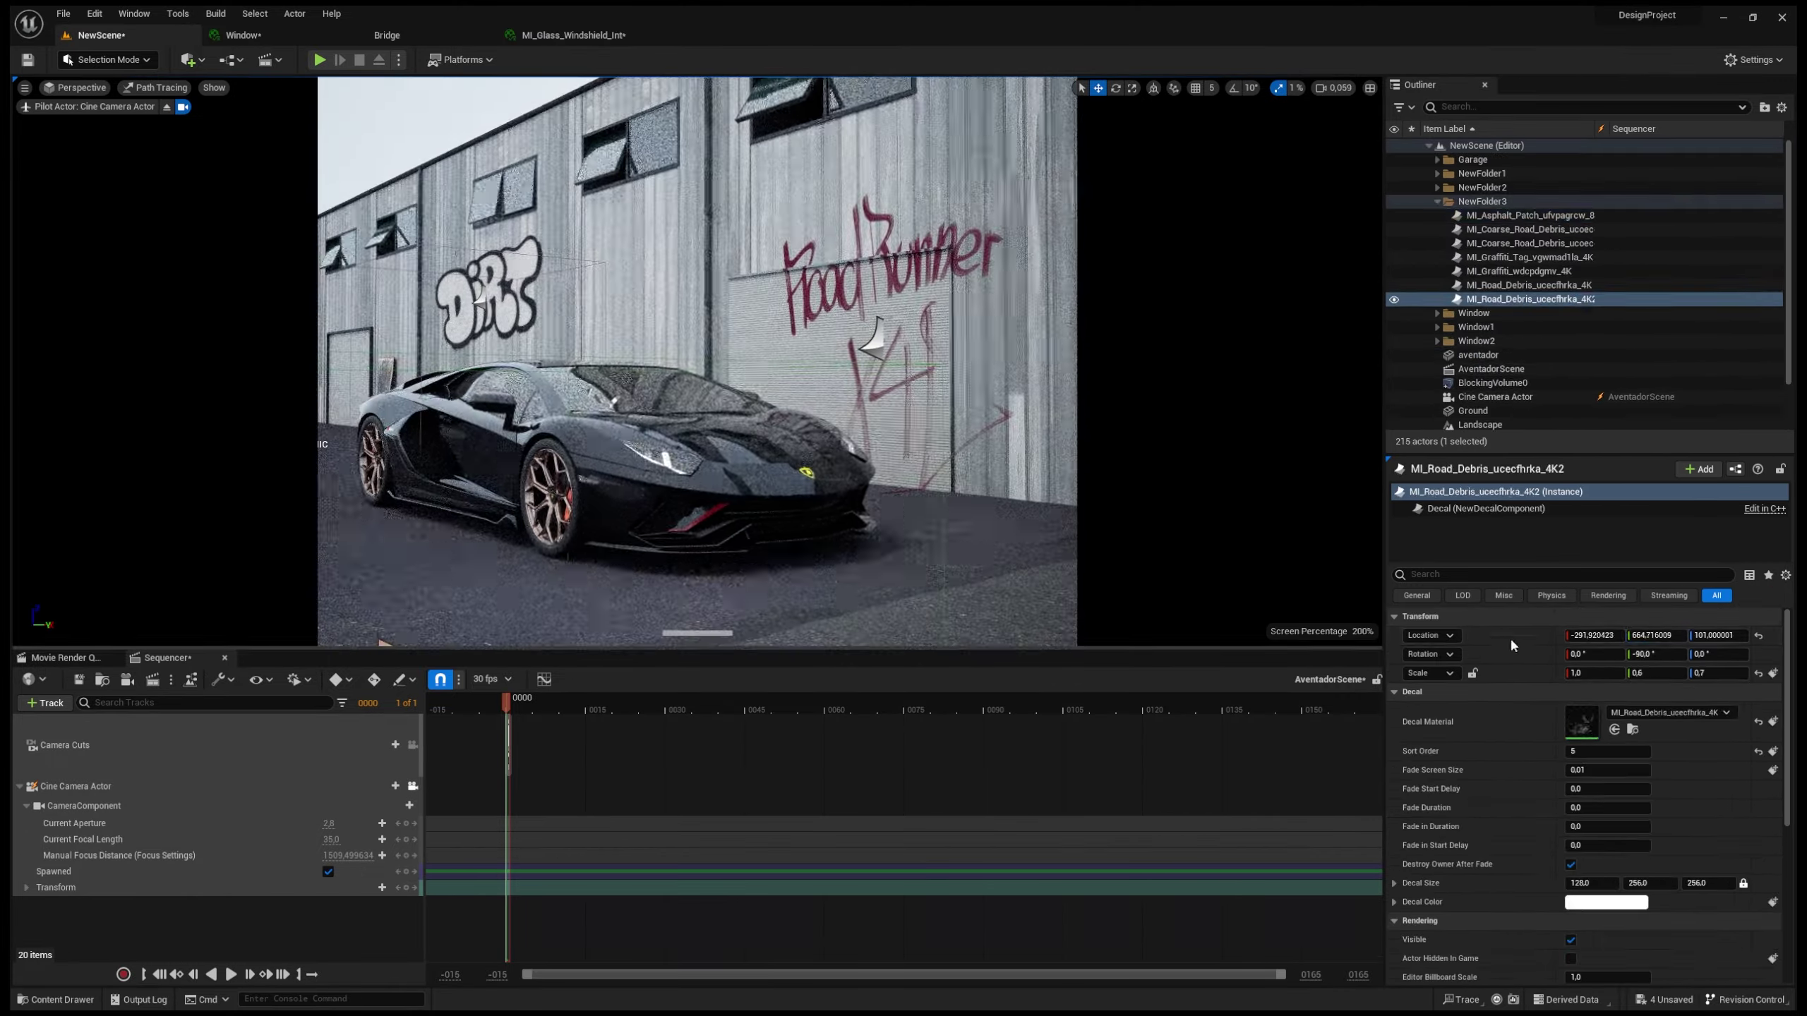
{"action": "left_click_drag", "start_coordinate": [1010, 526], "coordinate": [374, 555], "text": "alt"}
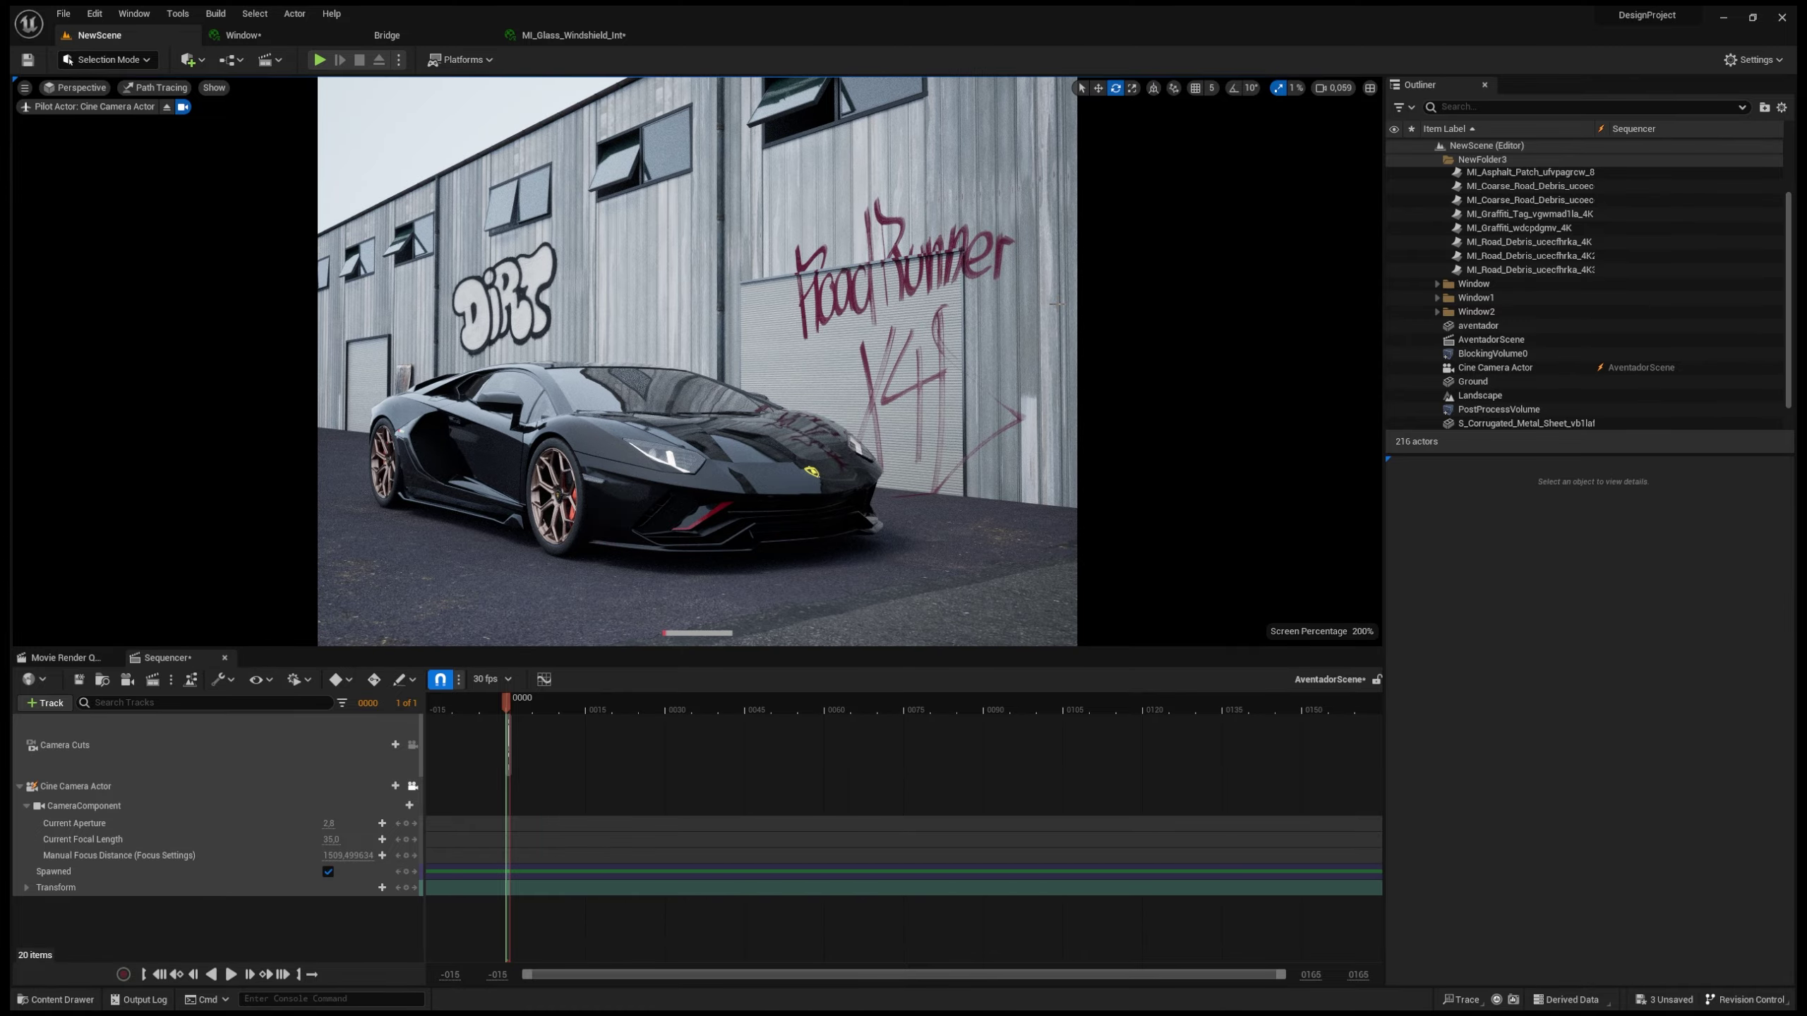
Step: Preview grey, dark green, bright blue and grey metallic-flake paints on the Aventador body
{"action": "key", "text": "ctrl+space"}
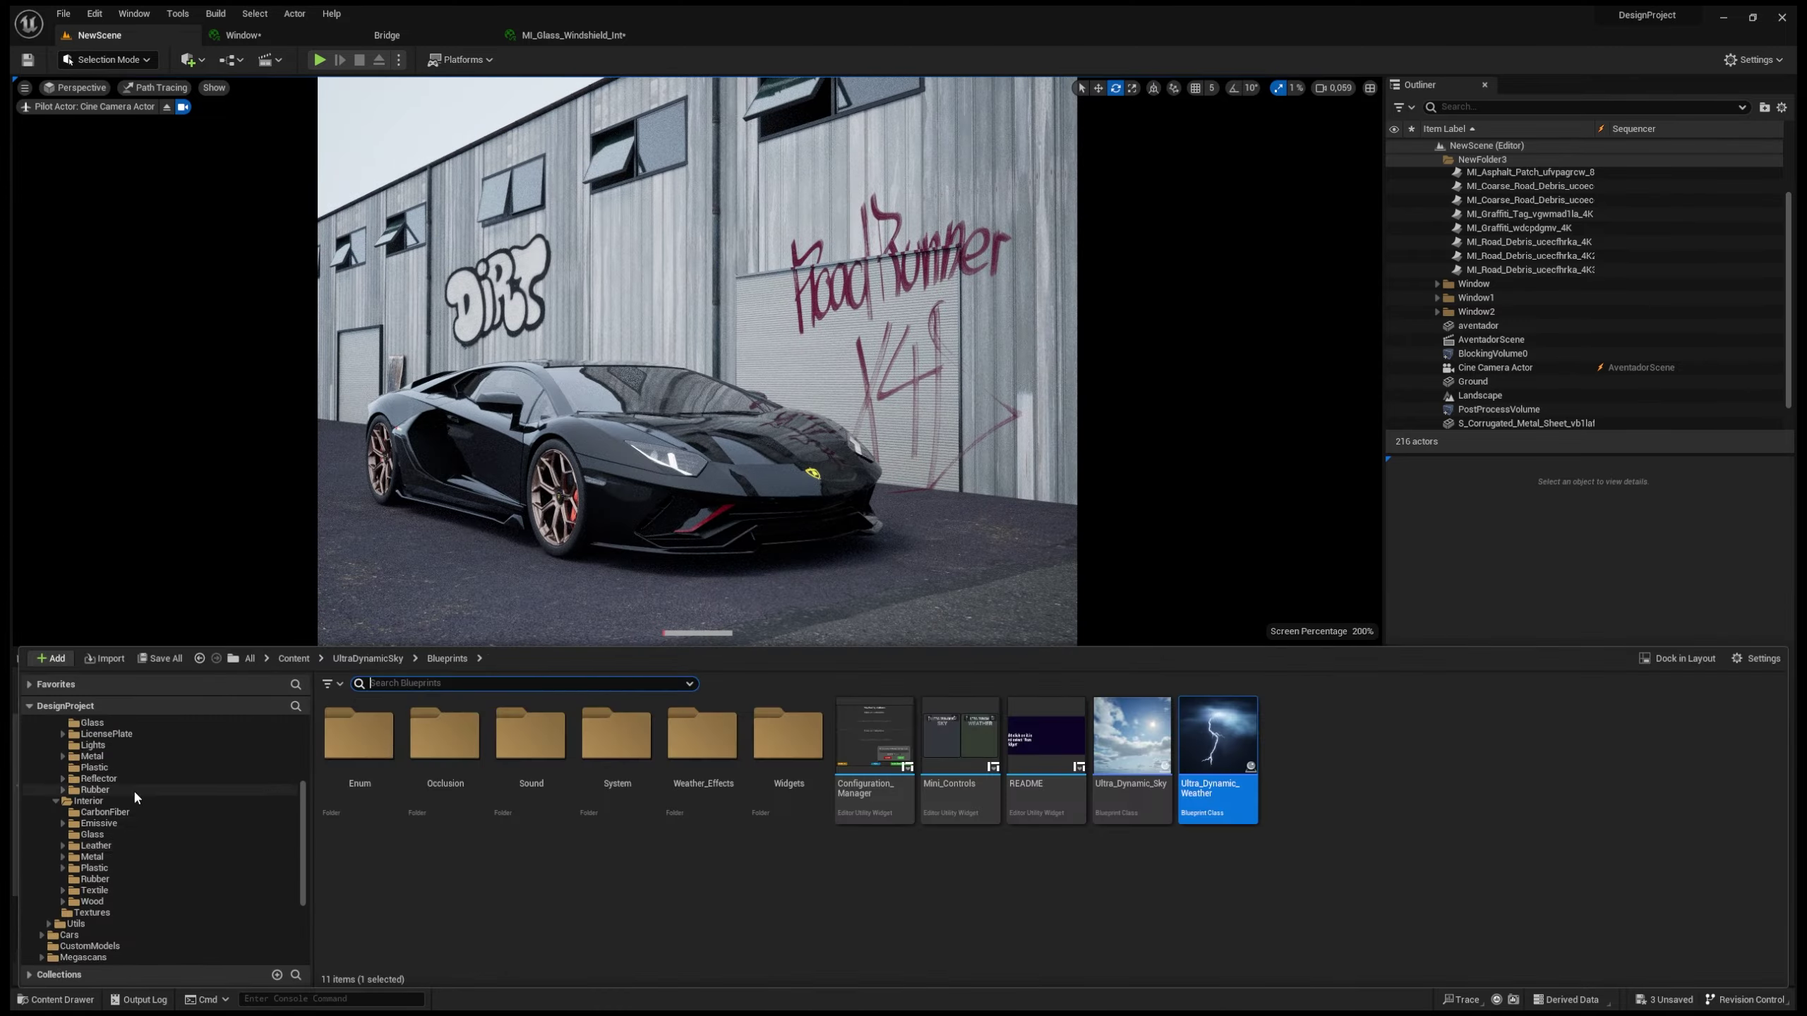
{"action": "left_click_drag", "start_coordinate": [1210, 765], "coordinate": [626, 455]}
{"action": "key", "text": "ctrl+space"}
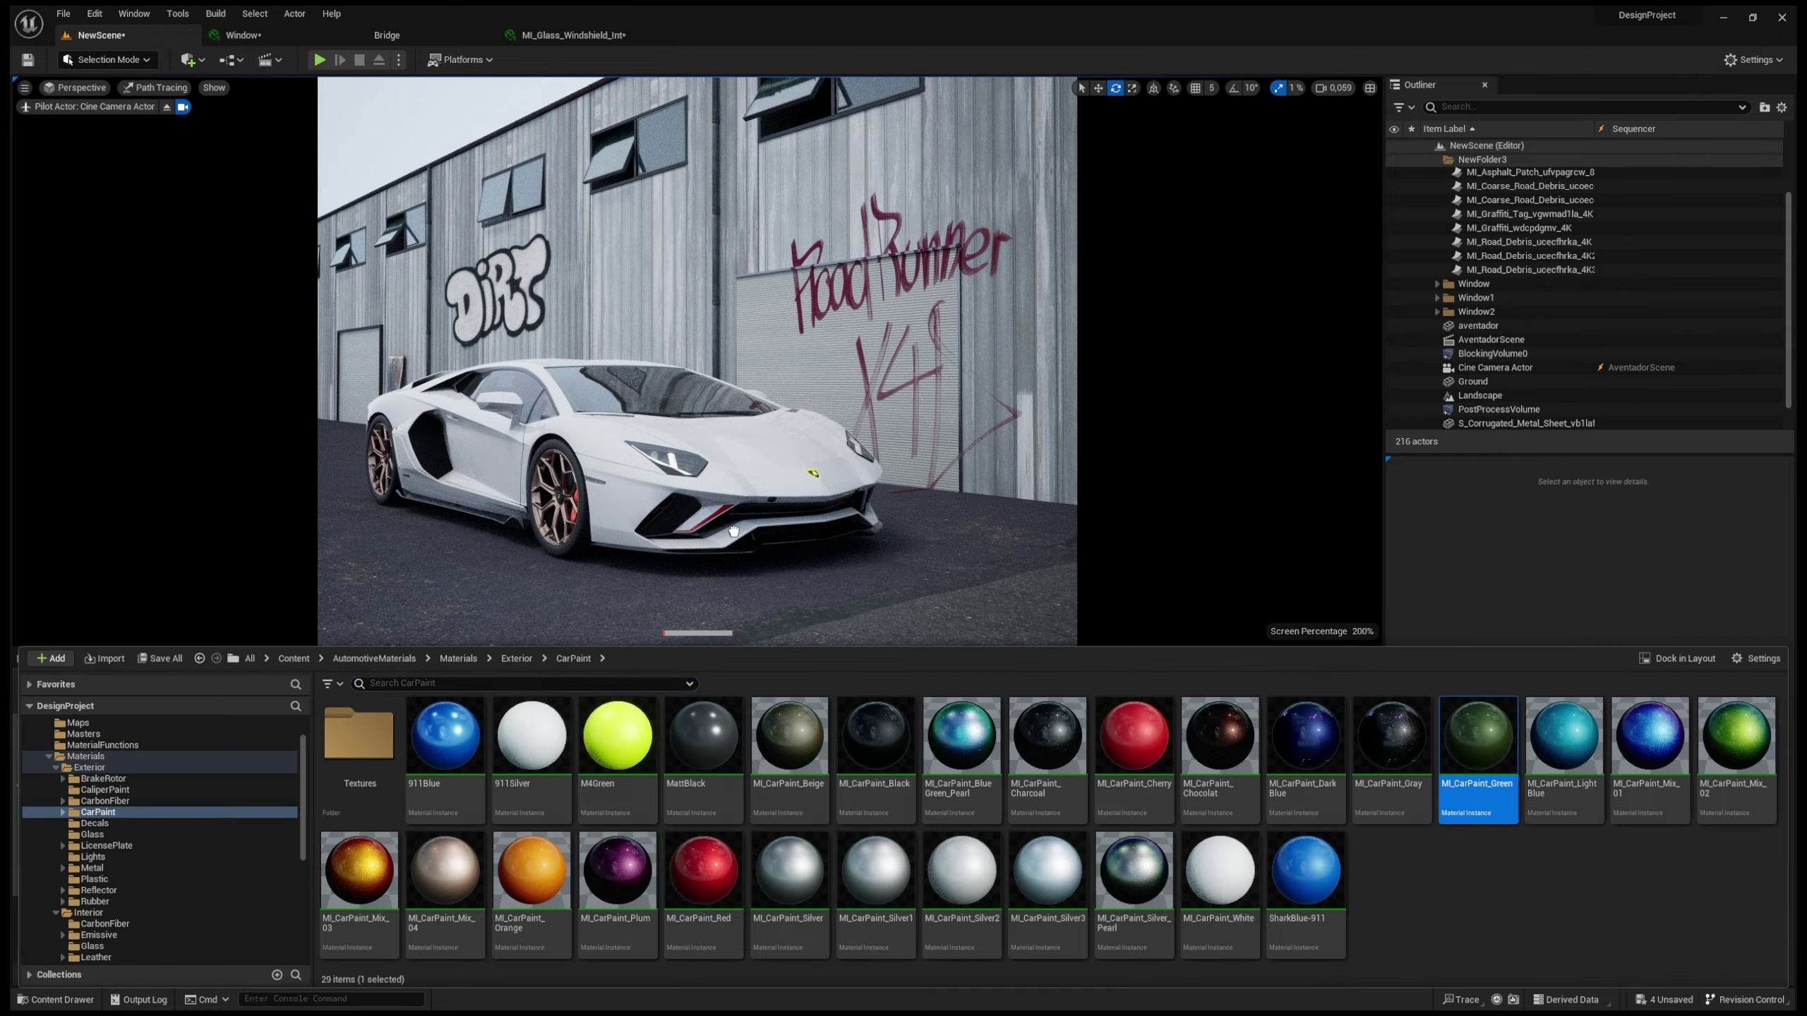
{"action": "left_click_drag", "start_coordinate": [1476, 726], "coordinate": [626, 455]}
{"action": "key", "text": "ctrl+space"}
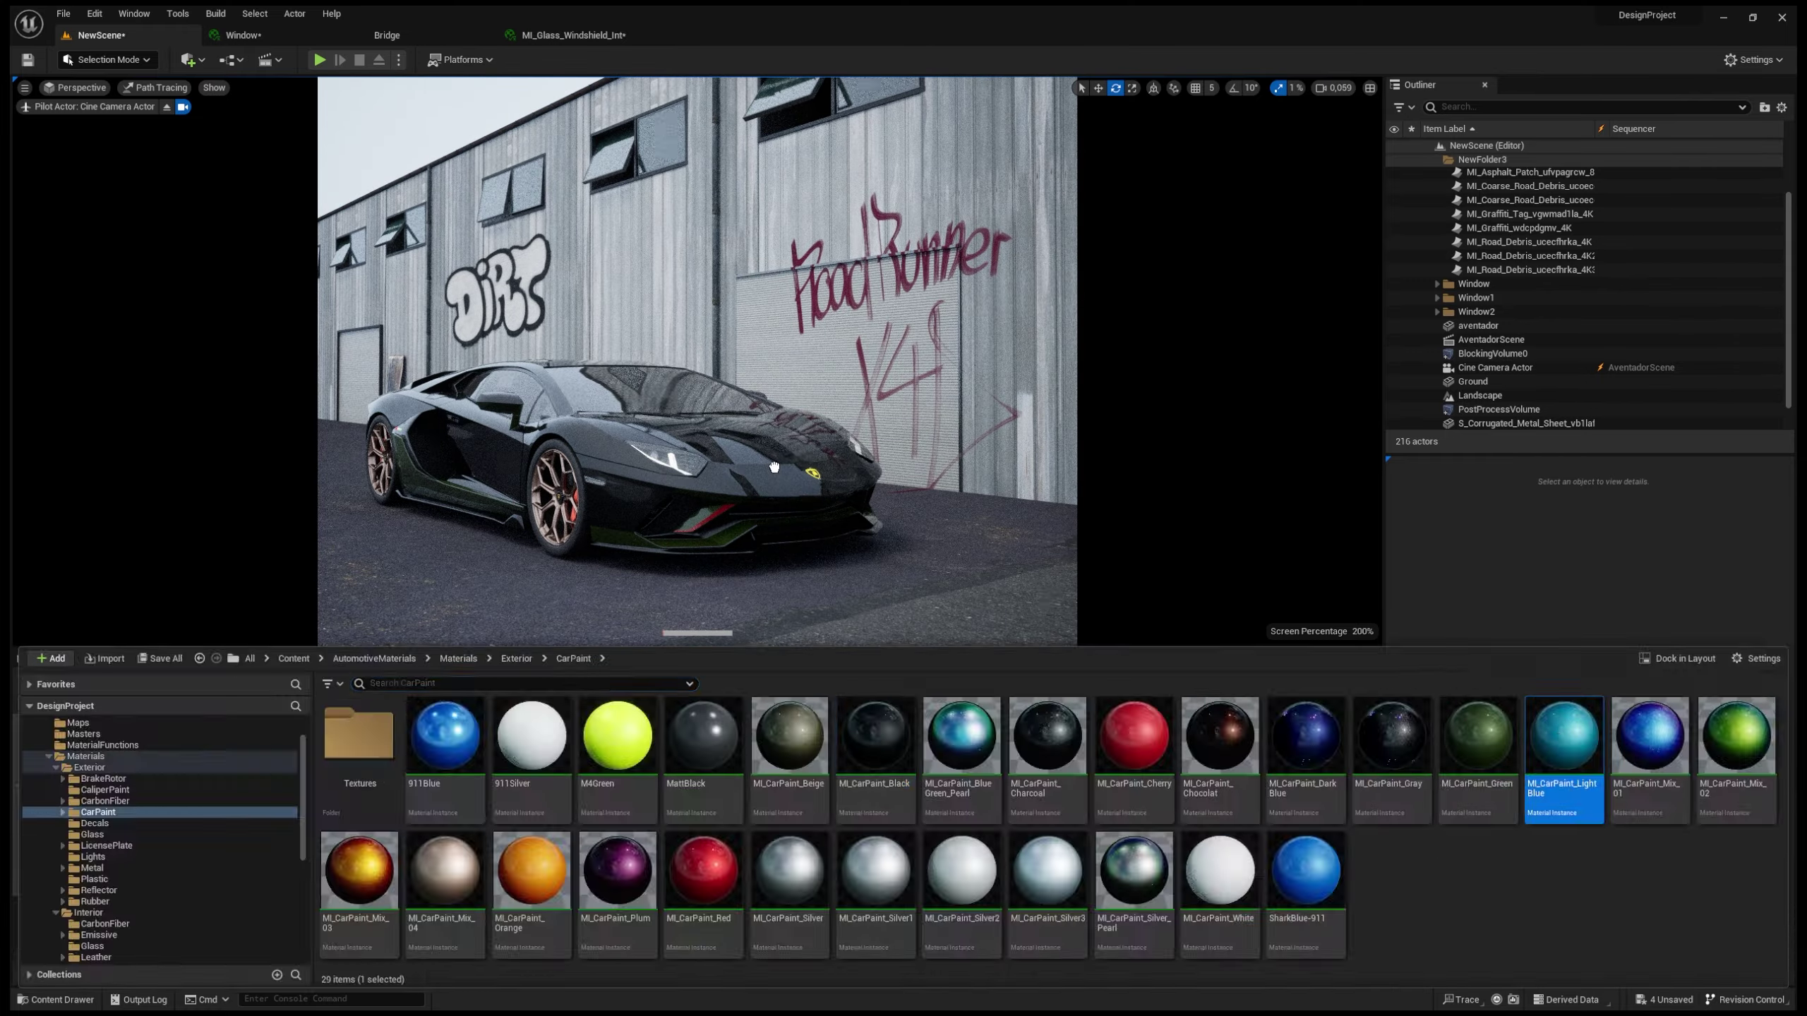
{"action": "left_click", "coordinate": [1134, 736]}
{"action": "left_click_drag", "start_coordinate": [1304, 870], "coordinate": [683, 455]}
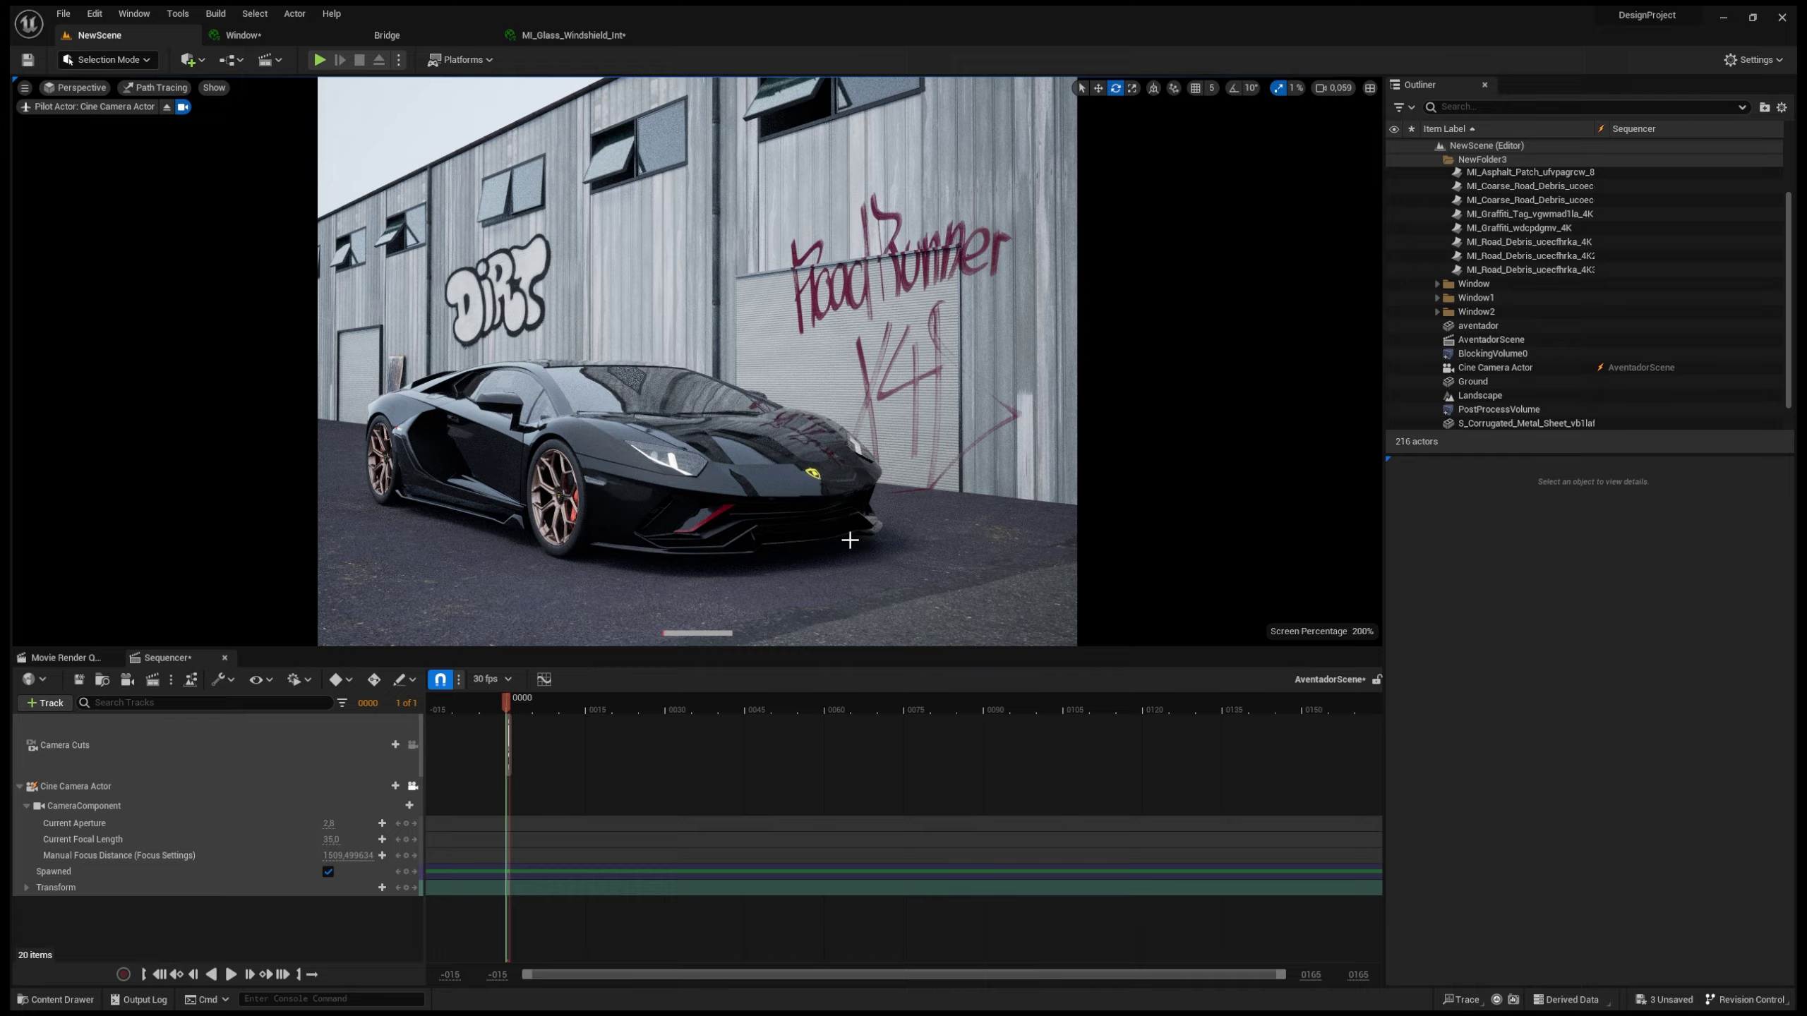
{"action": "key", "text": "ctrl+space"}
{"action": "left_click_drag", "start_coordinate": [1053, 738], "coordinate": [683, 455]}
Step: Try MI_CarPaint_Silver1 and another paint, finishing on glossy black
{"action": "key", "text": "ctrl+space"}
{"action": "left_click_drag", "start_coordinate": [1222, 868], "coordinate": [648, 572]}
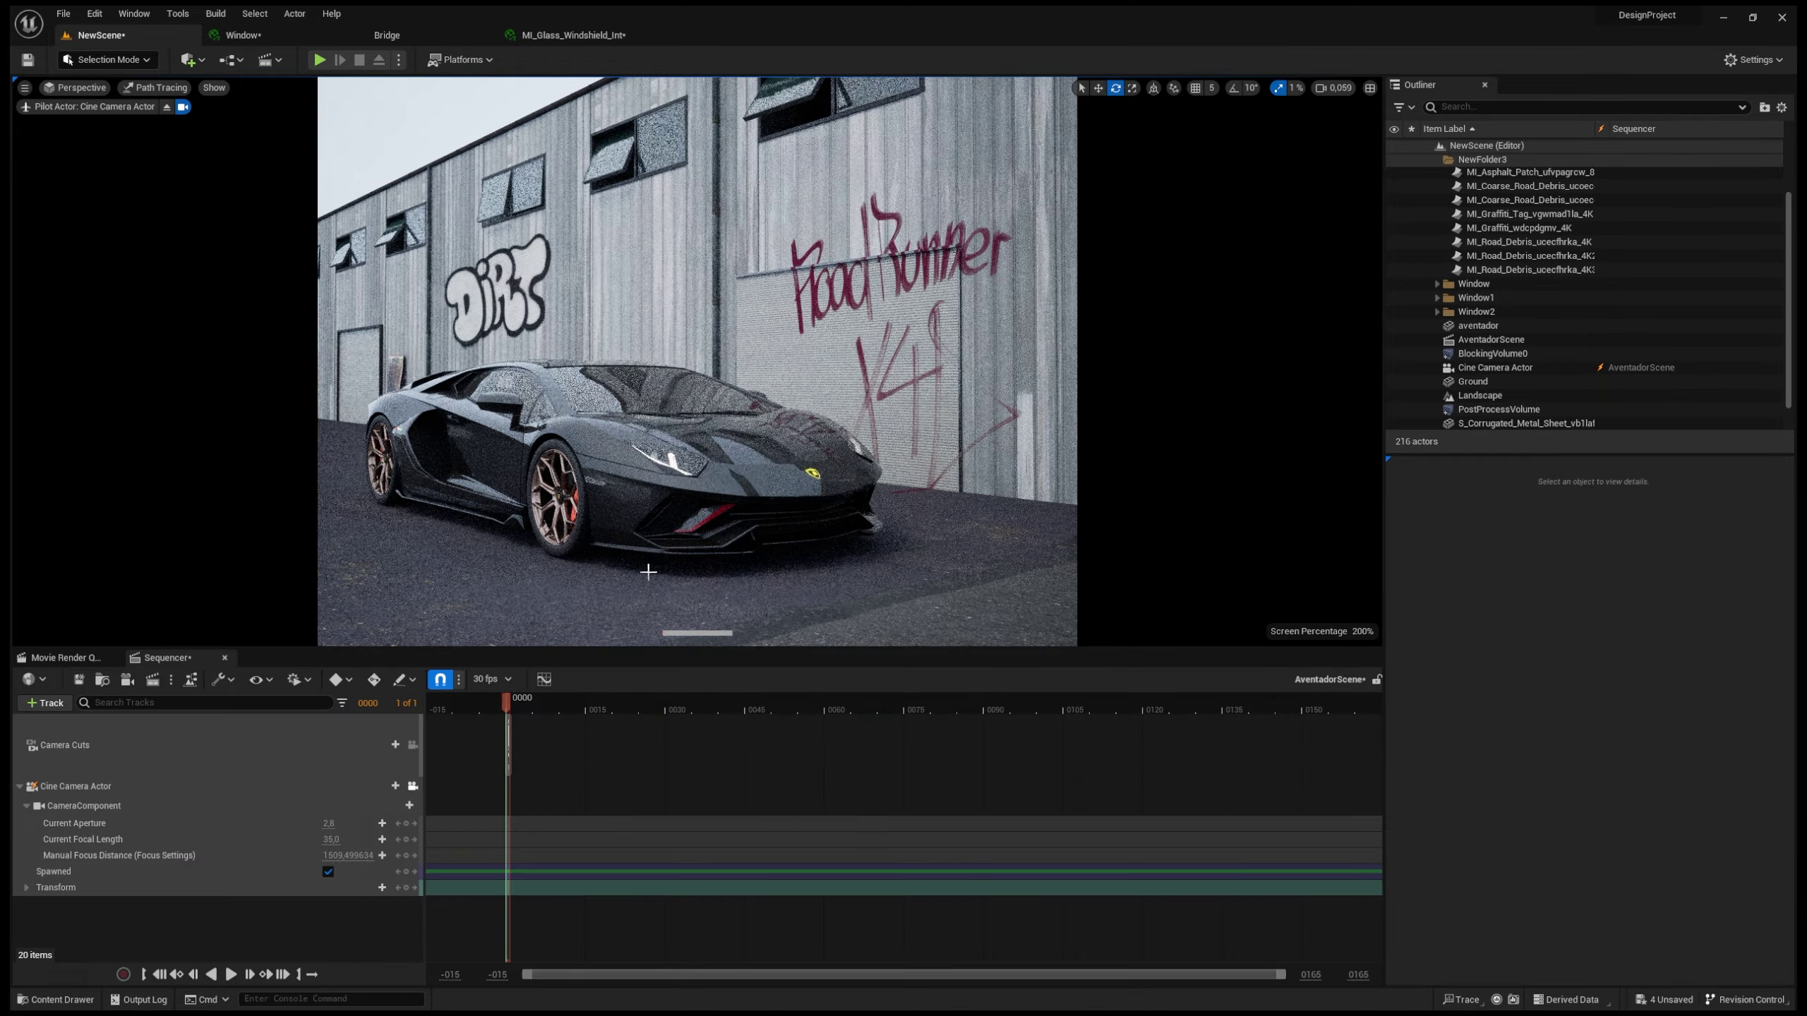
{"action": "key", "text": "ctrl+space"}
{"action": "key", "text": "ctrl+space"}
{"action": "key", "text": "ctrl+space"}
{"action": "key", "text": "ctrl+space"}
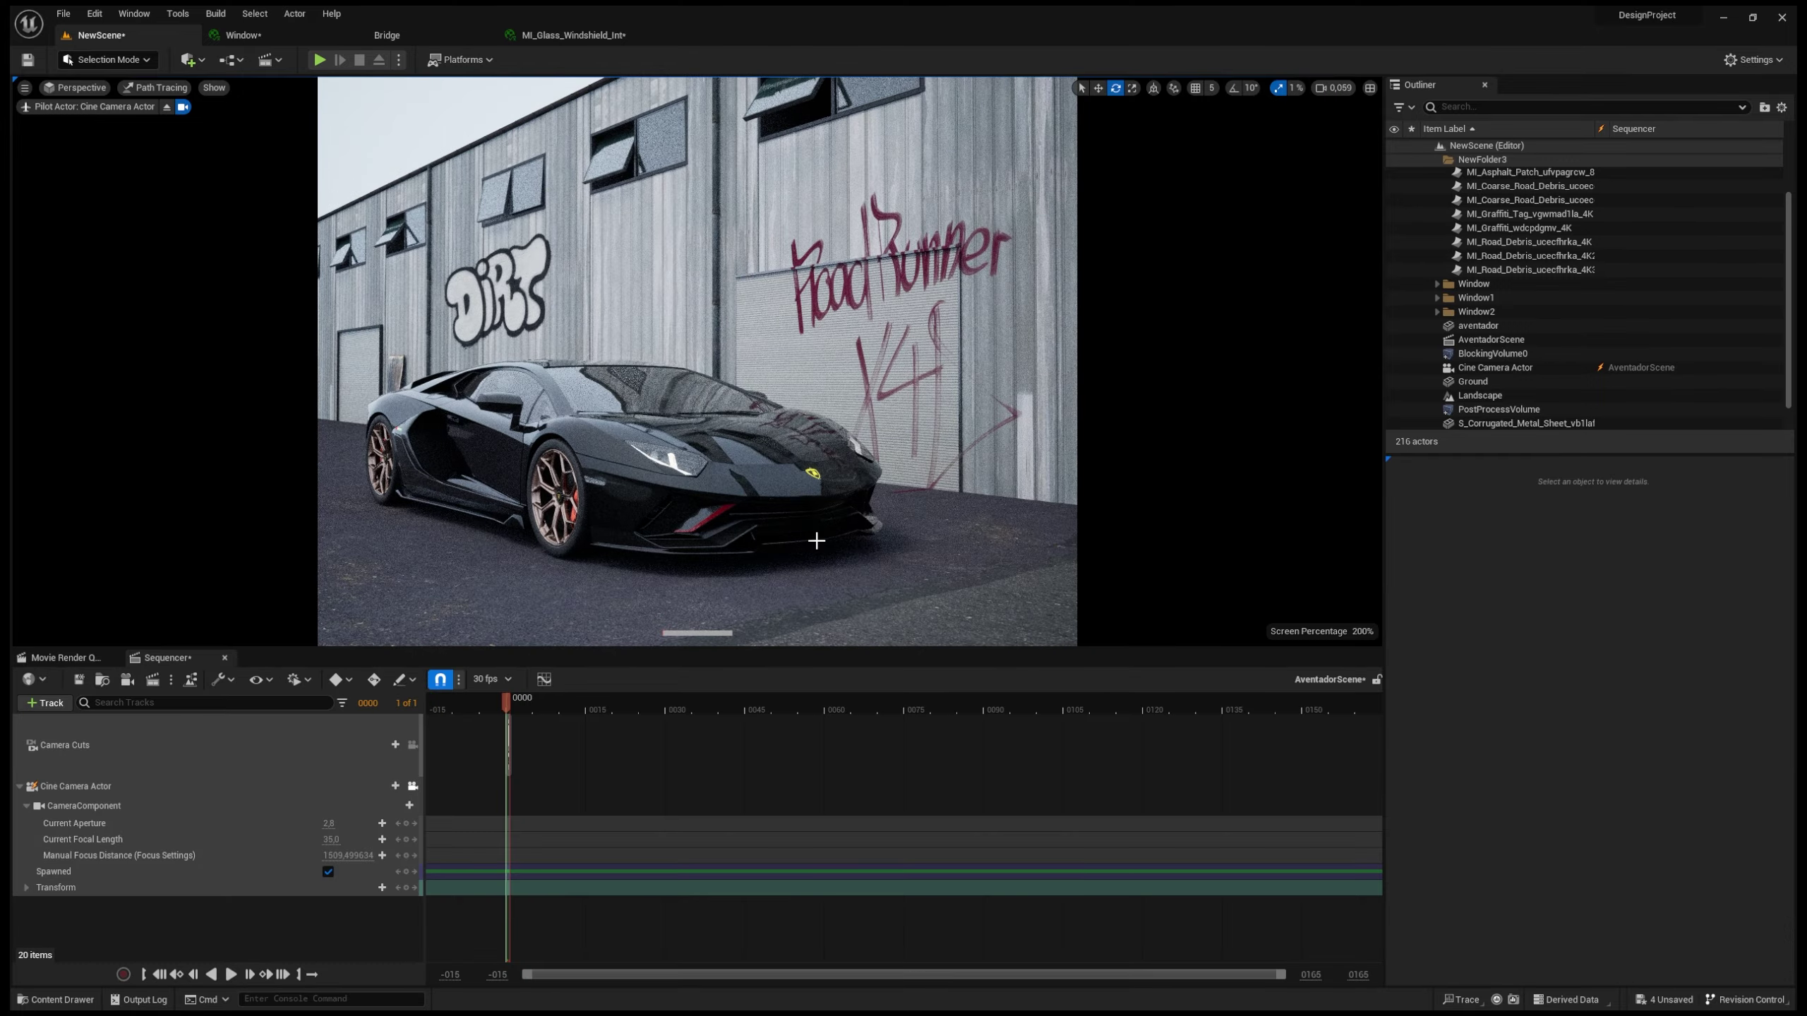
{"action": "key", "text": "ctrl+space"}
{"action": "left_click_drag", "start_coordinate": [875, 869], "coordinate": [453, 472]}
{"action": "key", "text": "ctrl+space"}
{"action": "key", "text": "ctrl+space"}
{"action": "key", "text": "ctrl+space"}
{"action": "key", "text": "ctrl+space"}
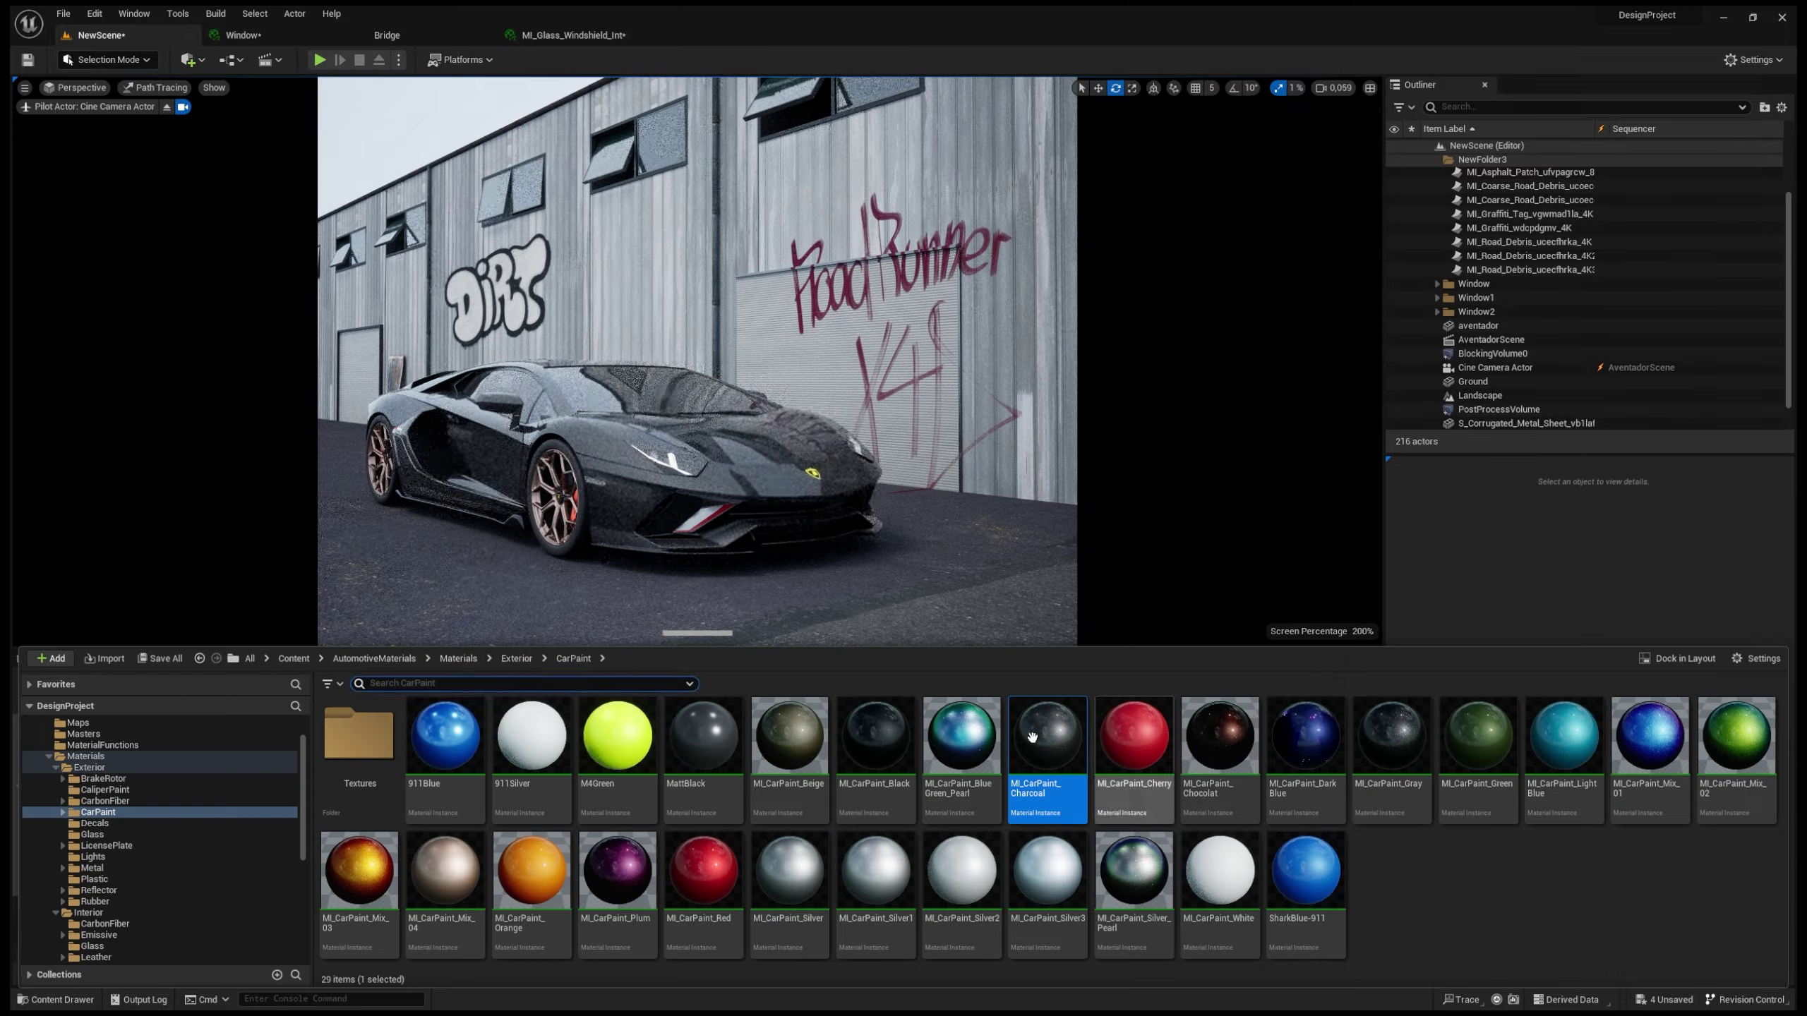
{"action": "left_click_drag", "start_coordinate": [875, 737], "coordinate": [640, 462]}
{"action": "key", "text": "ctrl+space"}
{"action": "key", "text": "ctrl+space"}
{"action": "key", "text": "ctrl+space"}
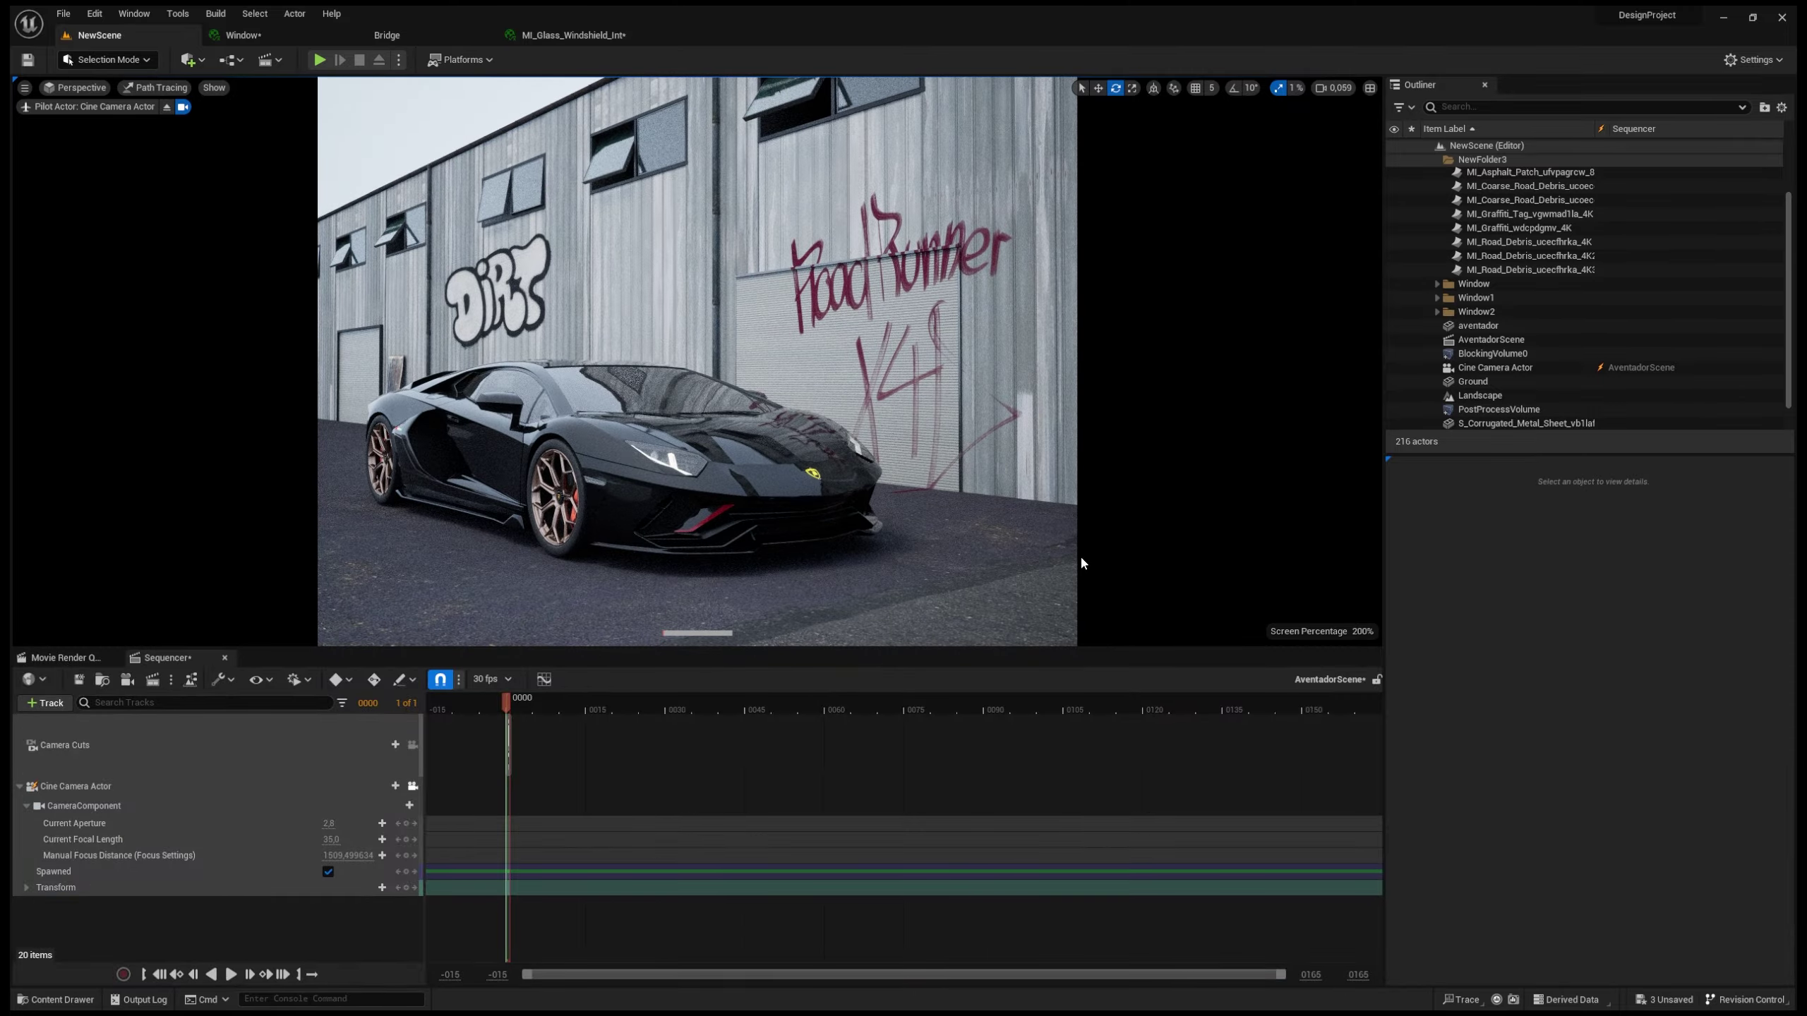
Step: Save the scene, then place an extra debris decal by the car and undo it
{"action": "key", "text": "ctrl+s"}
{"action": "left_click_drag", "start_coordinate": [995, 540], "coordinate": [985, 542]}
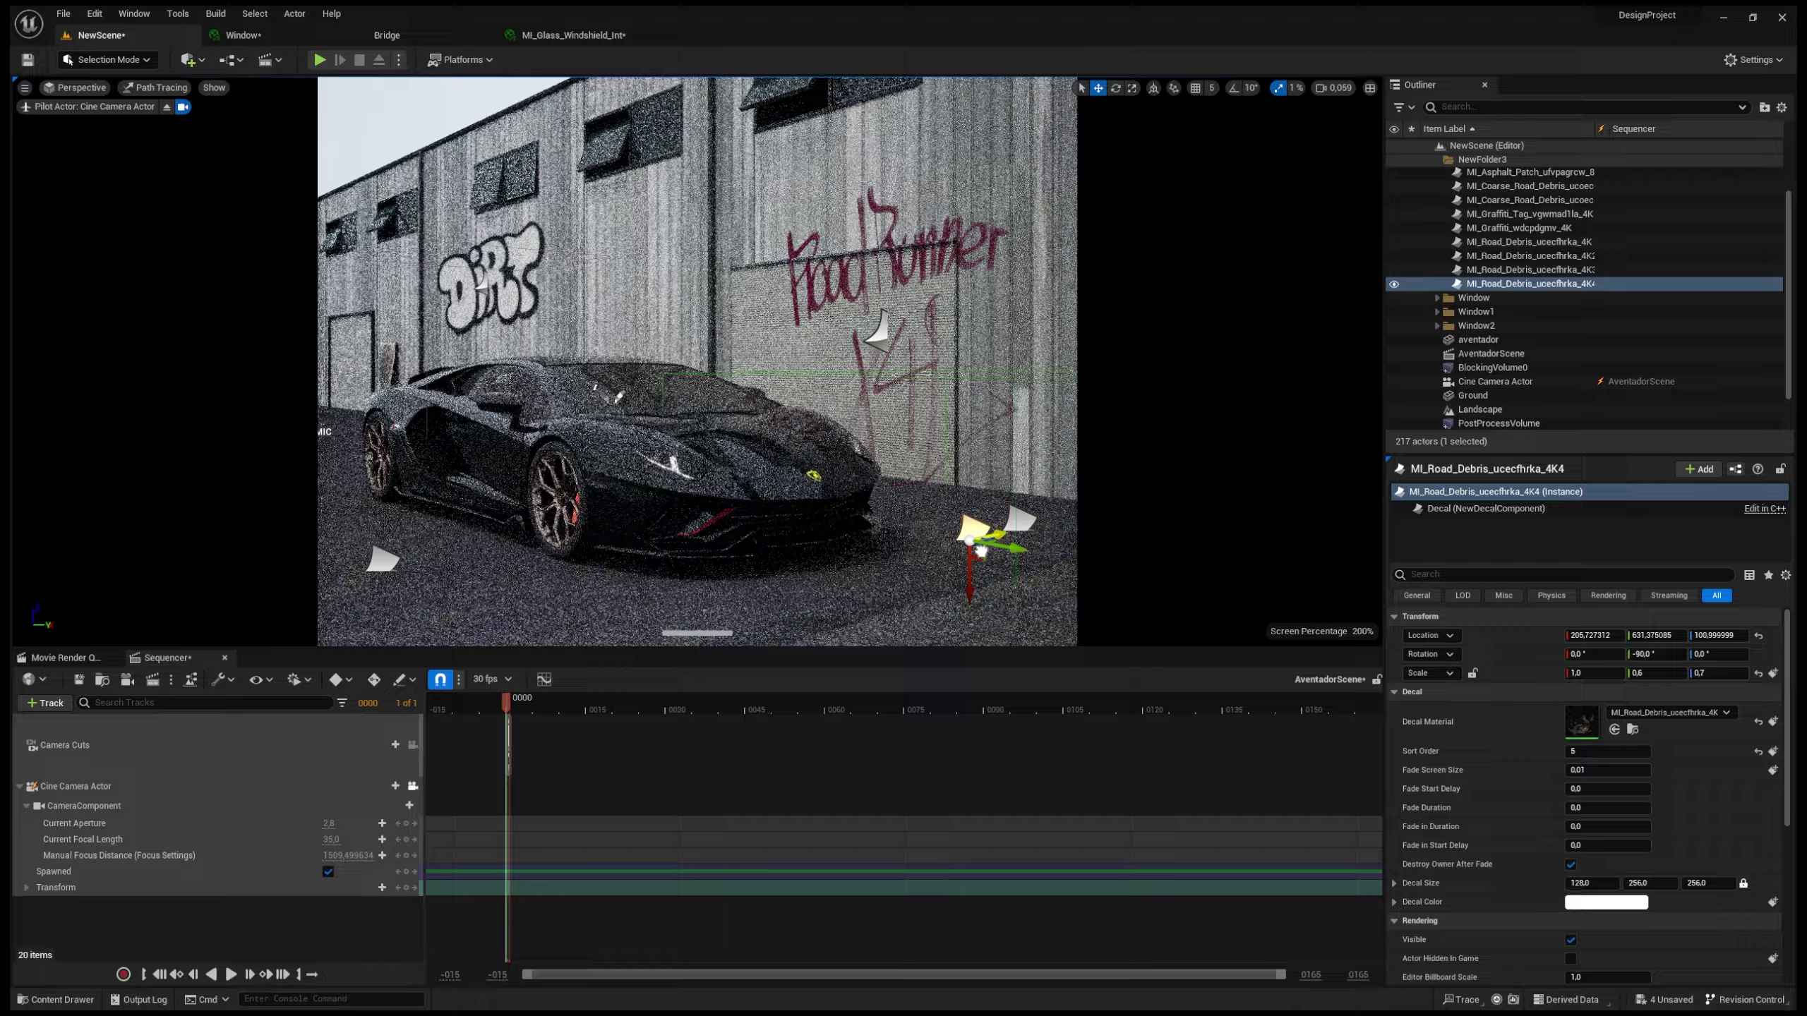
{"action": "left_click_drag", "start_coordinate": [1001, 476], "coordinate": [819, 582]}
{"action": "key", "text": "ctrl+z"}
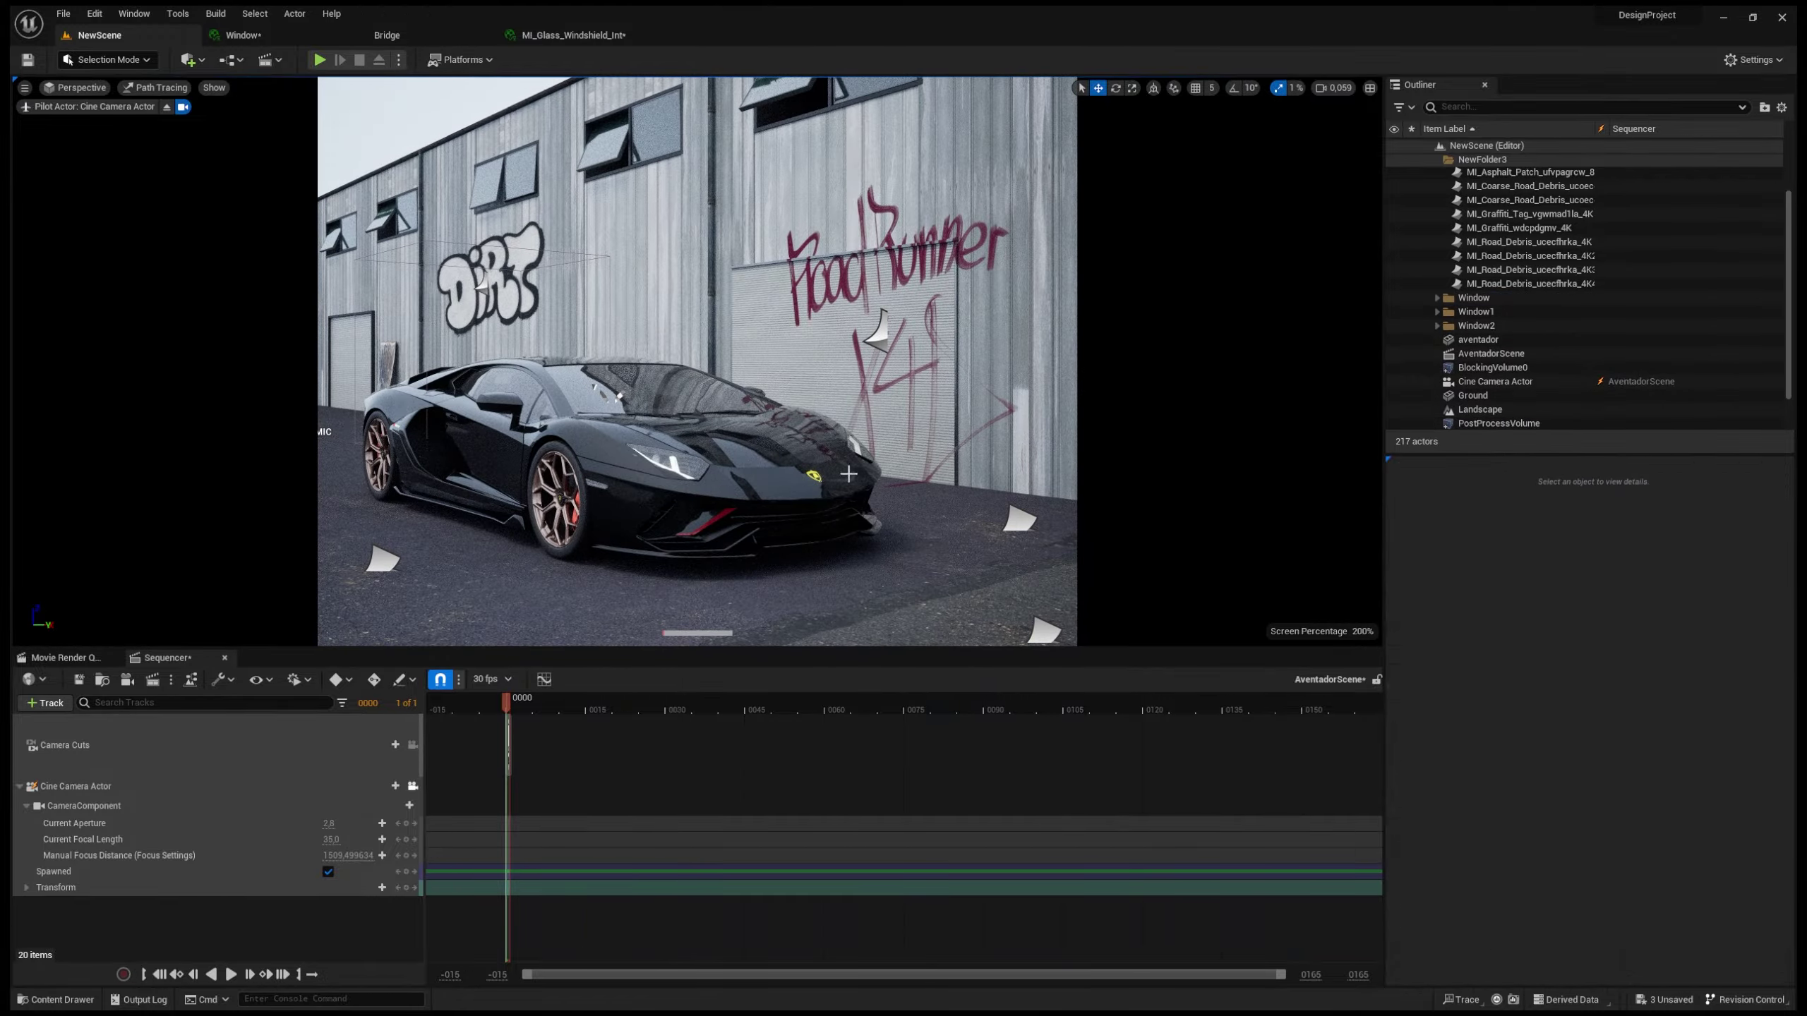
{"action": "key", "text": "ctrl+z"}
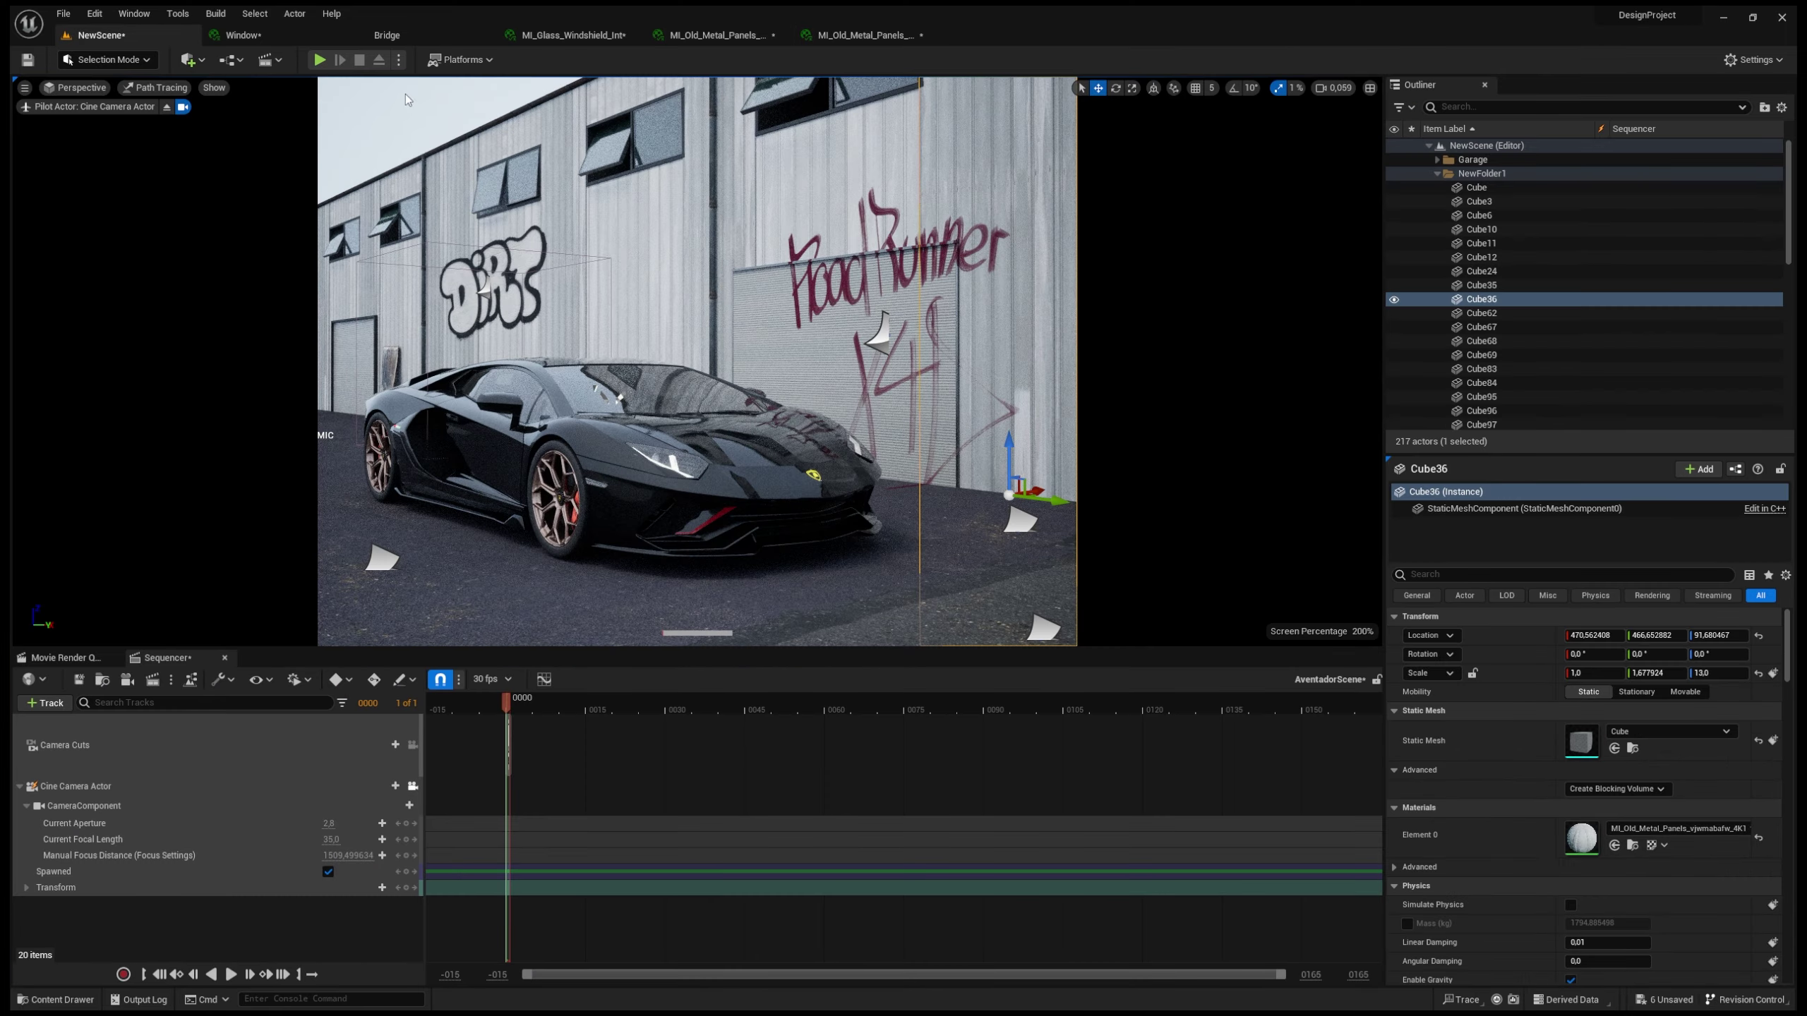
Step: Preview M4Green on the car body, swap back to black, and leave the cine camera view
{"action": "left_click", "coordinate": [1477, 325]}
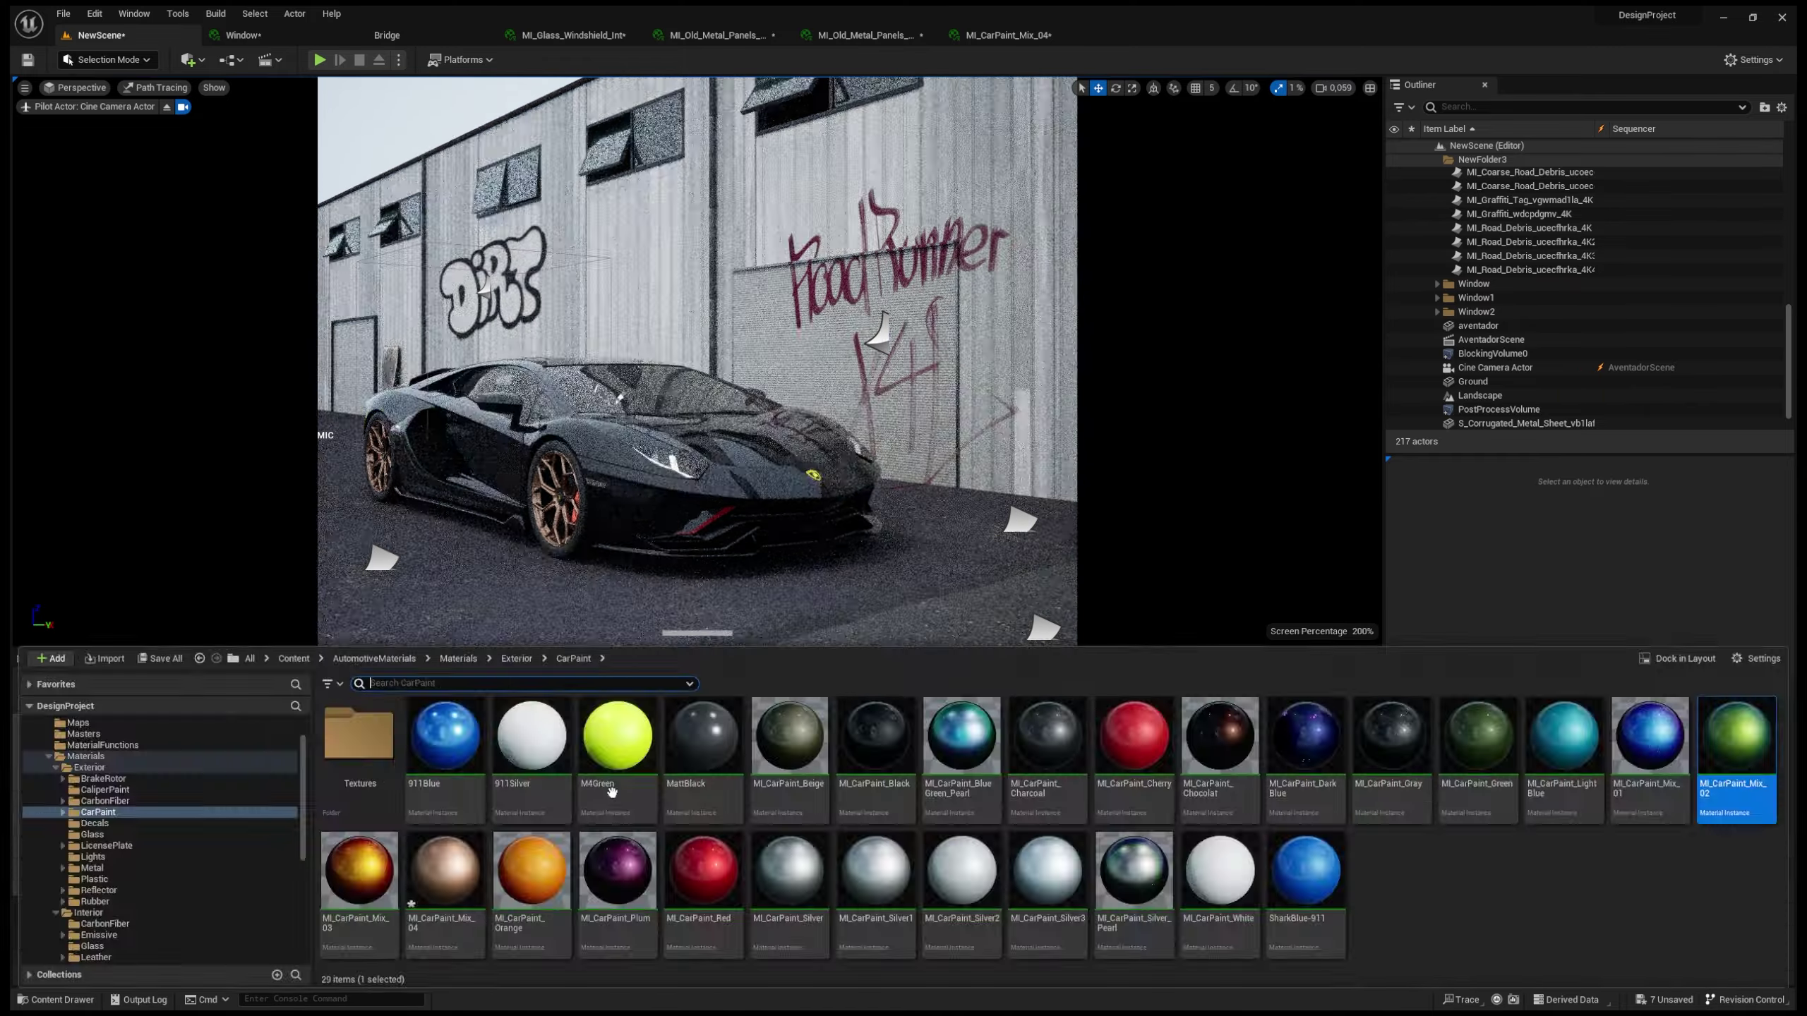
{"action": "left_click_drag", "start_coordinate": [611, 791], "coordinate": [626, 455]}
{"action": "key", "text": "ctrl+space"}
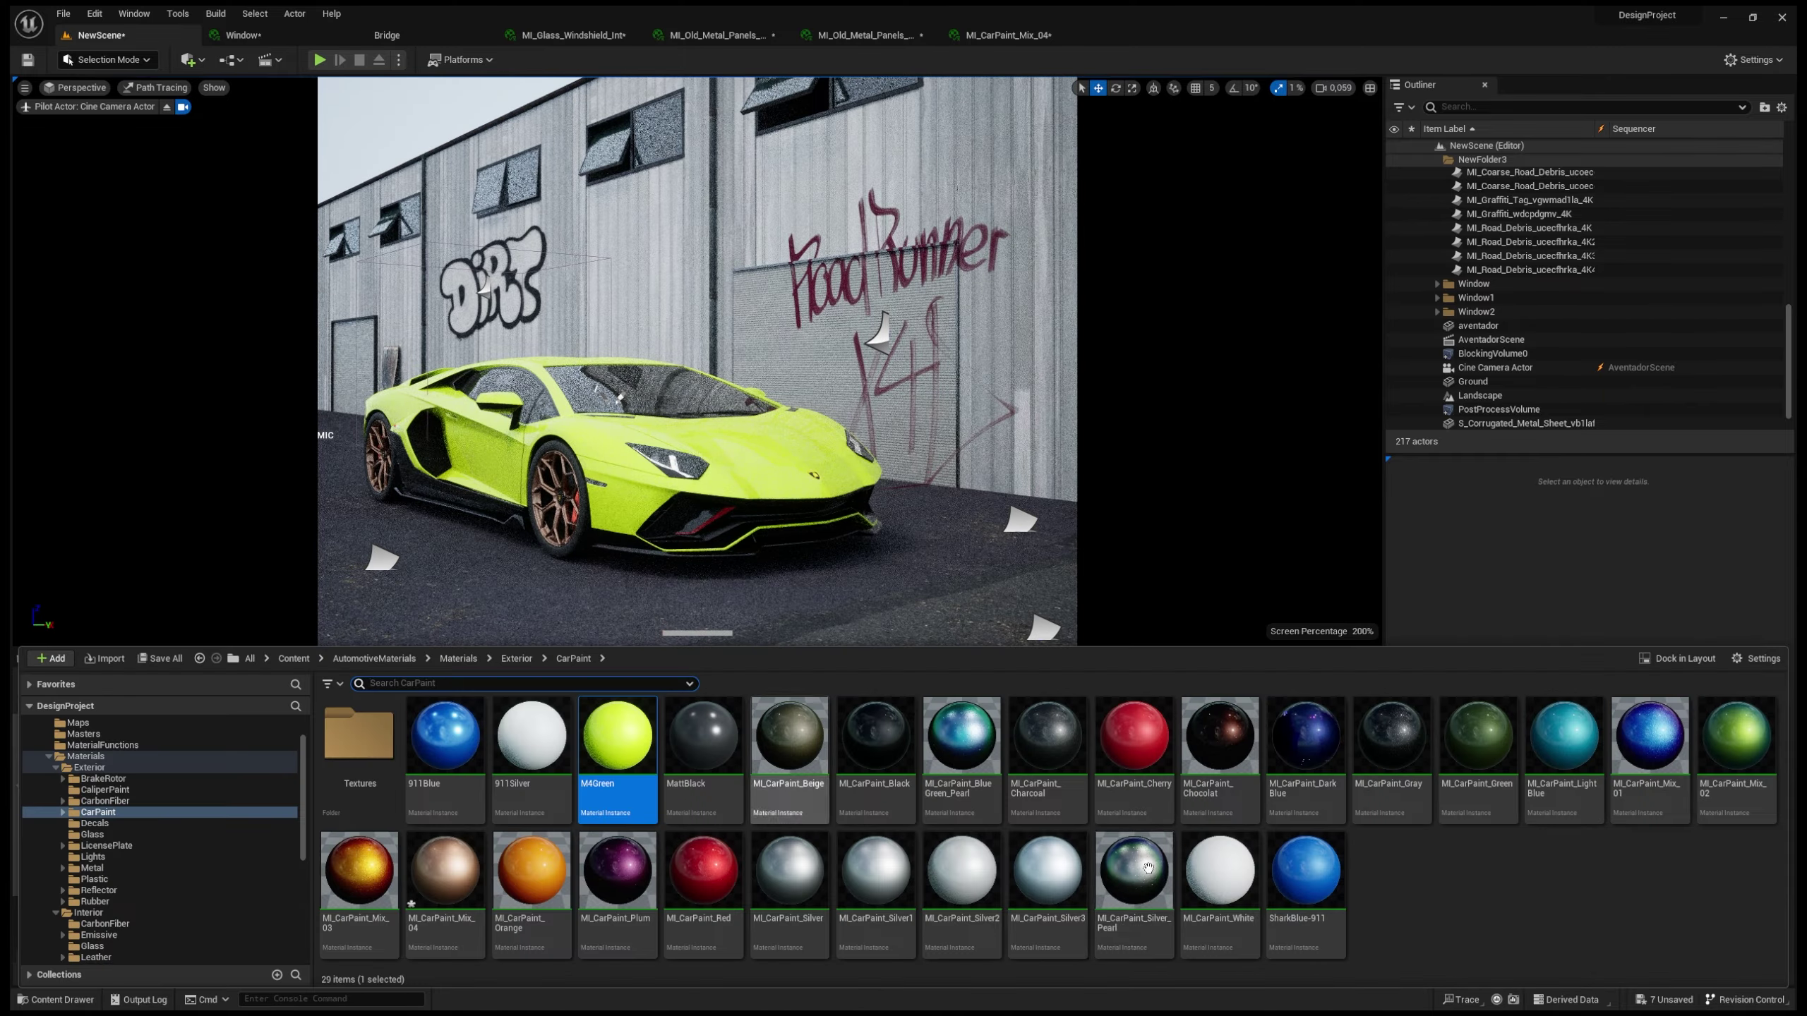
{"action": "left_click_drag", "start_coordinate": [1209, 919], "coordinate": [612, 470]}
{"action": "key", "text": "ctrl+space"}
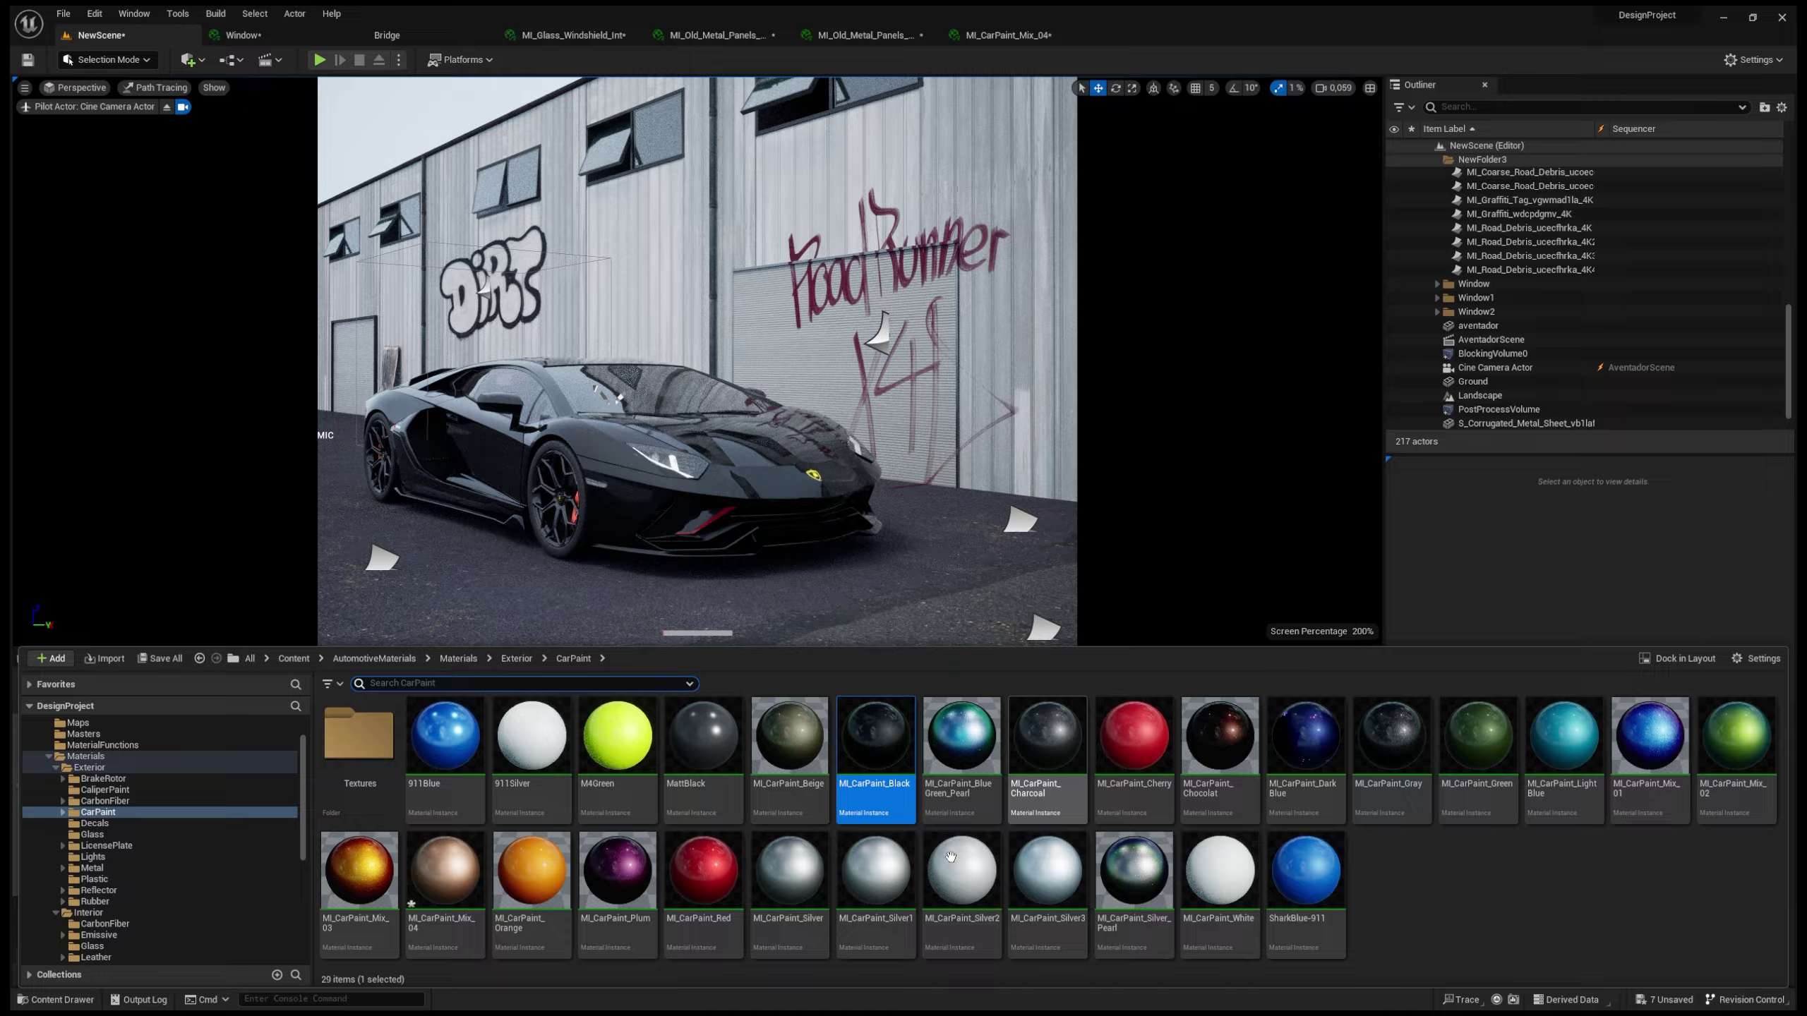
{"action": "left_click_drag", "start_coordinate": [355, 868], "coordinate": [711, 462]}
{"action": "left_click", "coordinate": [167, 106]}
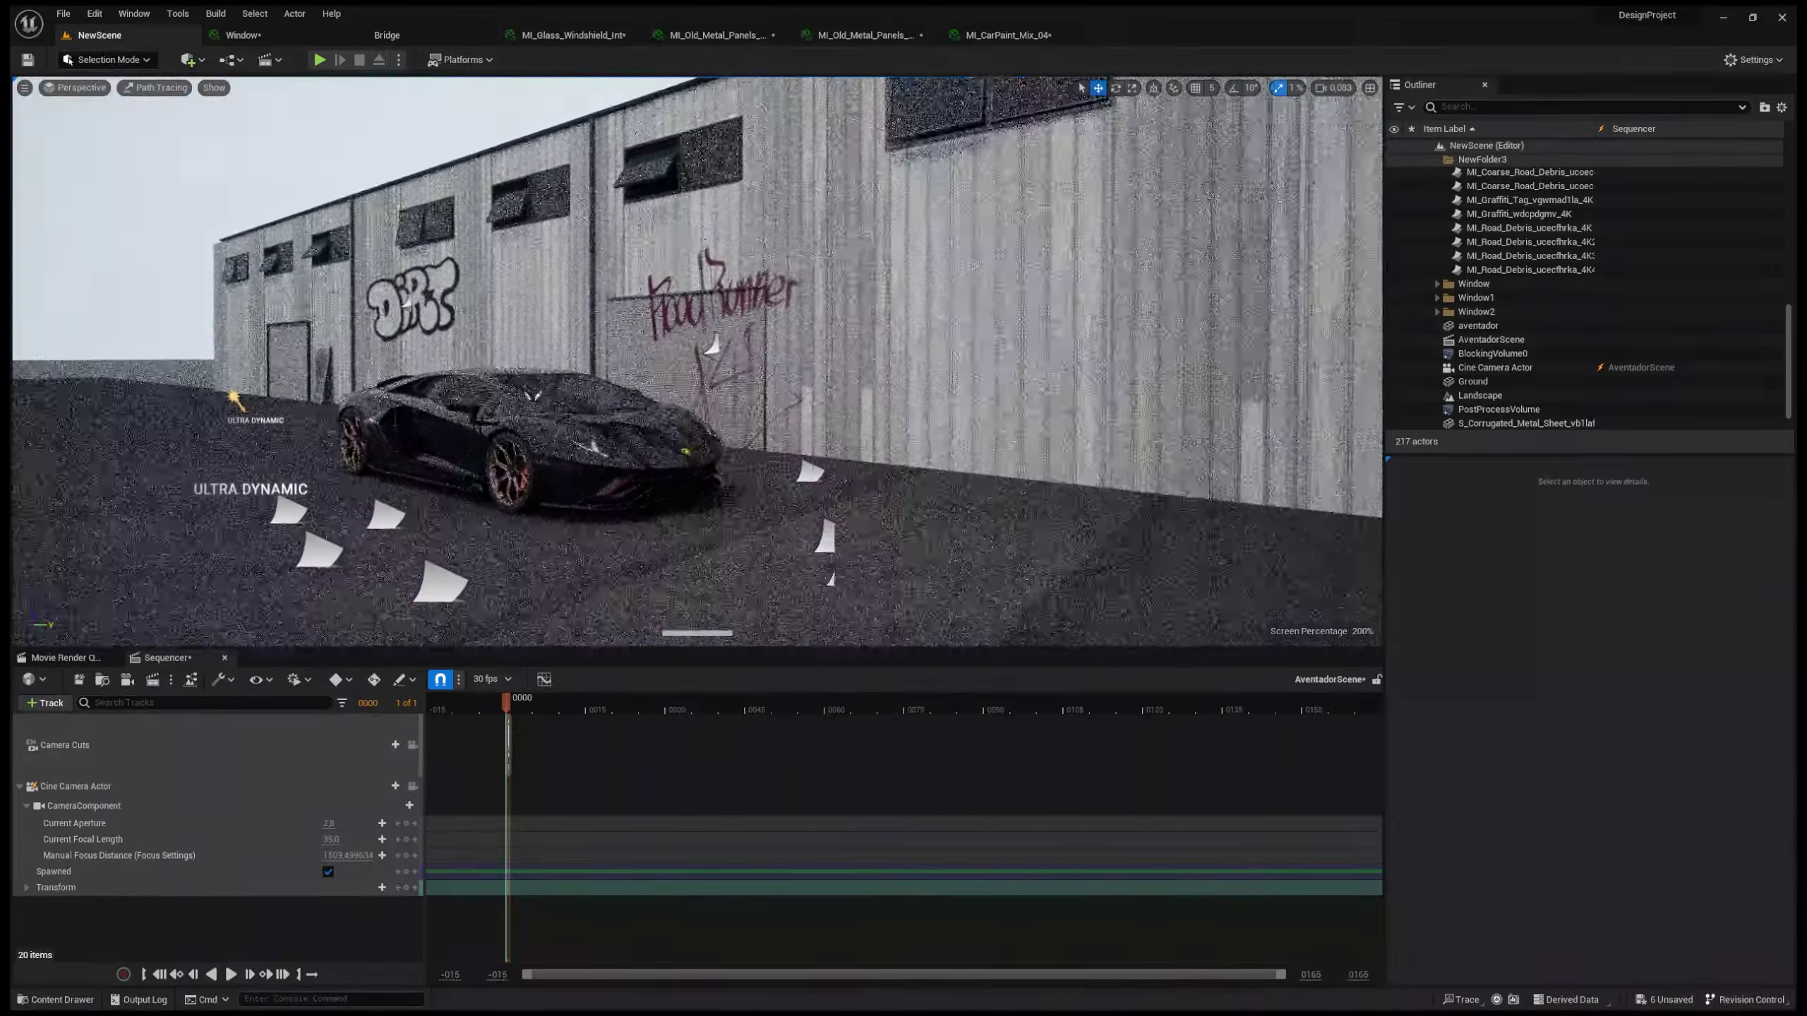
Step: Apply a rubber material from the Content Drawer to the Aventador's tyre
{"action": "left_click", "coordinate": [64, 658]}
{"action": "key", "text": "ctrl+space"}
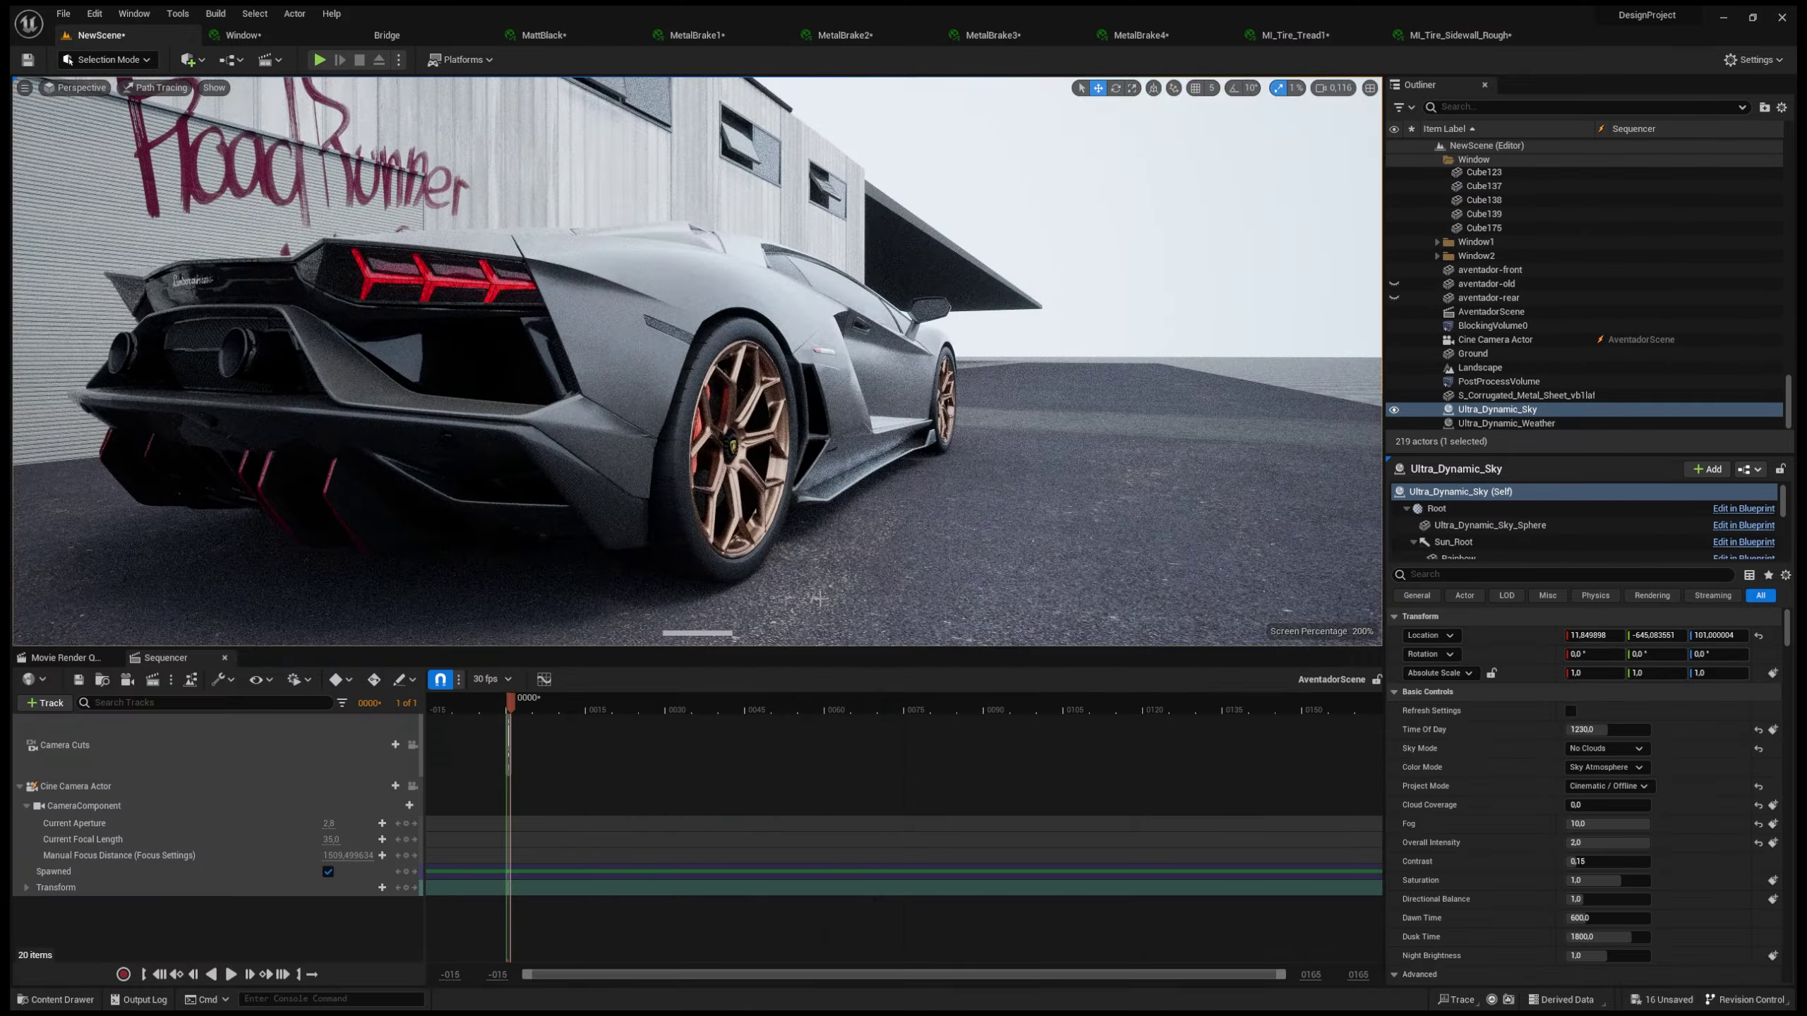
{"action": "left_click_drag", "start_coordinate": [874, 737], "coordinate": [706, 481]}
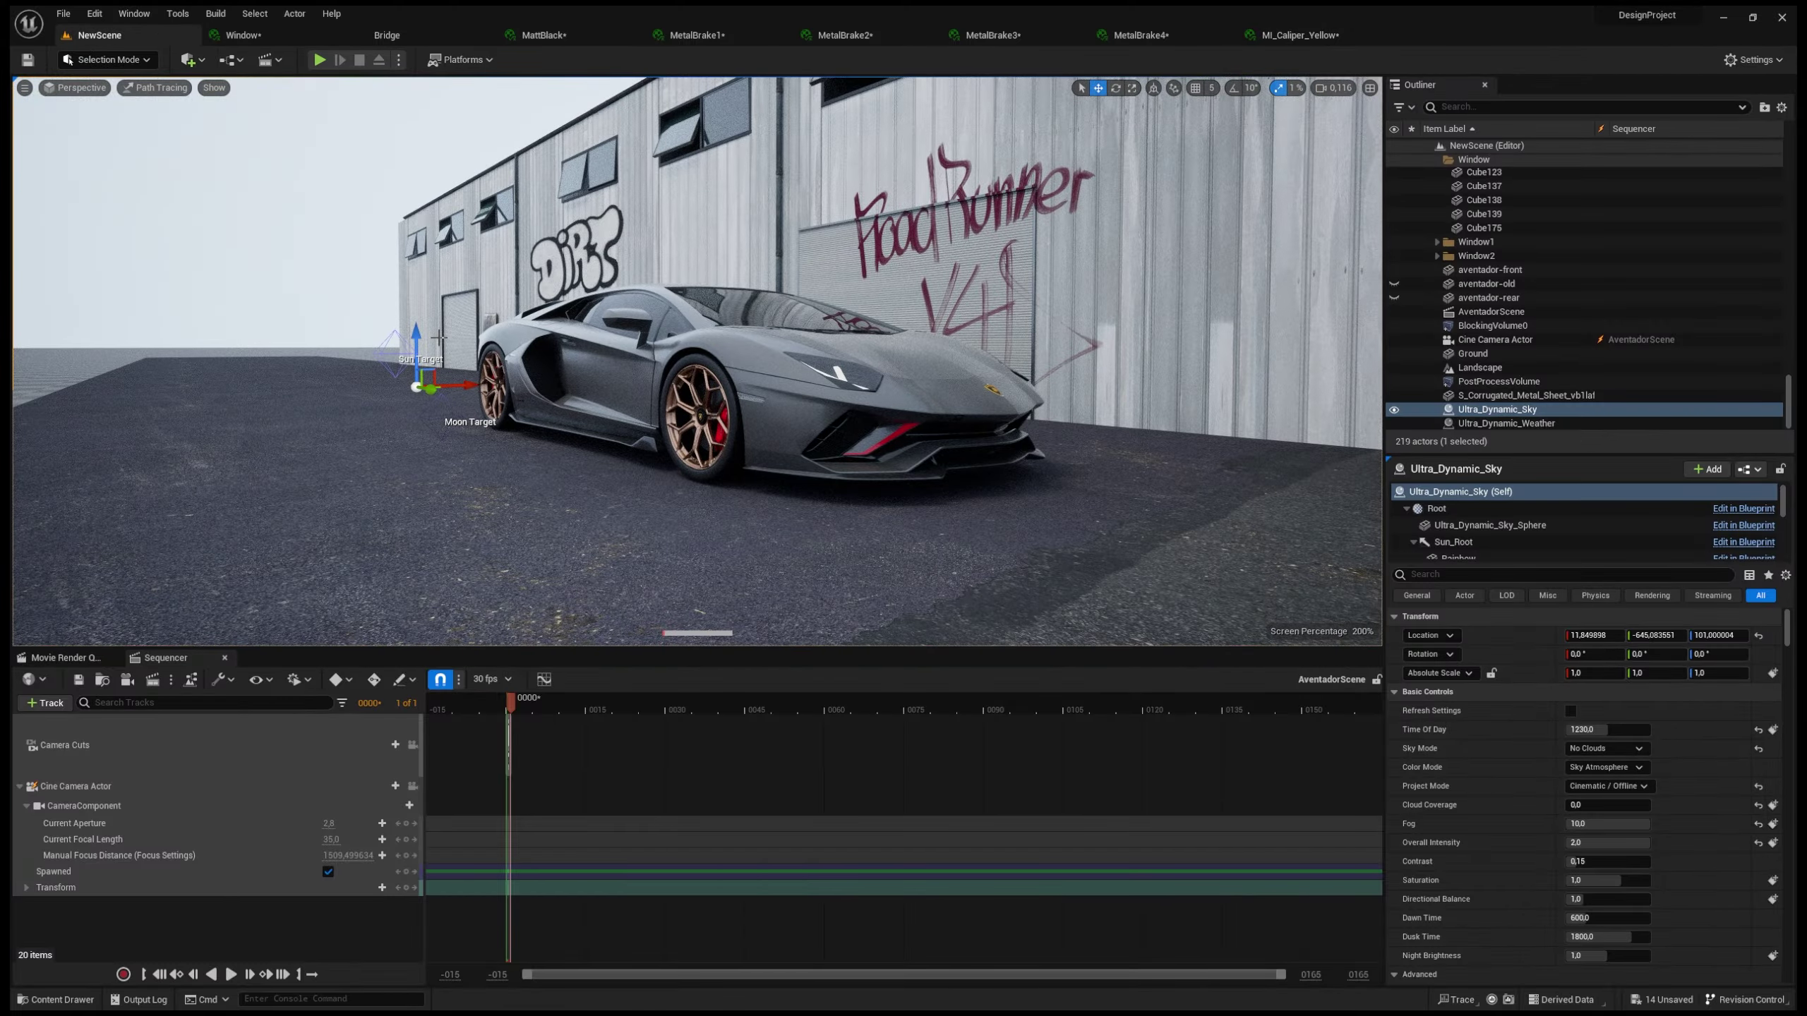
Step: Browse the Aventador assets folder and inspect the aventador-old model's materials
{"action": "key", "text": "ctrl+space"}
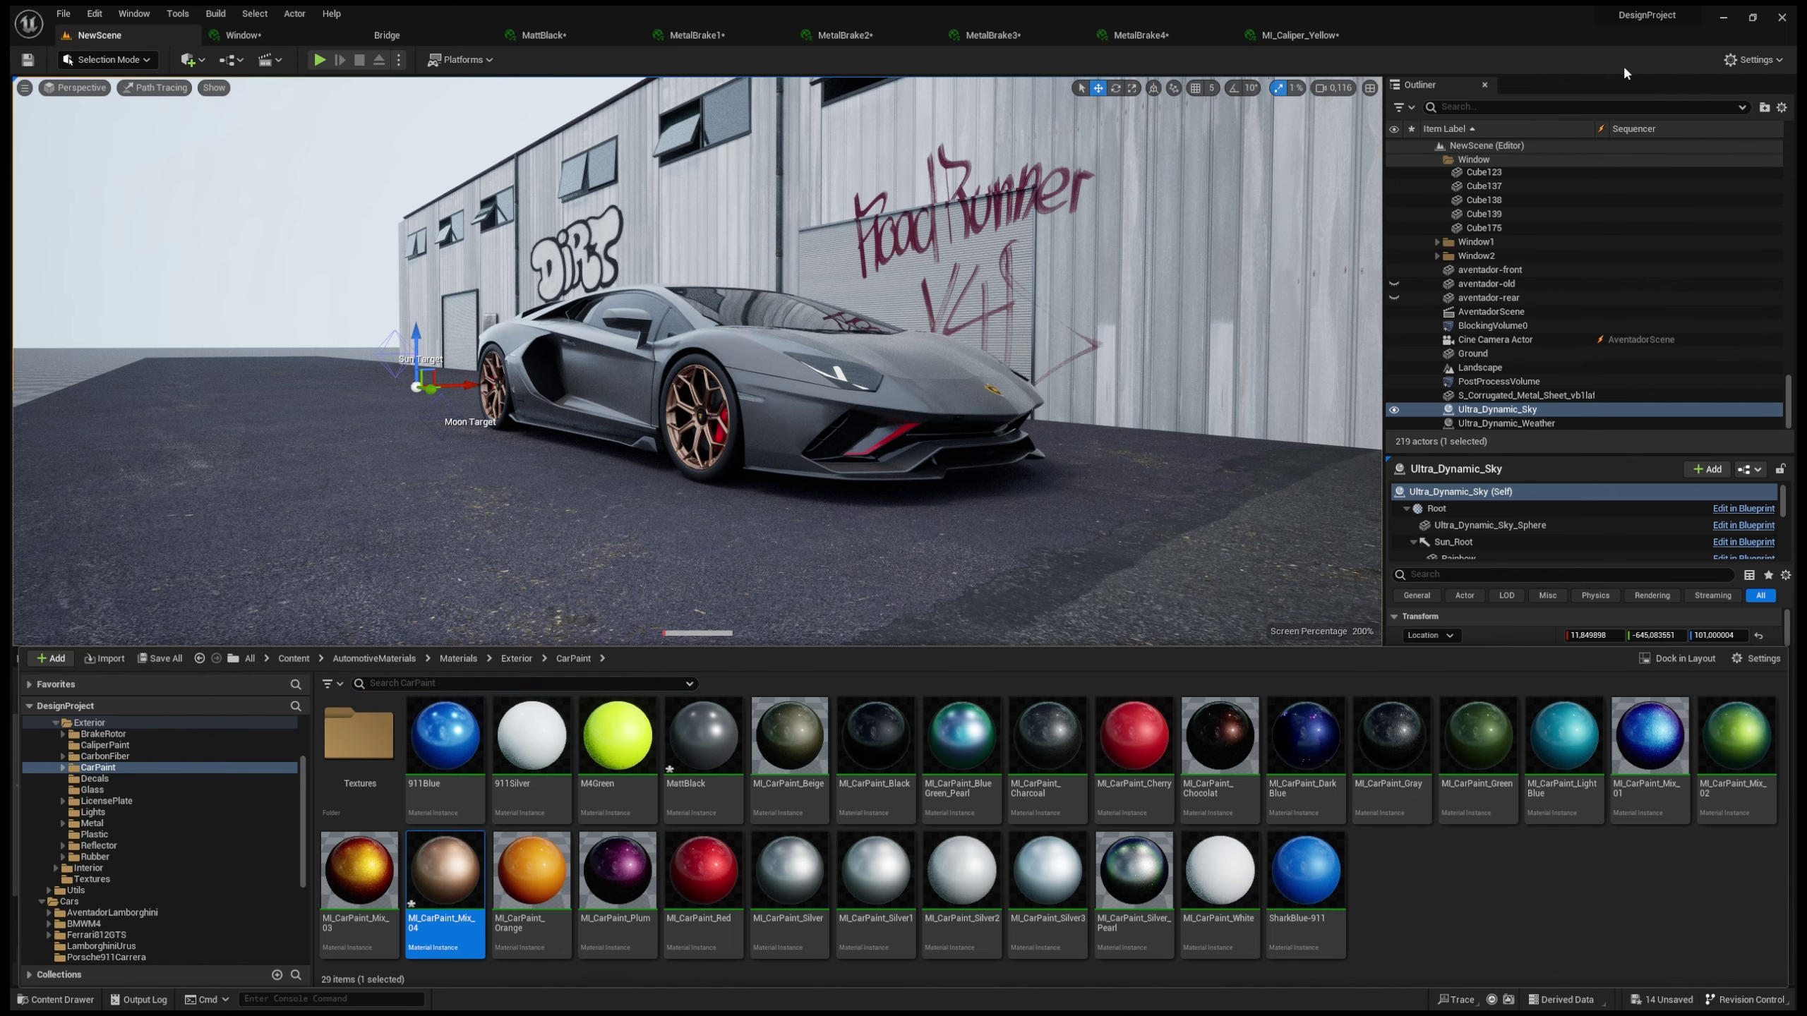
{"action": "left_click", "coordinate": [112, 913]}
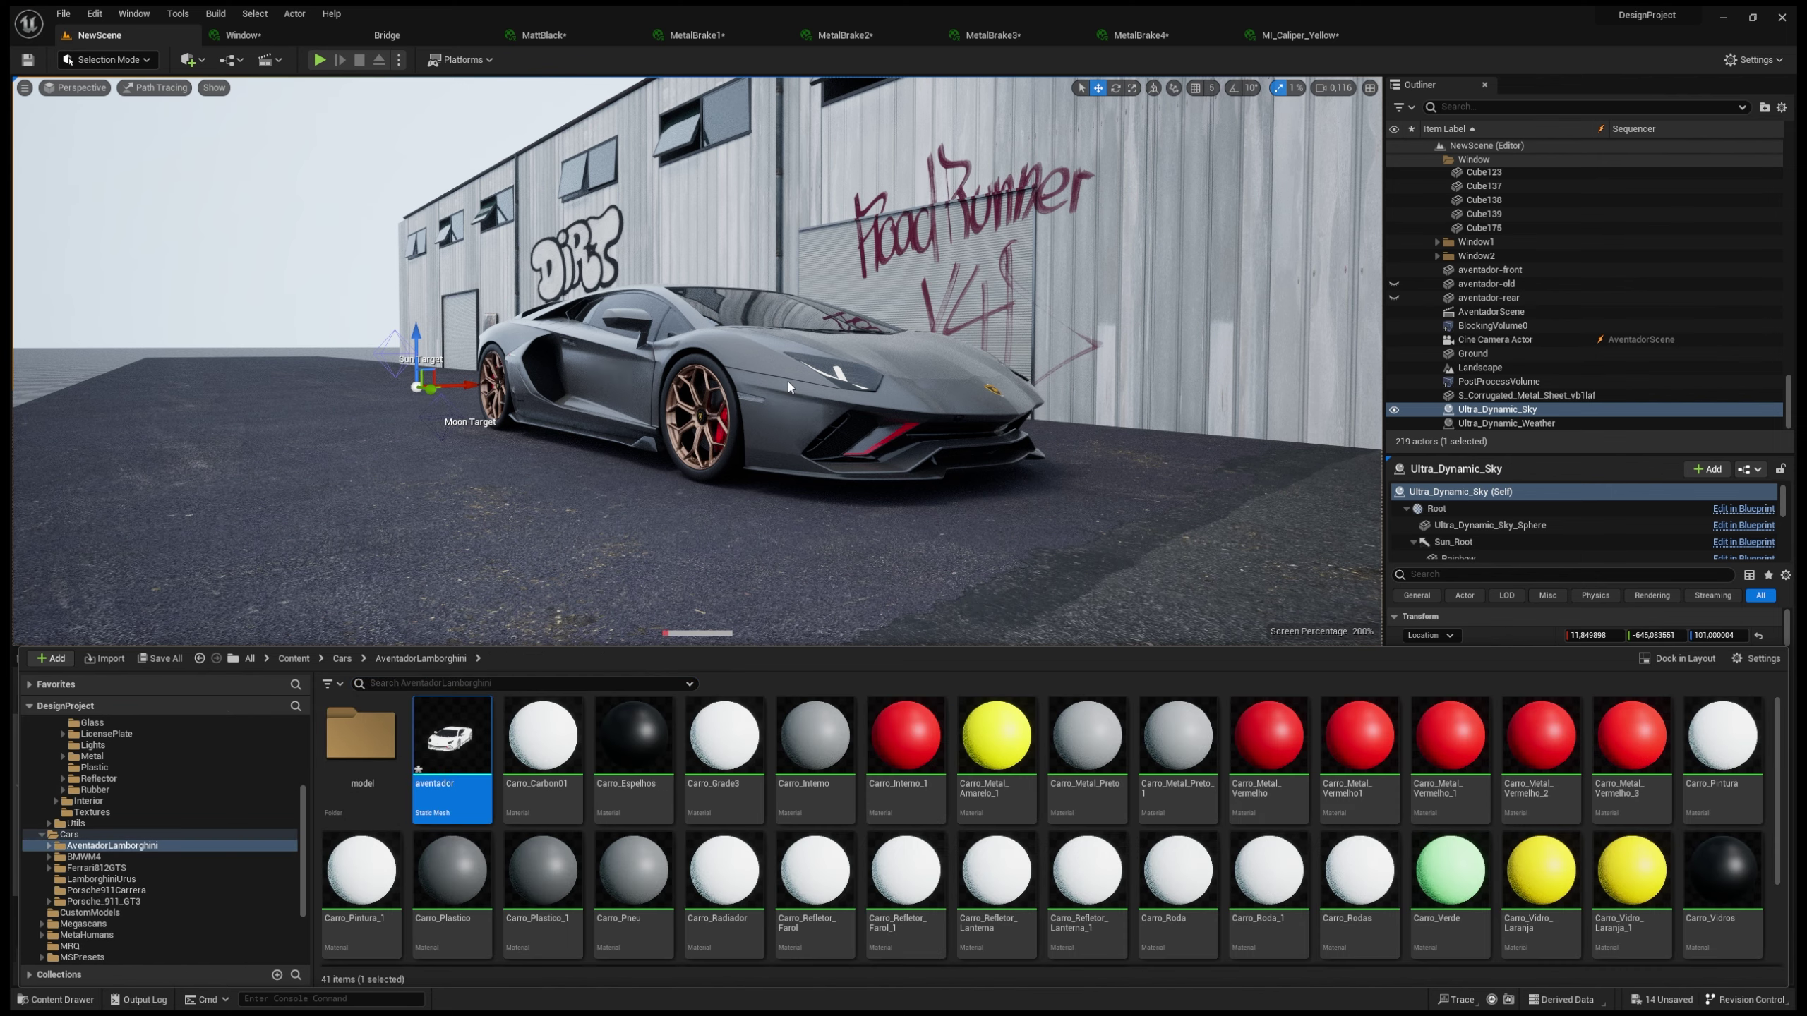
{"action": "left_click", "coordinate": [720, 540]}
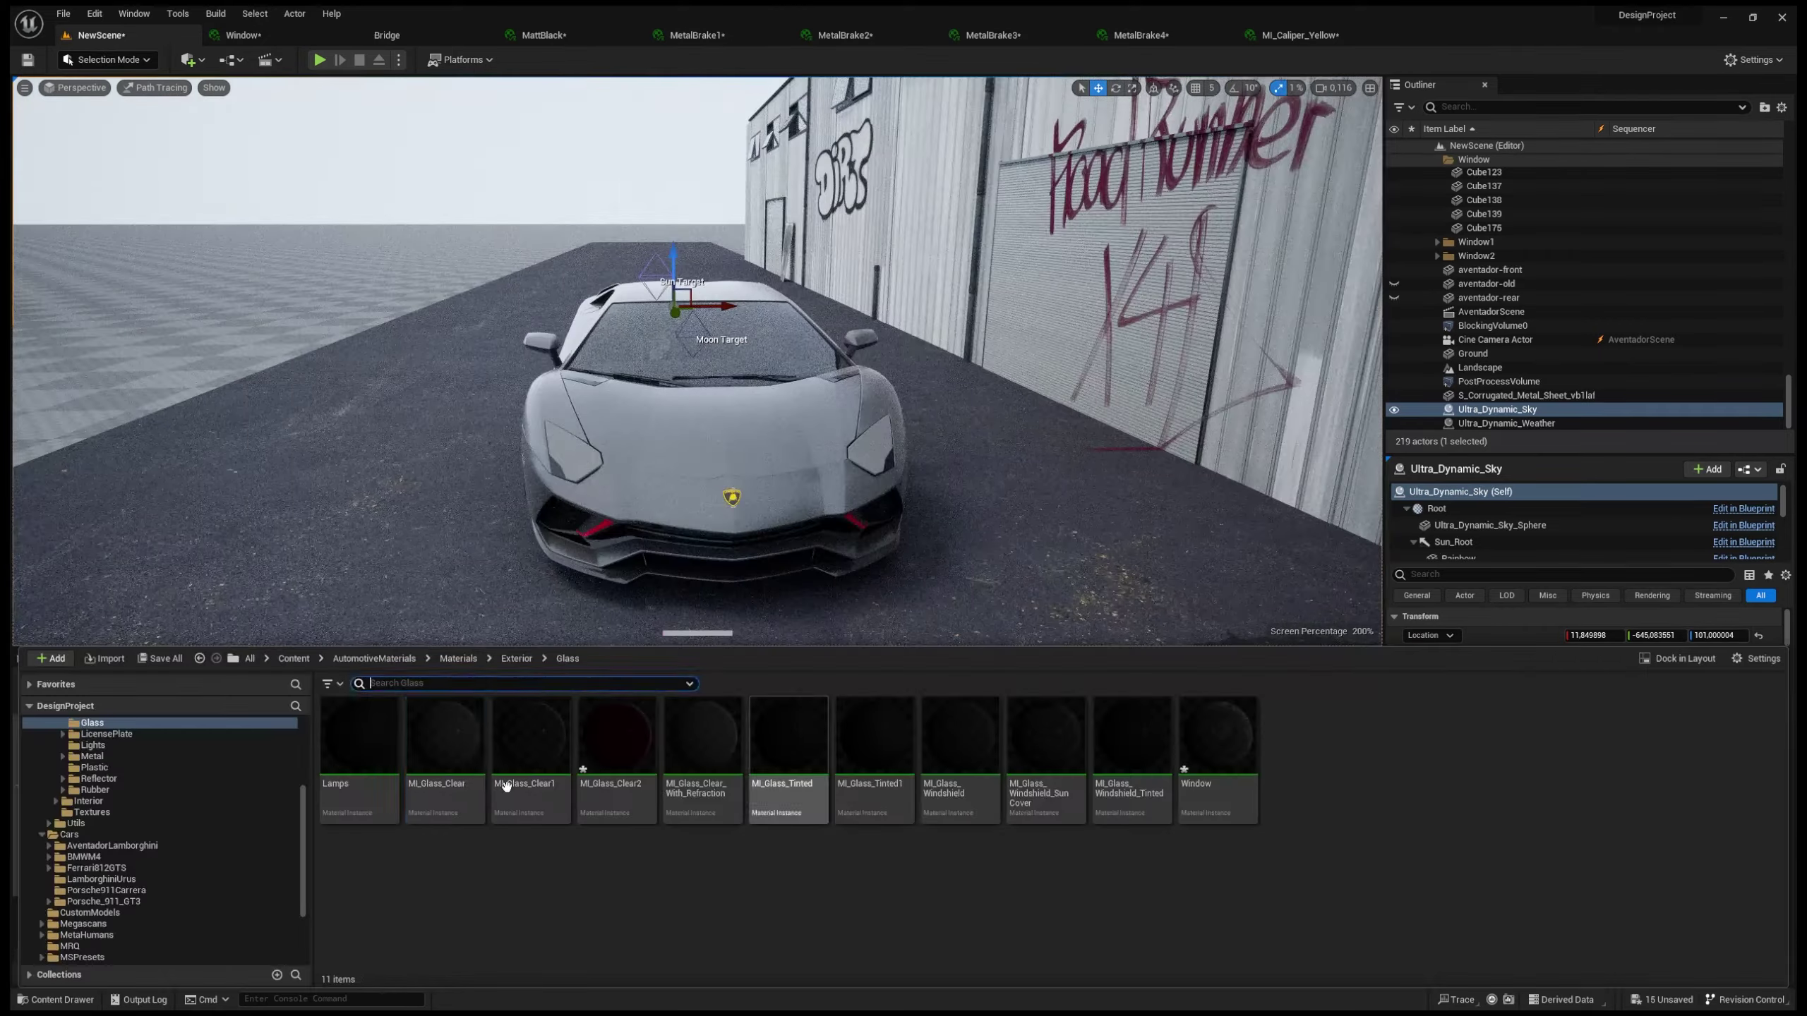
{"action": "key", "text": "ctrl+space"}
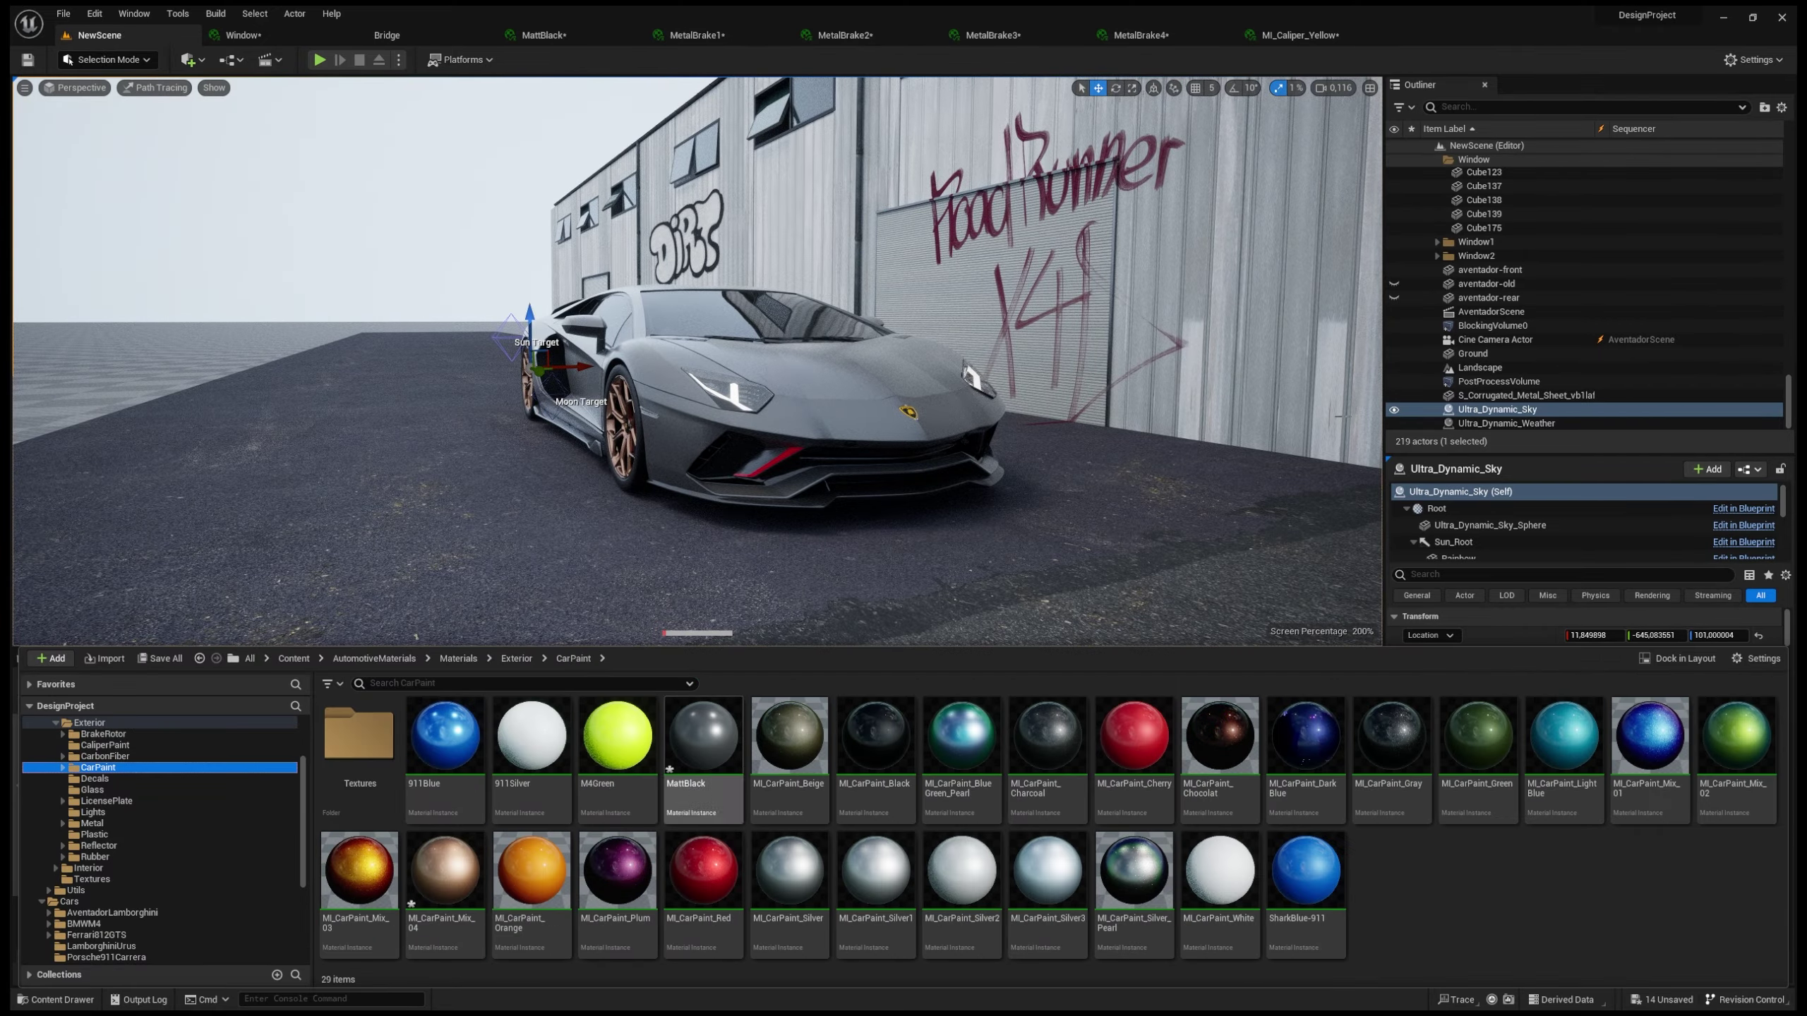
{"action": "left_click", "coordinate": [1532, 299]}
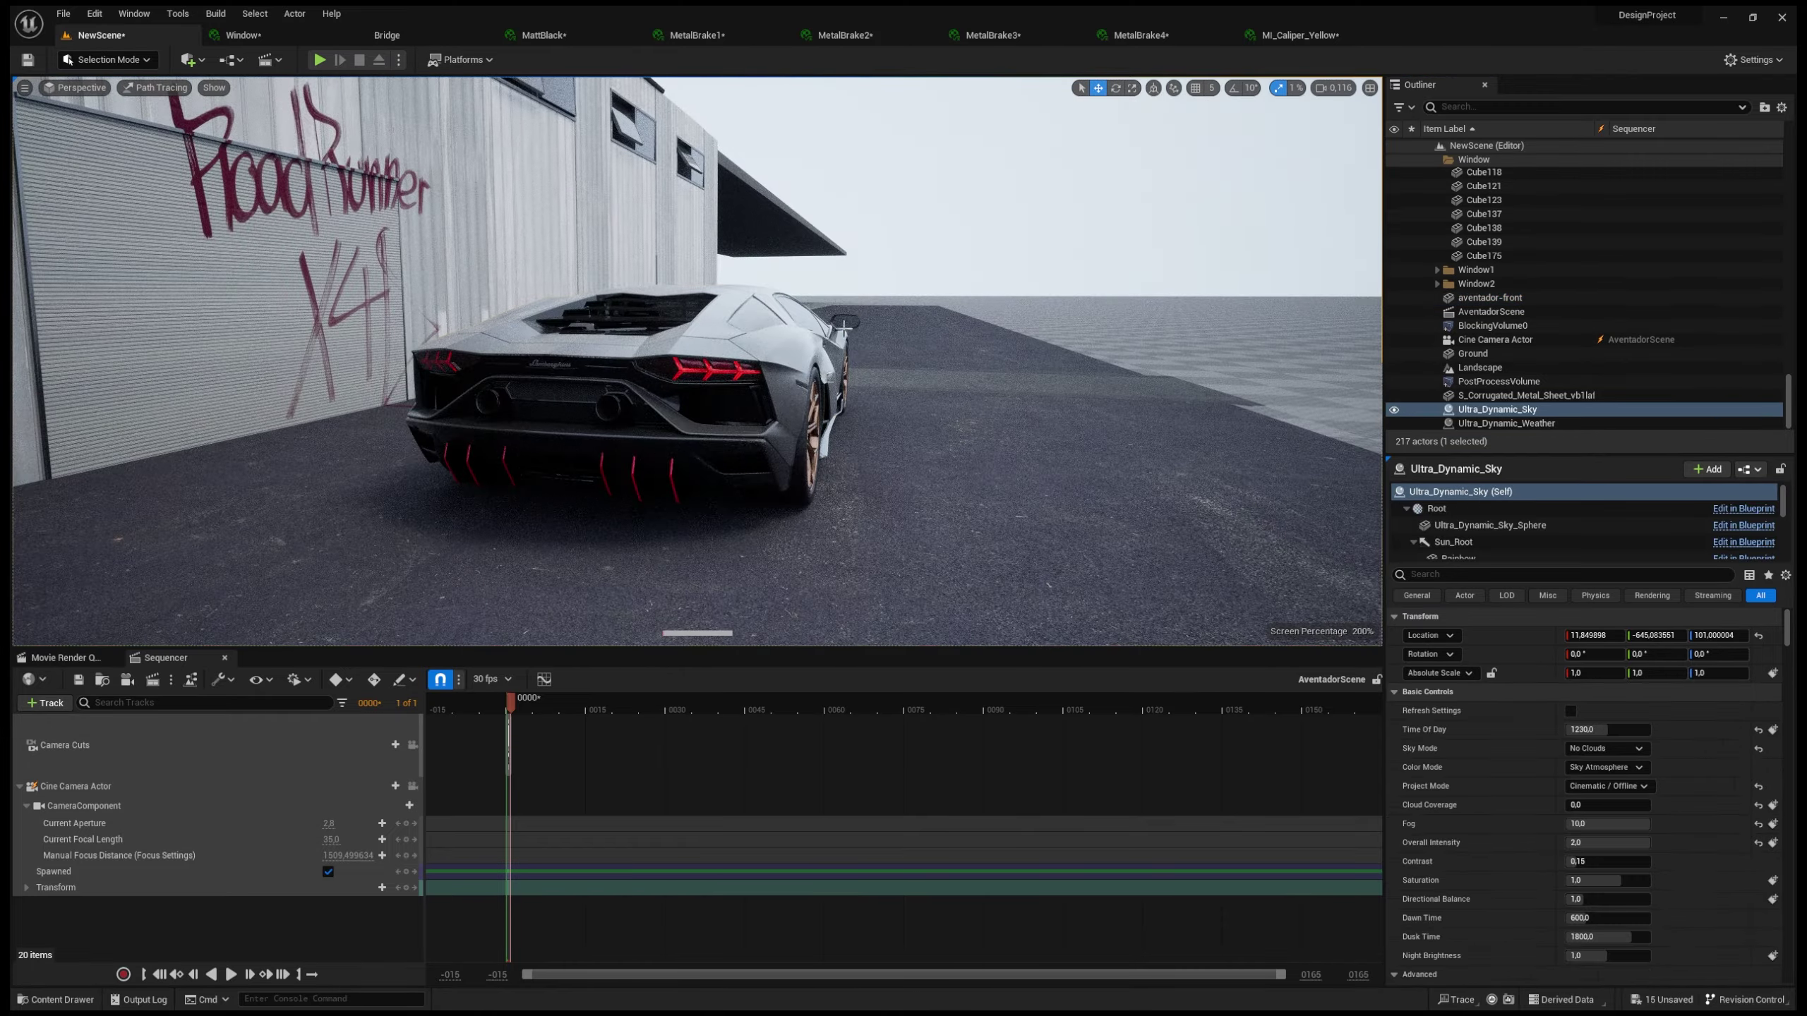
{"action": "key", "text": "ctrl+space"}
{"action": "key", "text": "ctrl+space"}
{"action": "key", "text": "ctrl+space"}
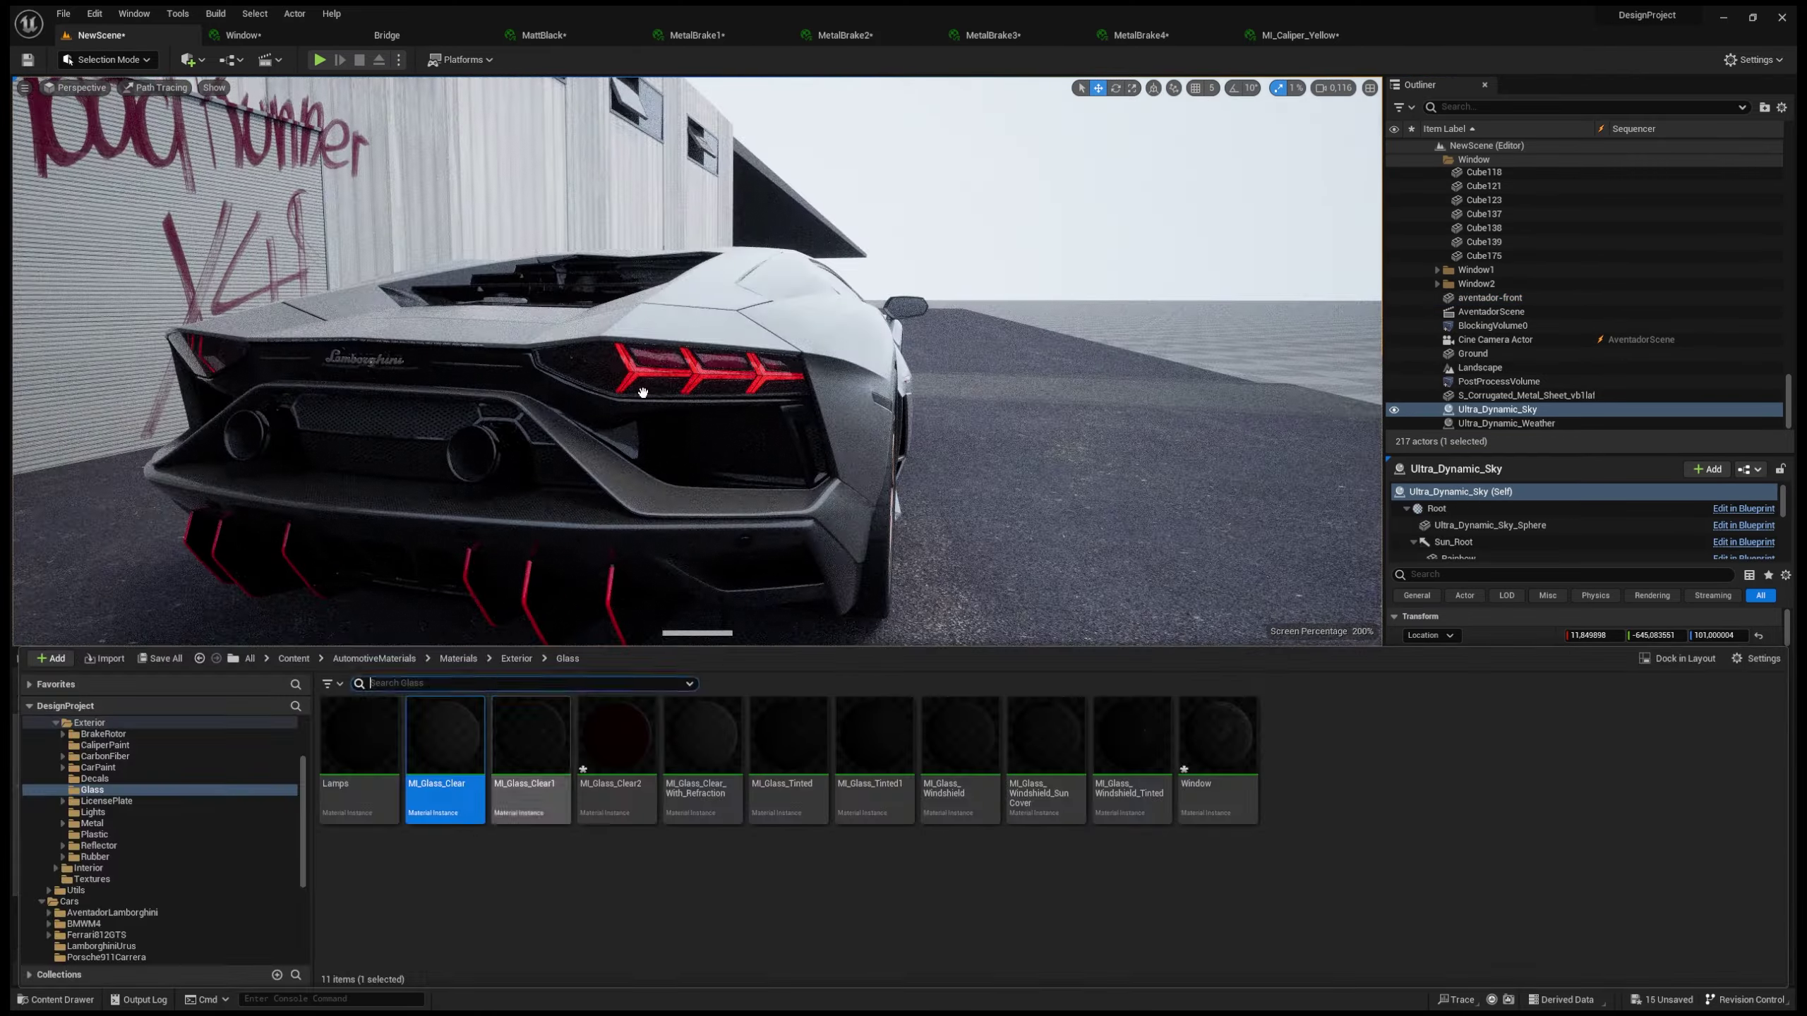
{"action": "key", "text": "ctrl+space"}
{"action": "key", "text": "ctrl+space"}
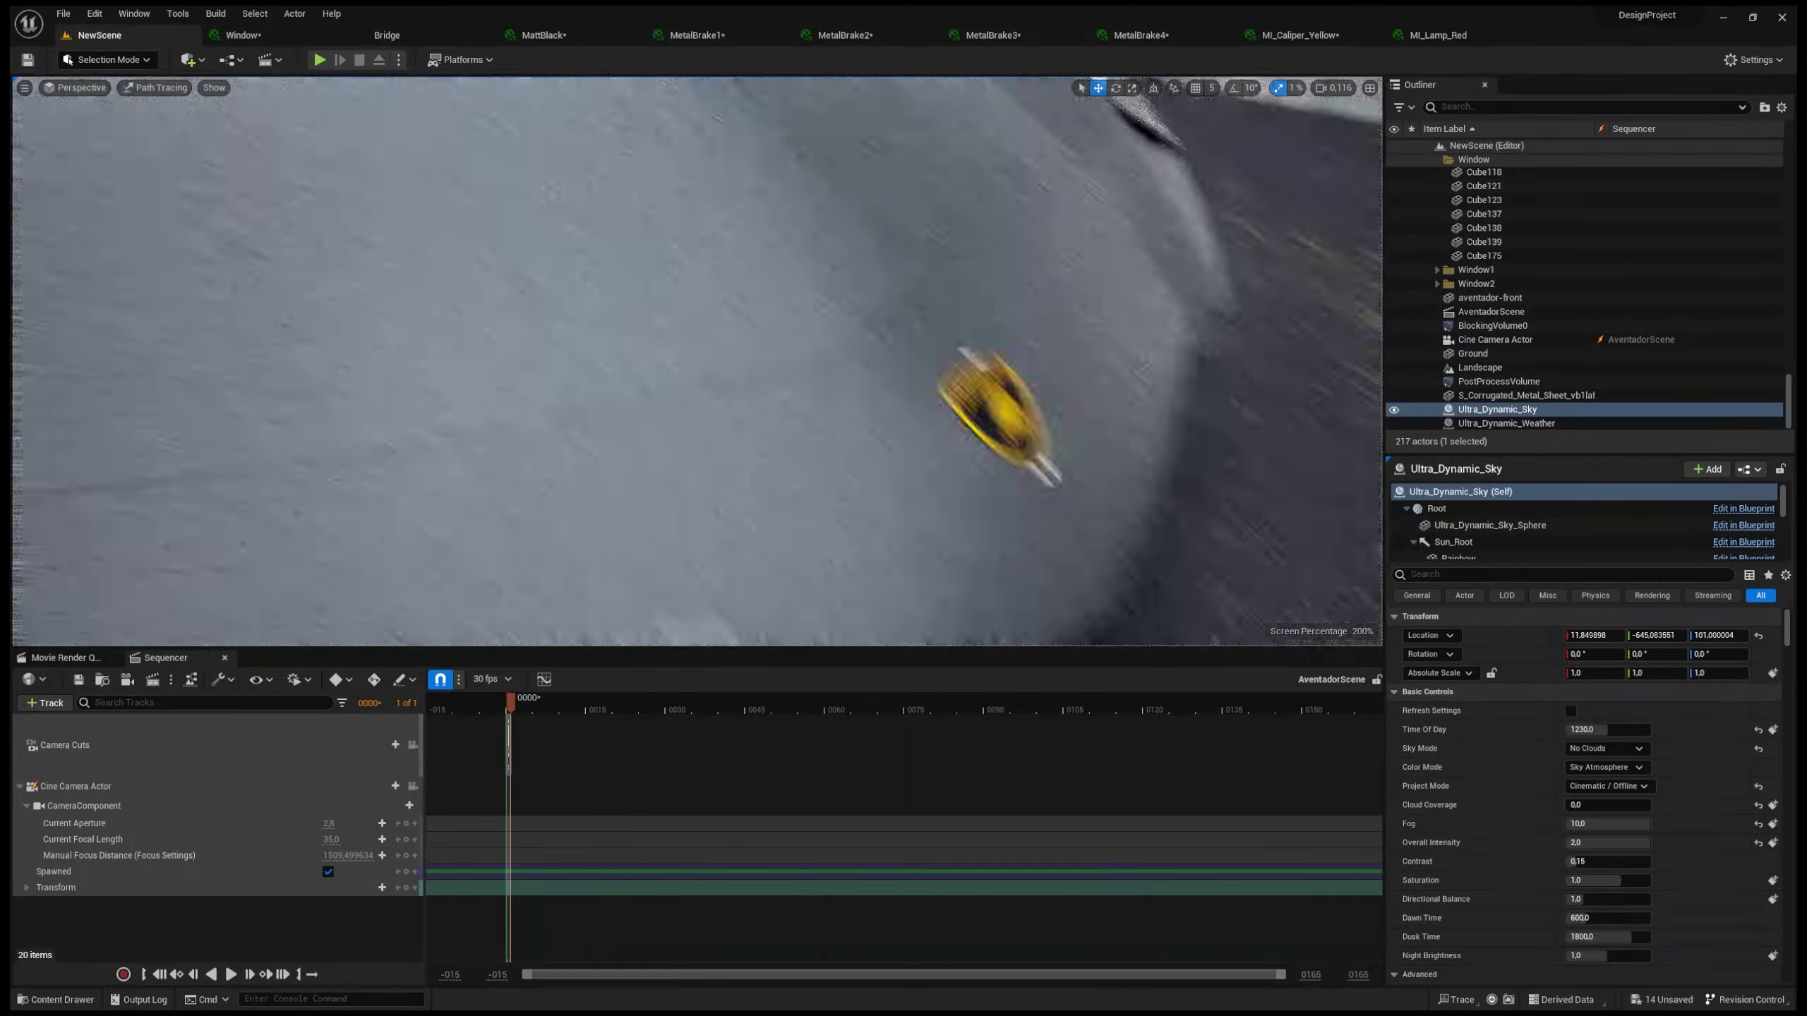
Step: Apply dirty gold metal to the hood badge and duplicate MI_Metal_Gold_Dirty
{"action": "left_click", "coordinate": [1244, 369]}
{"action": "key", "text": "ctrl+space"}
{"action": "left_click_drag", "start_coordinate": [788, 737], "coordinate": [854, 351]}
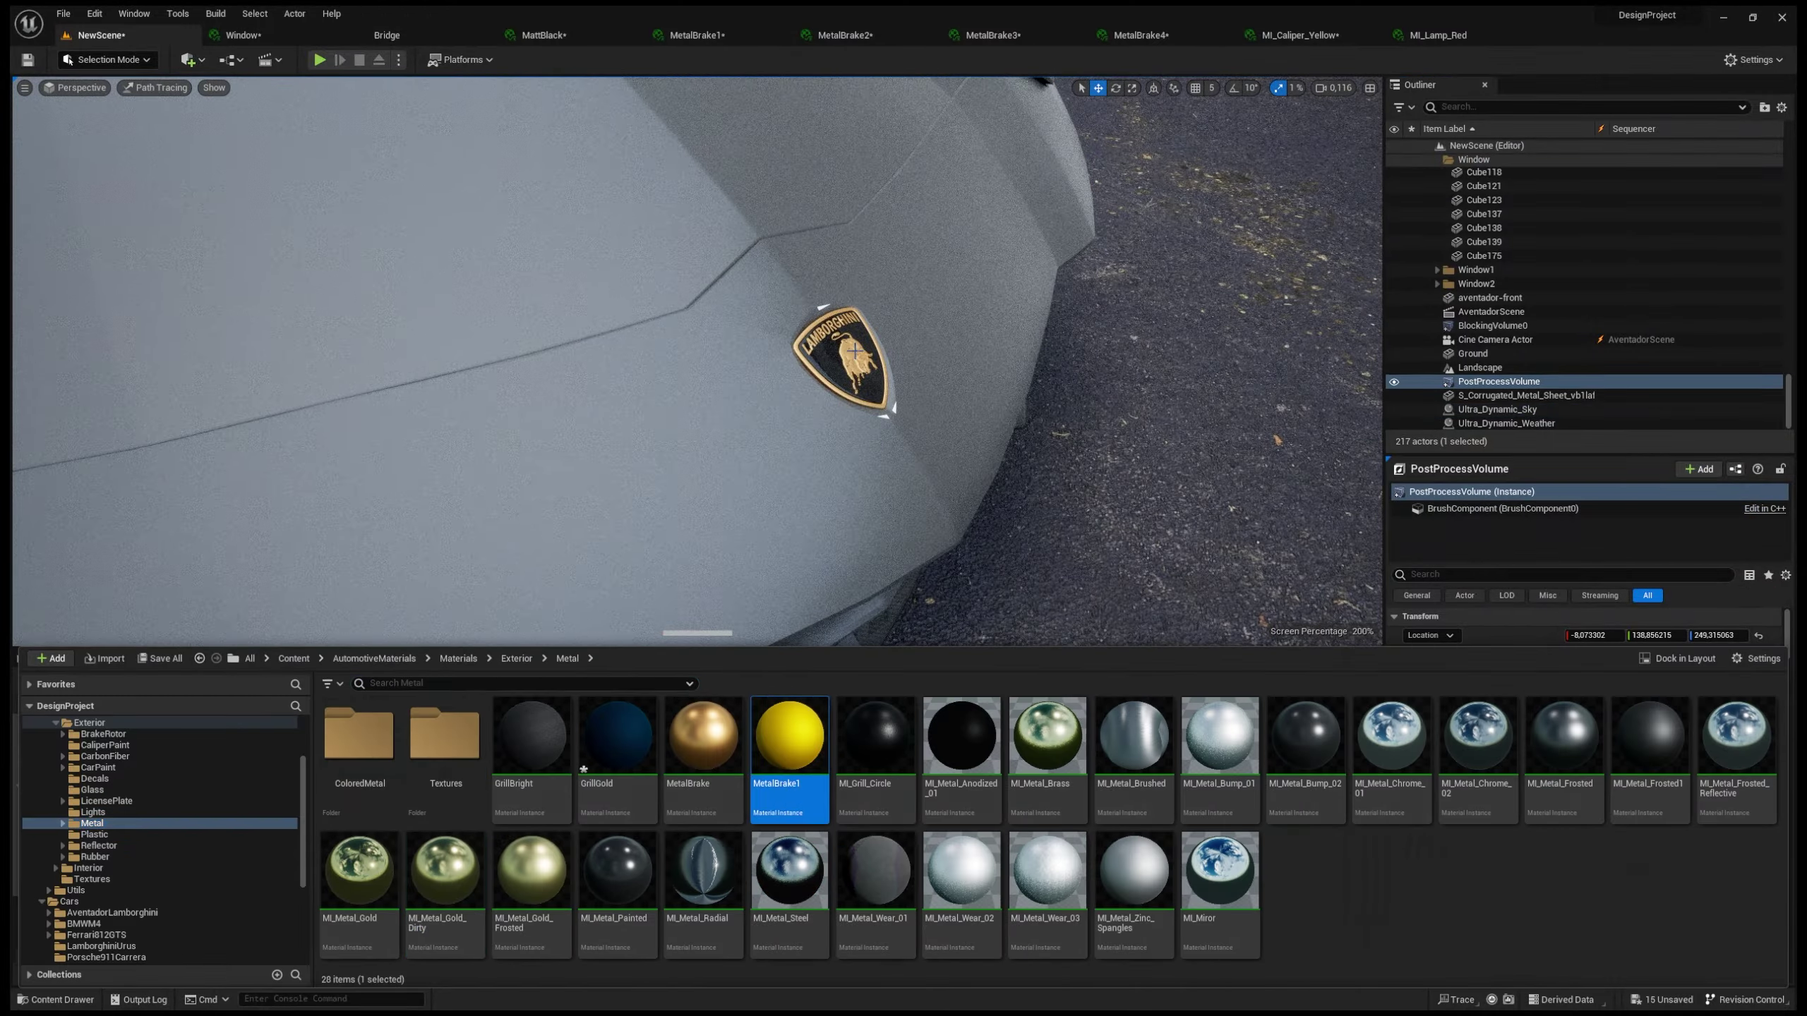
{"action": "left_click", "coordinate": [461, 880]}
{"action": "key", "text": "ctrl+d"}
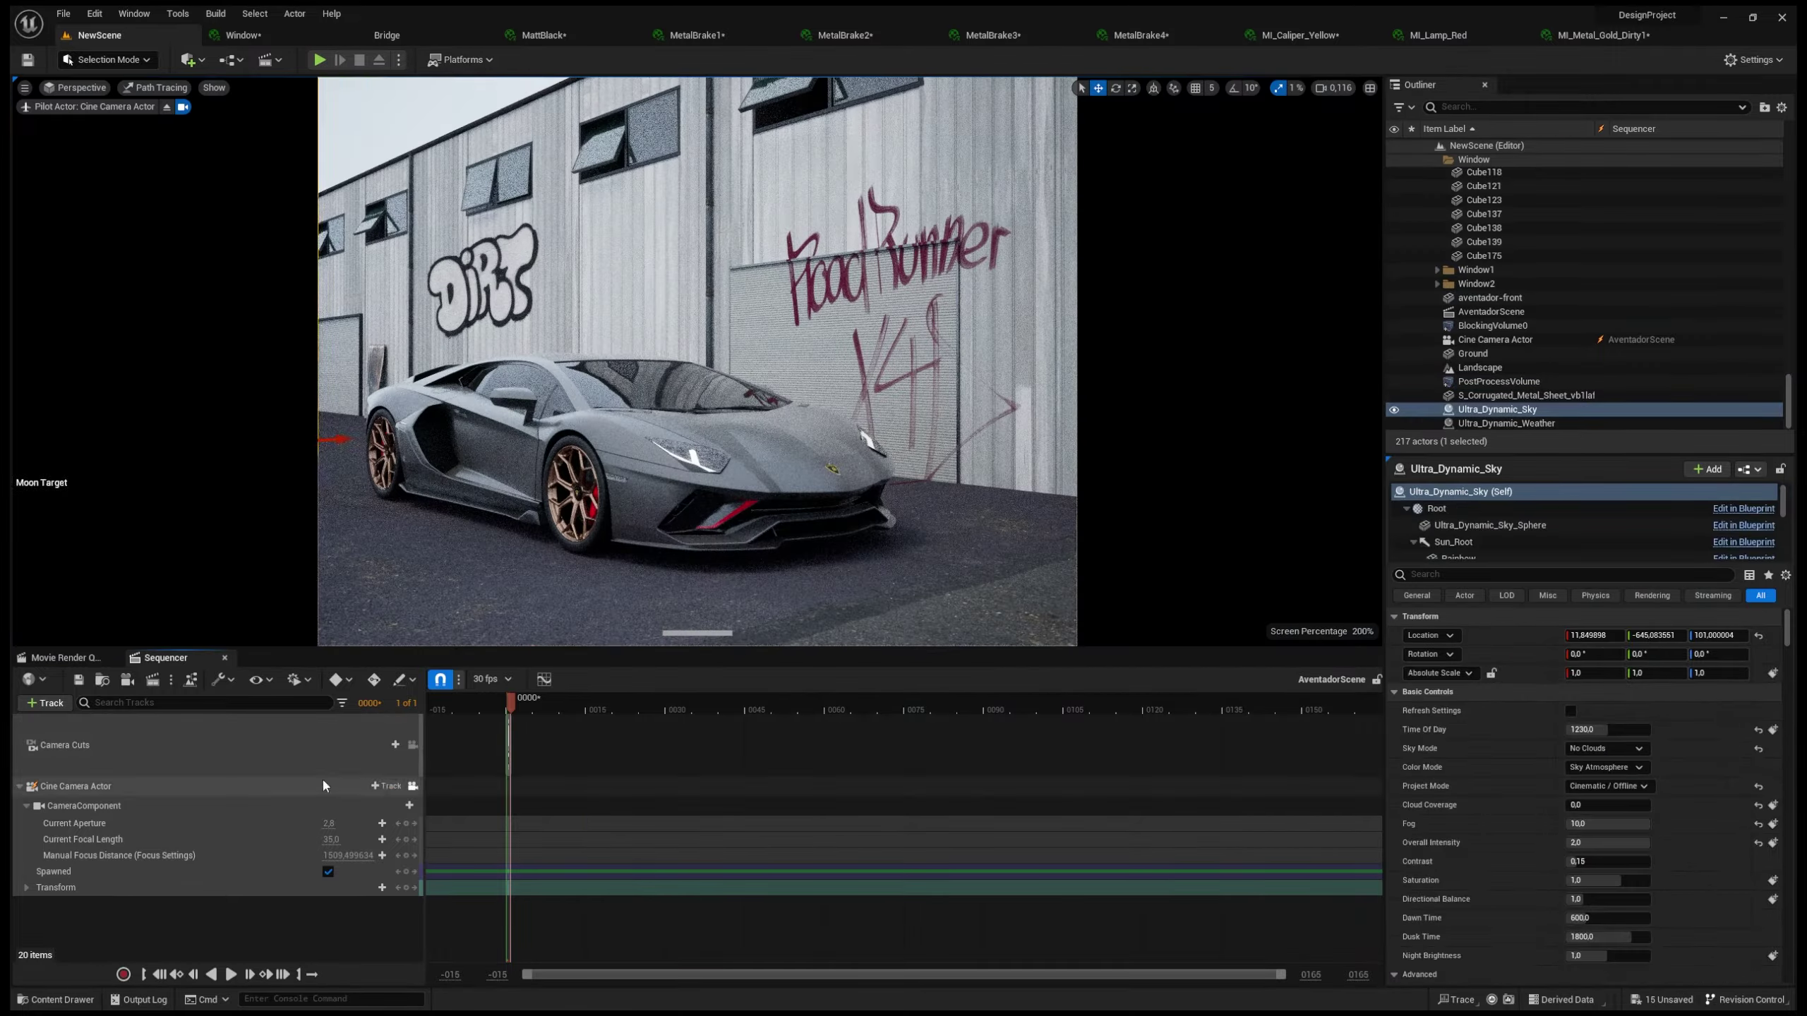
Step: Make the Cine Camera Actor track the Aventador and switch it to a smaller filmback
{"action": "left_click", "coordinate": [324, 783]}
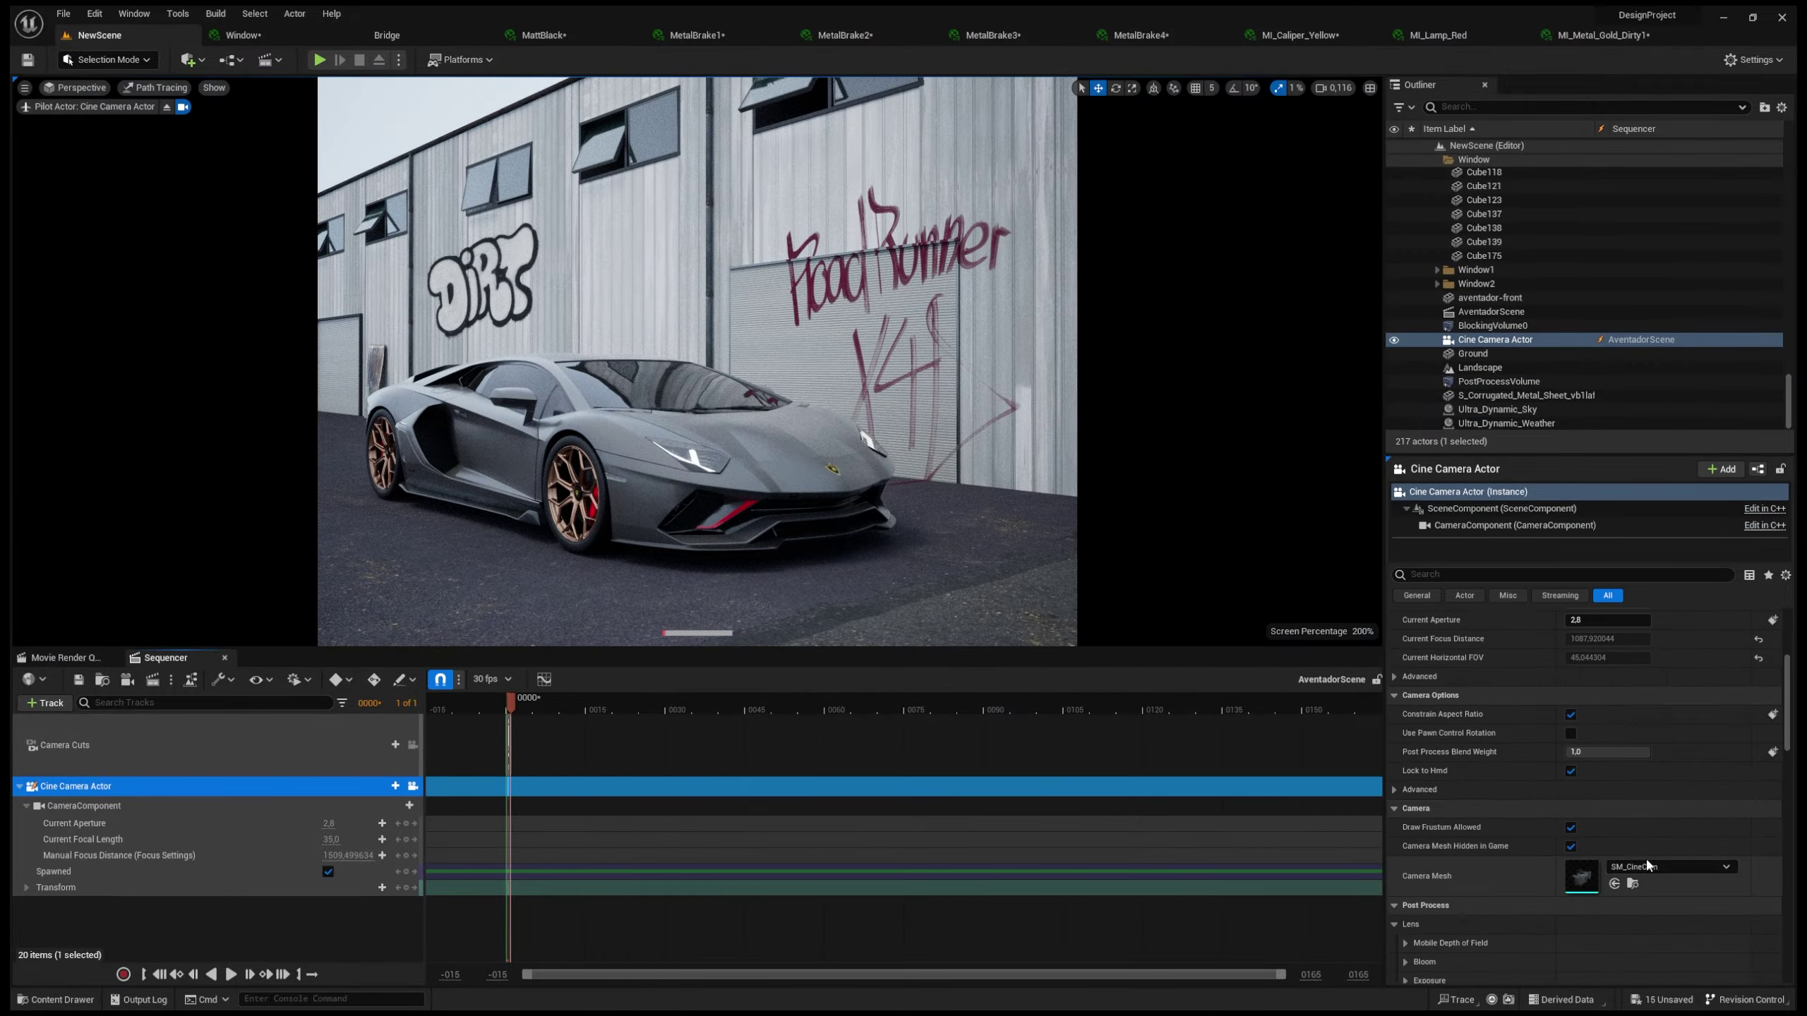
{"action": "left_click", "coordinate": [1530, 297]}
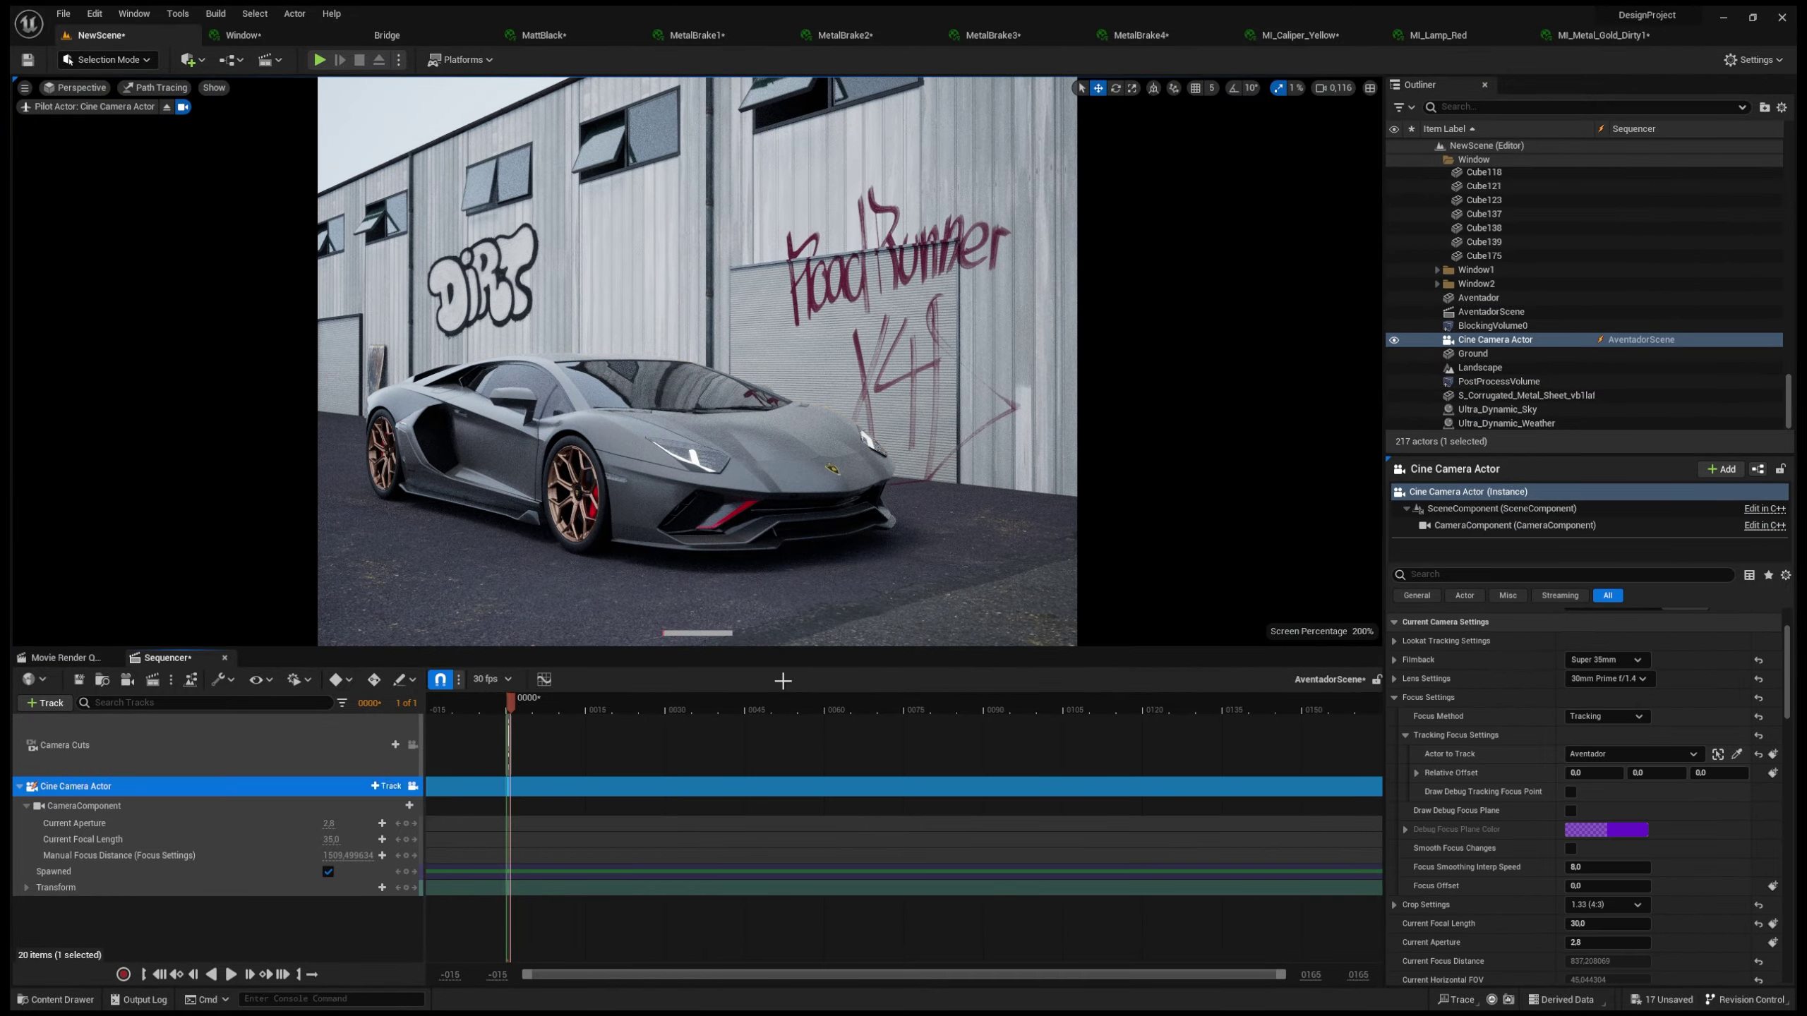
{"action": "left_click", "coordinate": [1605, 660]}
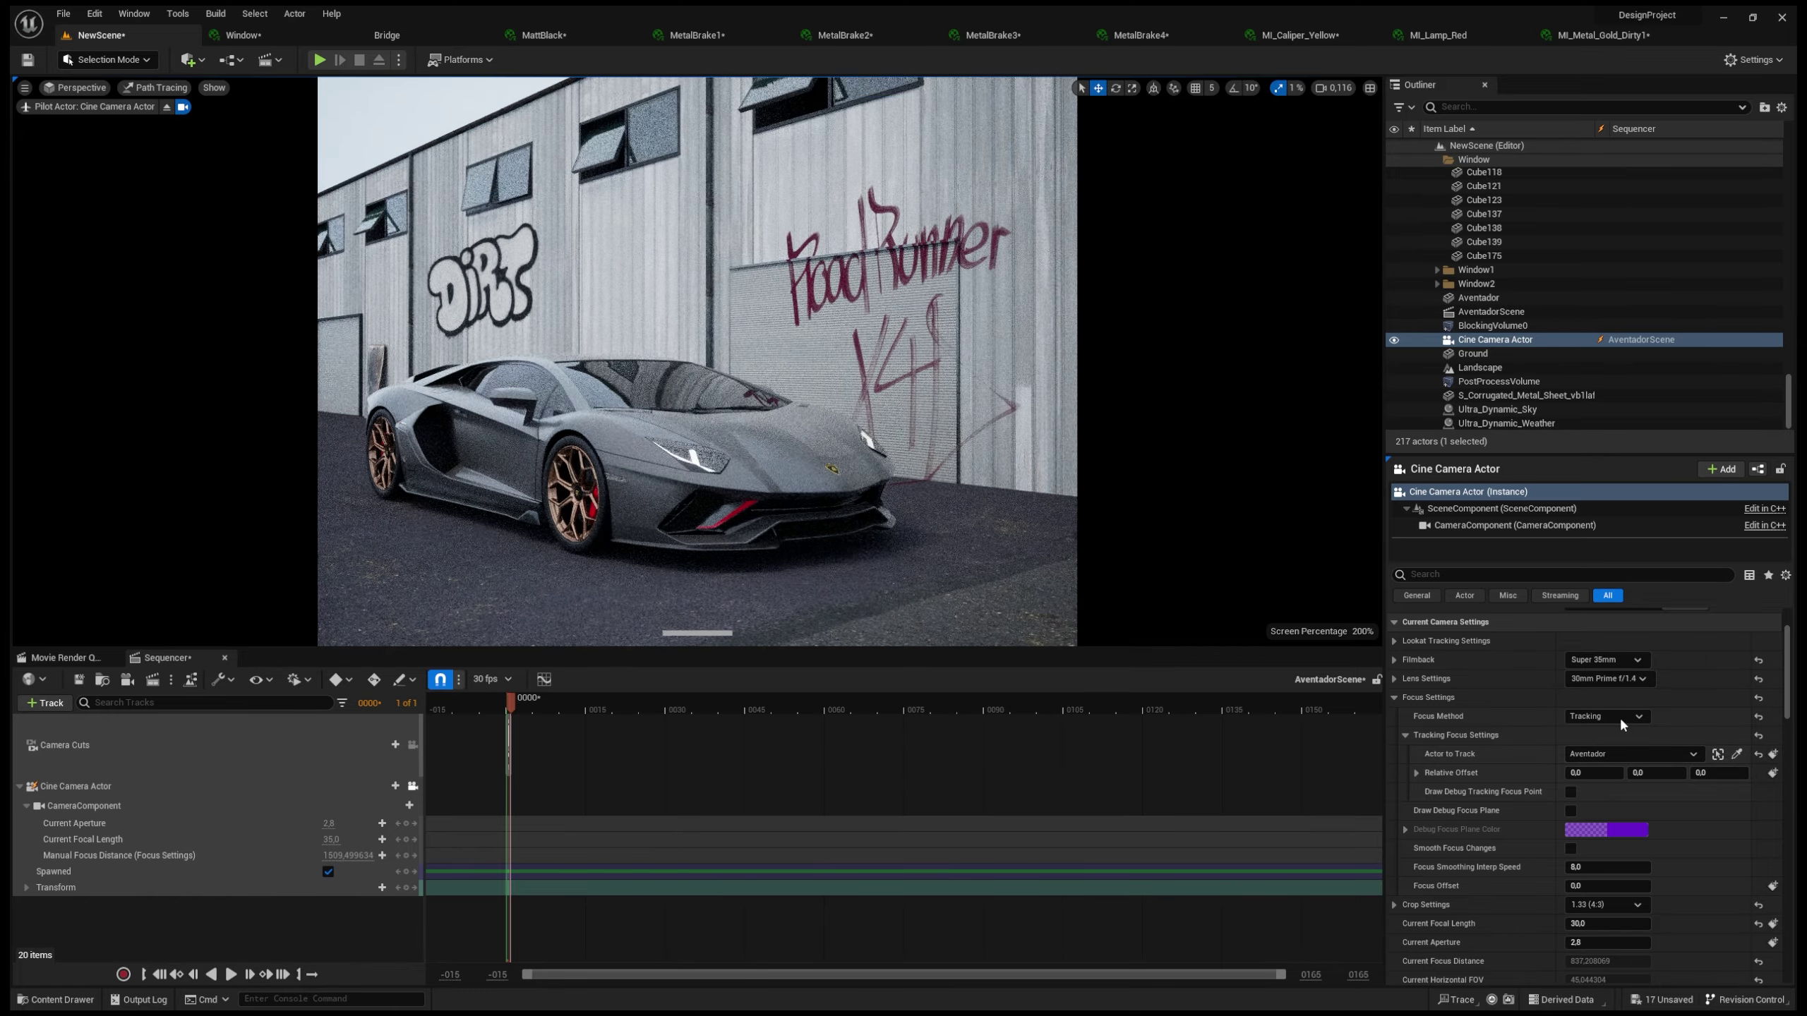
{"action": "left_click", "coordinate": [1611, 737]}
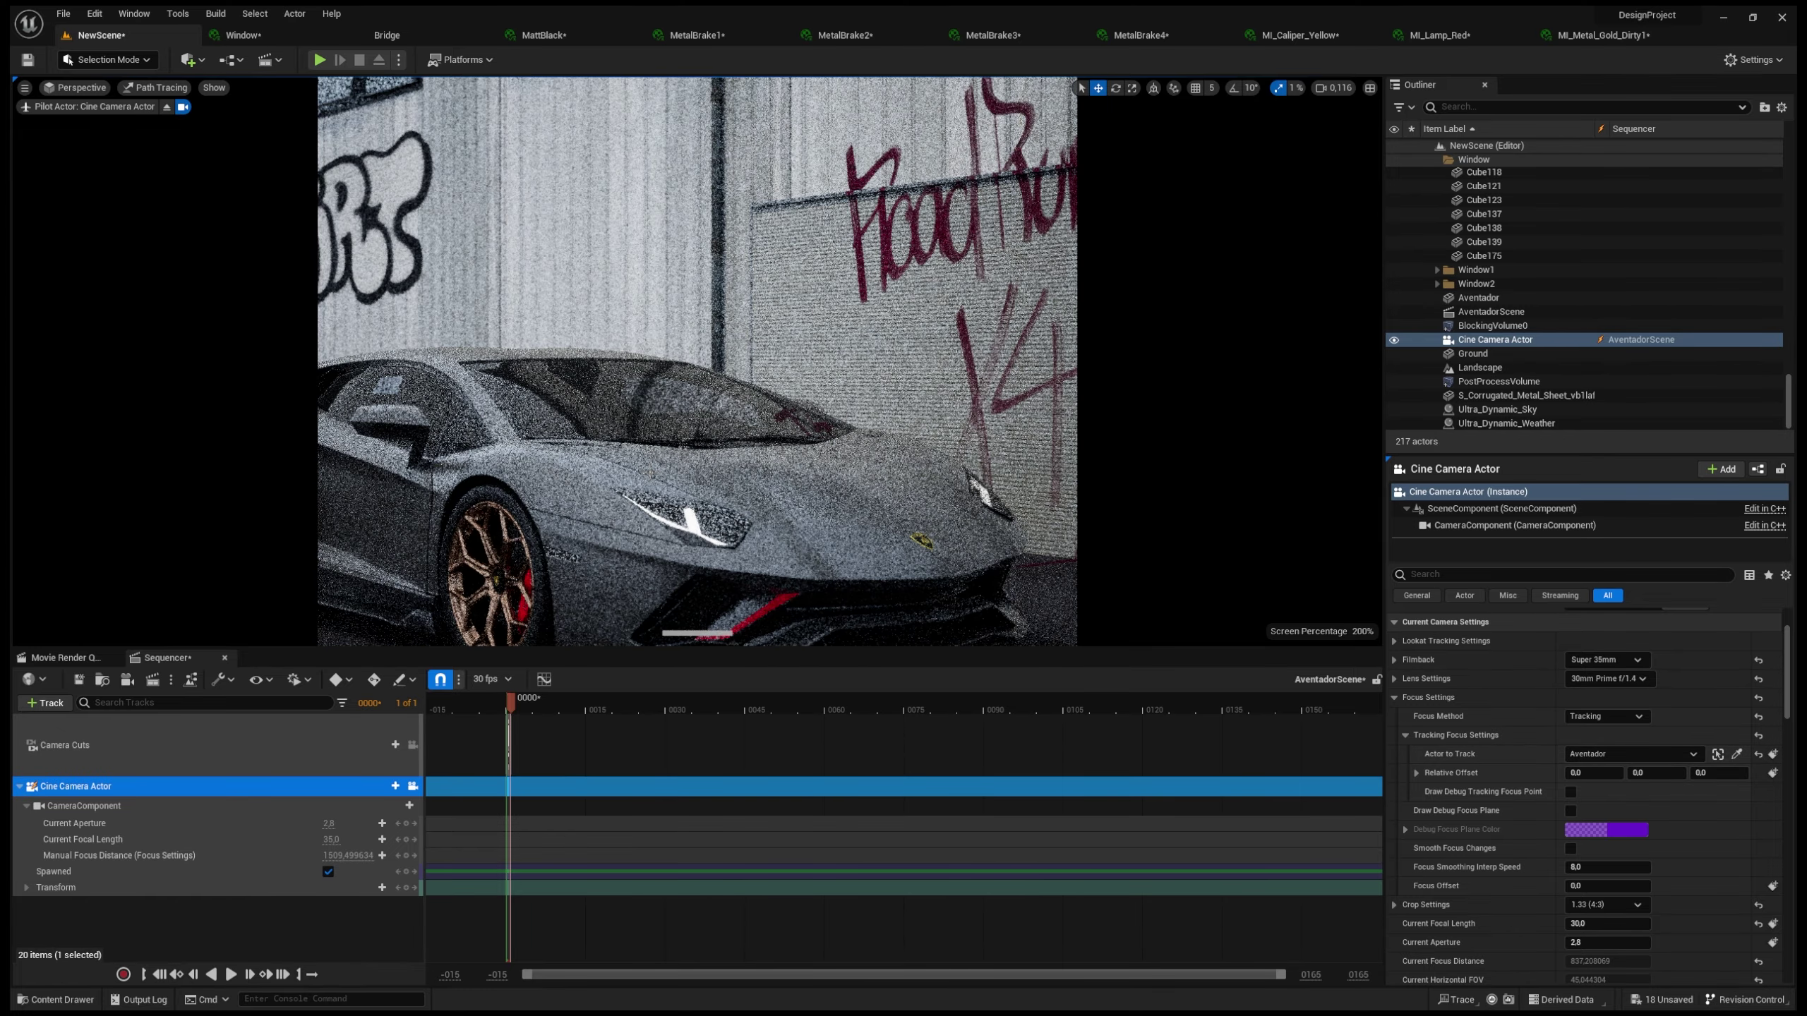
{"action": "left_click", "coordinate": [1498, 381]}
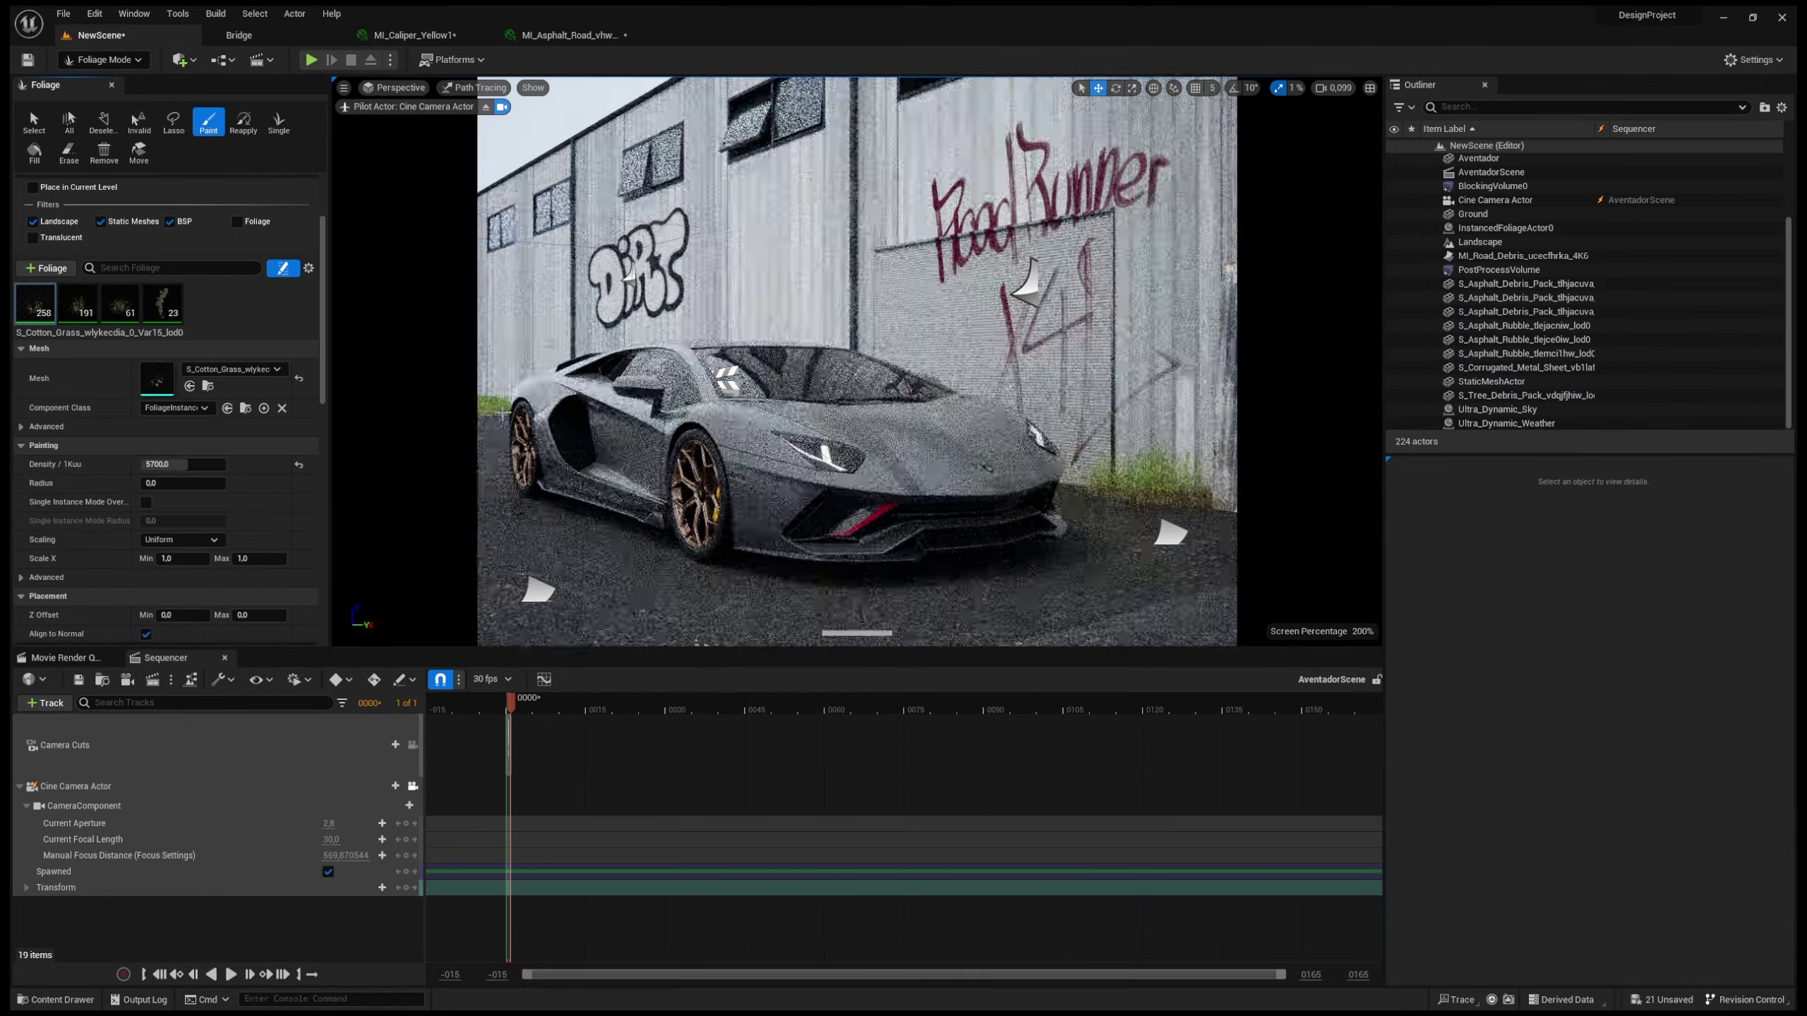
Step: Erase a few stray grass tufts, save the level, and return to lit foliage painting
{"action": "left_click", "coordinate": [502, 416]}
{"action": "key", "text": "ctrl+s"}
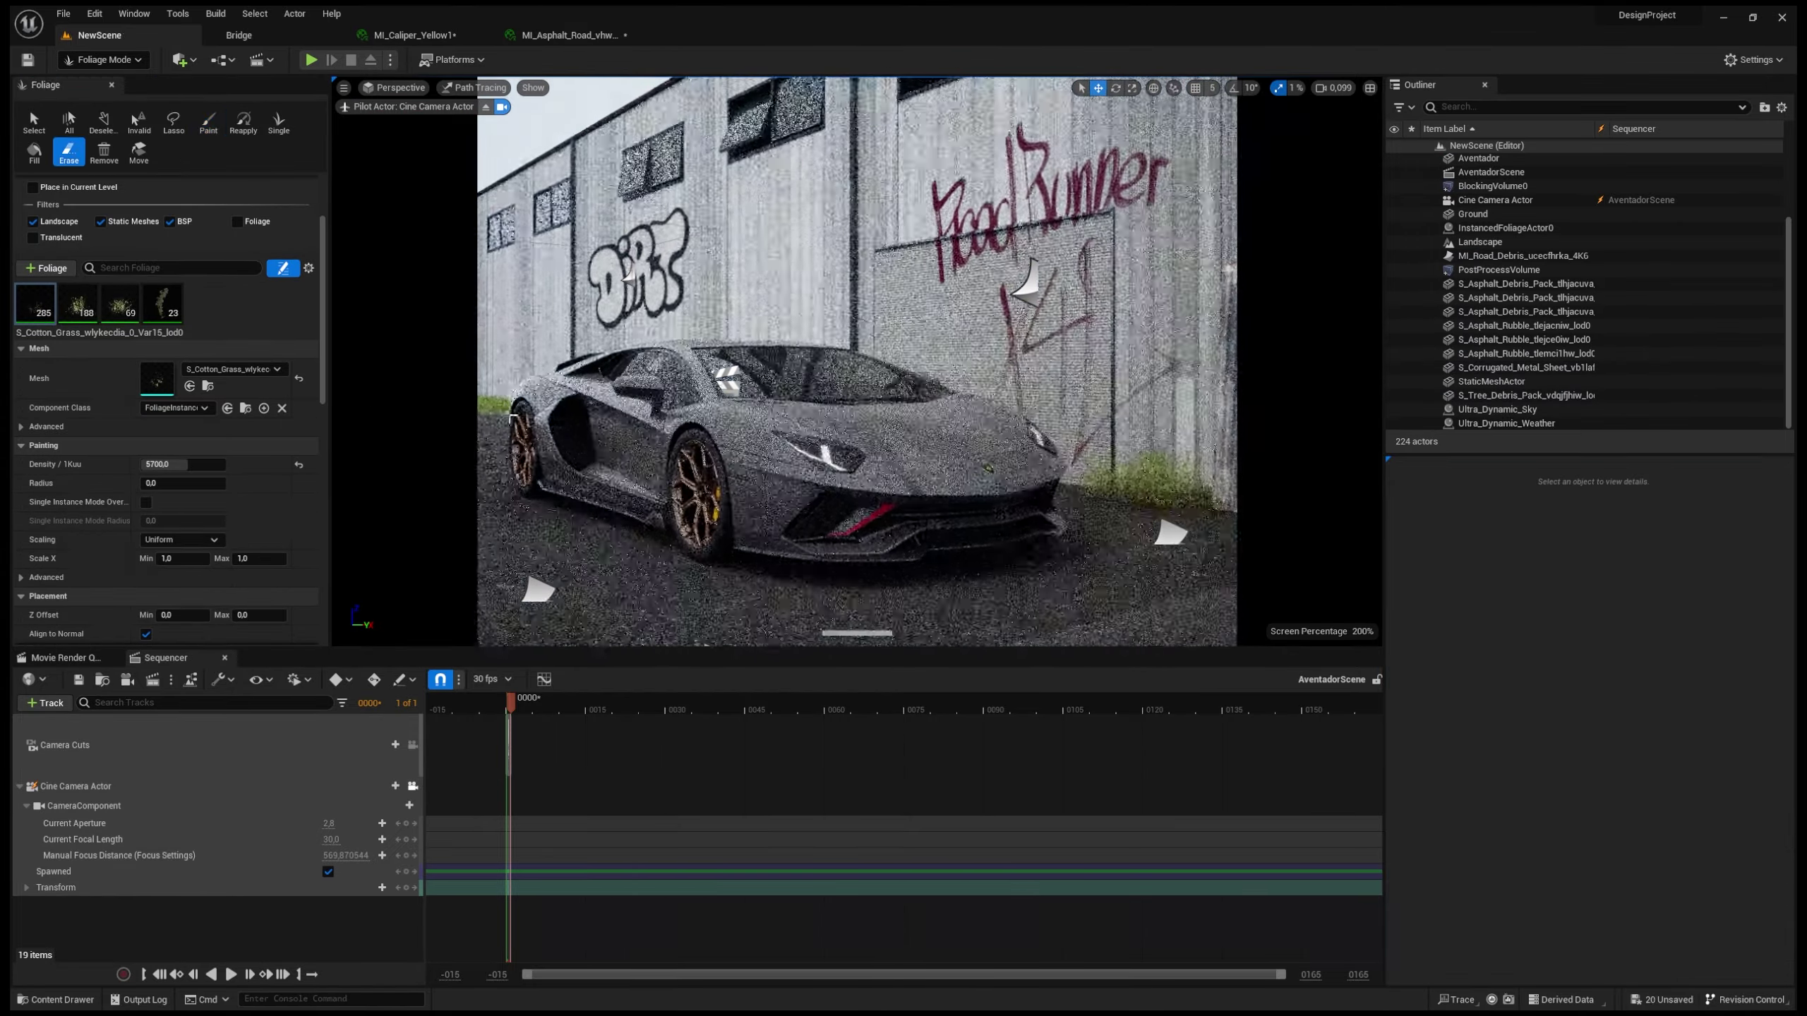
{"action": "key", "text": "shift+1"}
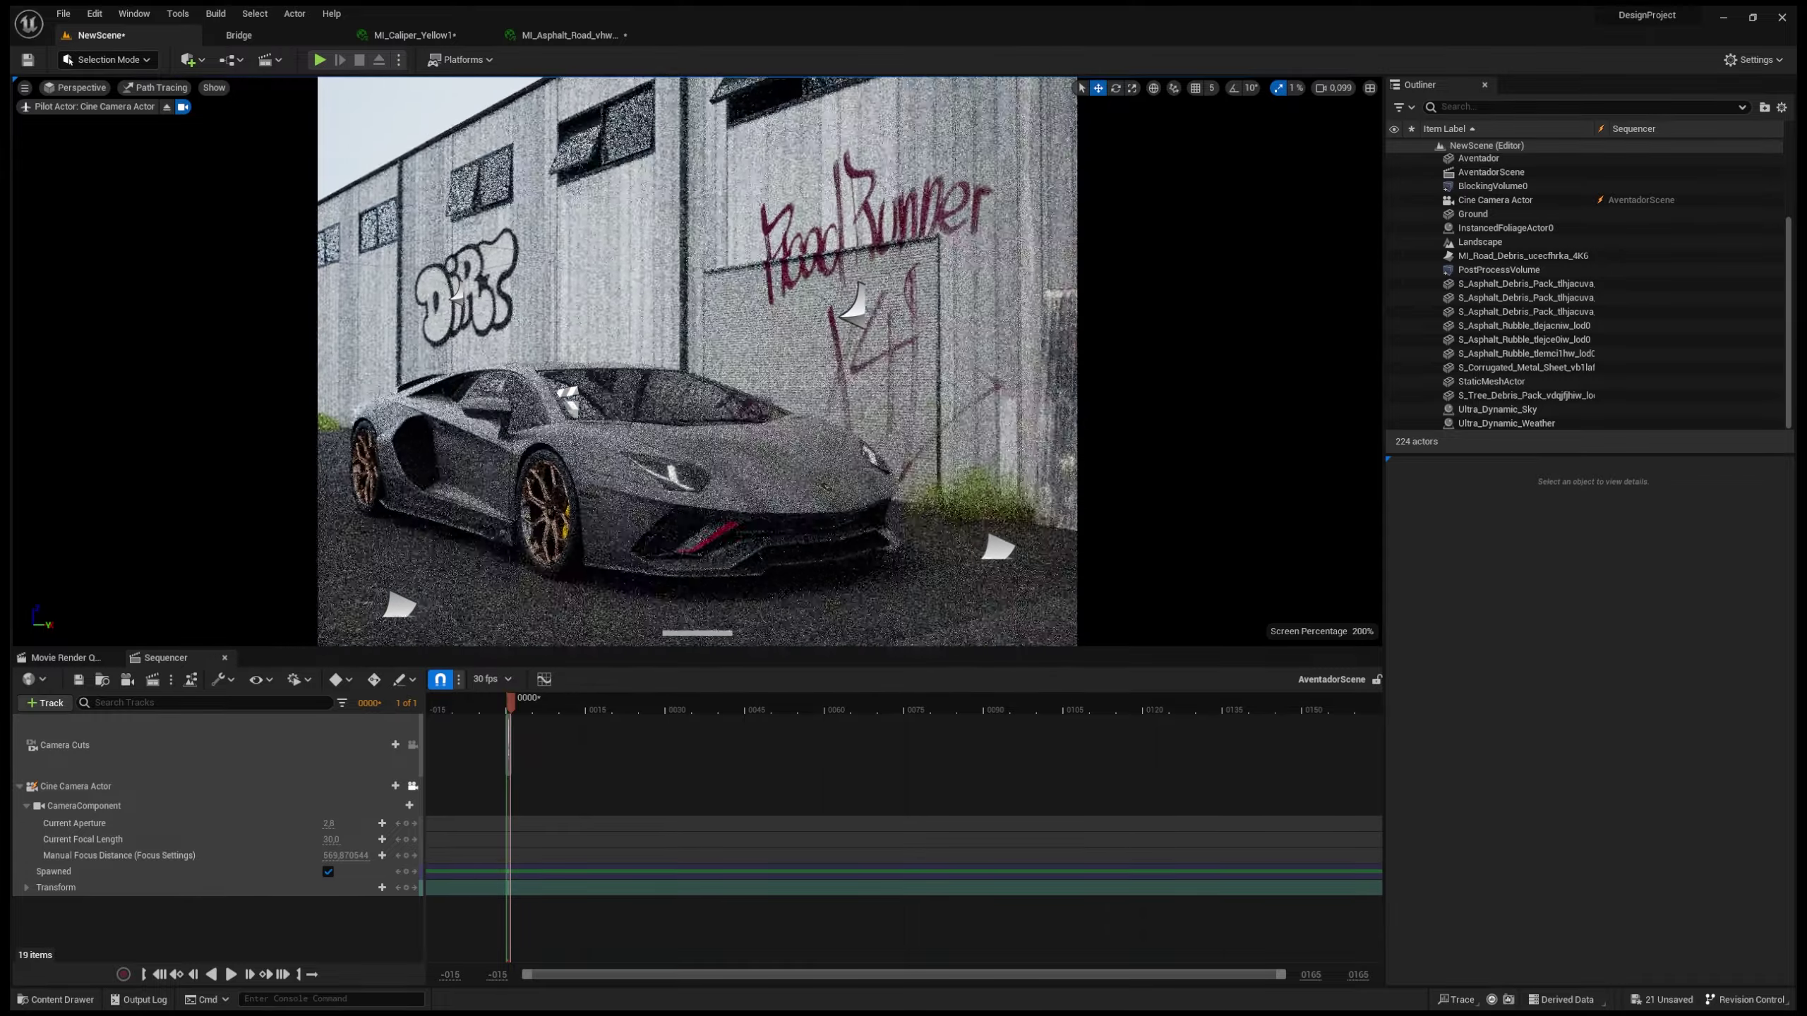
{"action": "key", "text": "ctrl+space"}
{"action": "left_click", "coordinate": [315, 100]}
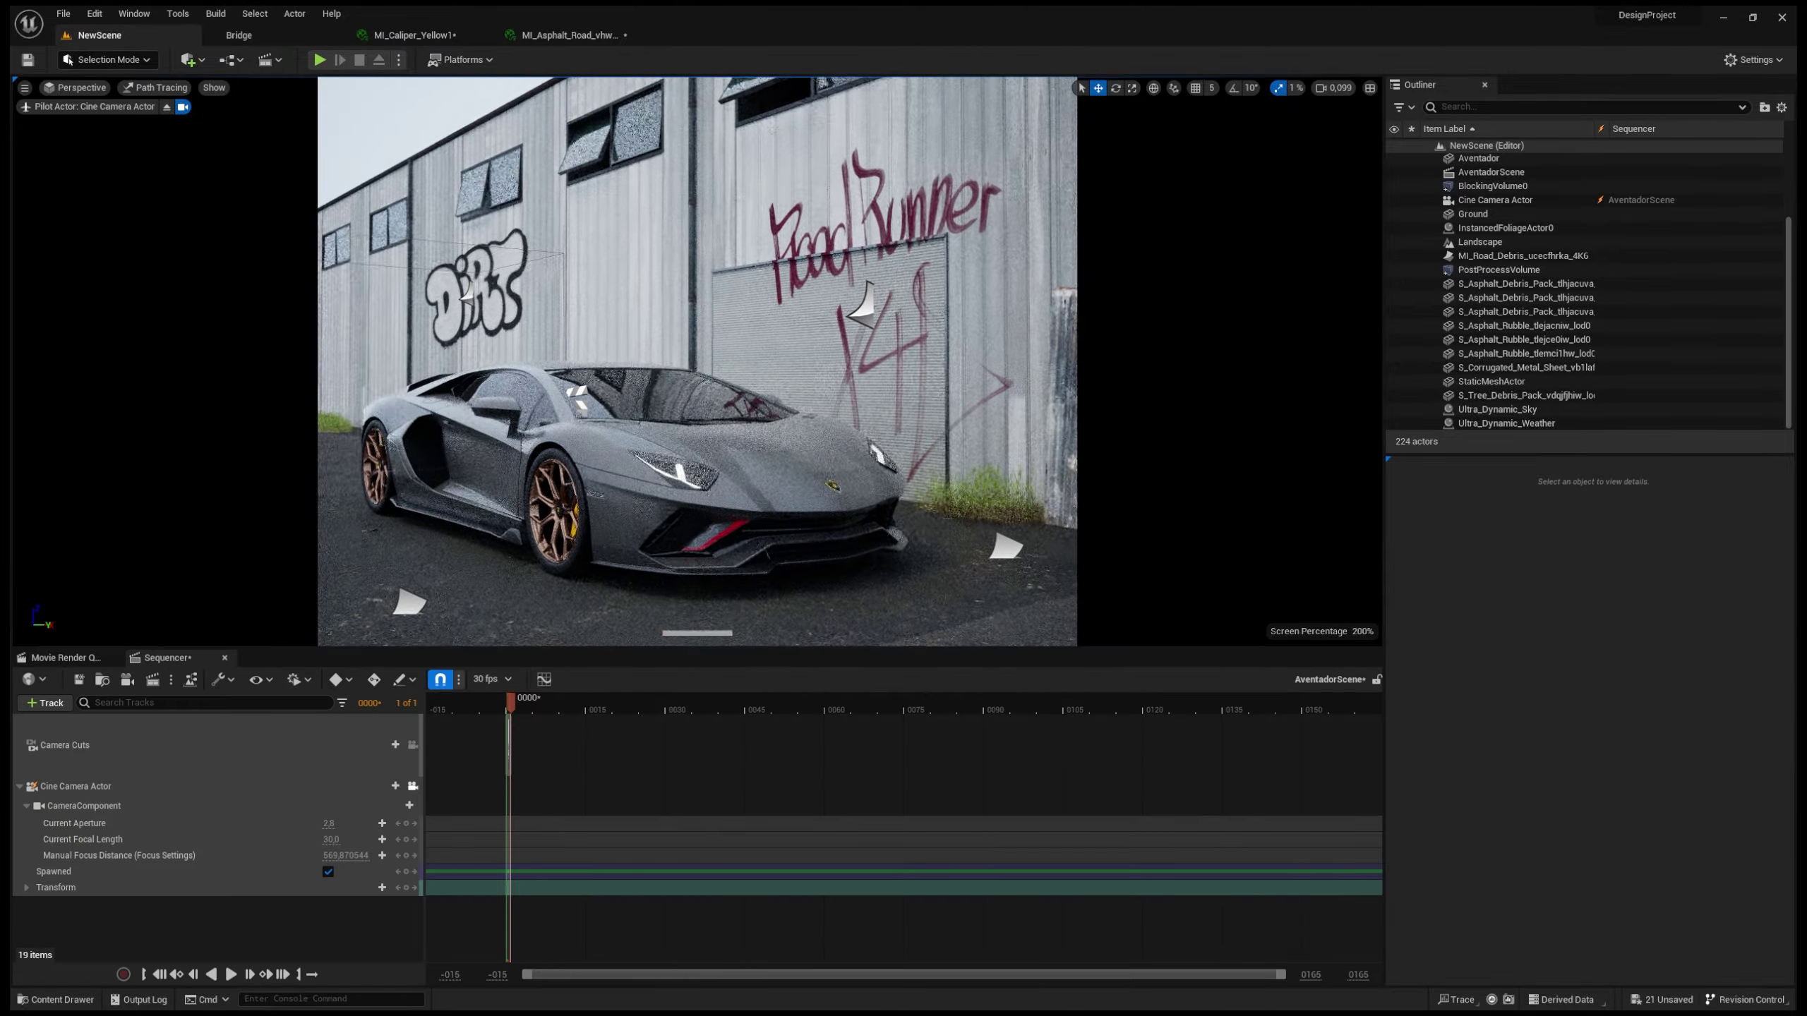
{"action": "key", "text": "alt+4"}
{"action": "key", "text": "shift+3"}
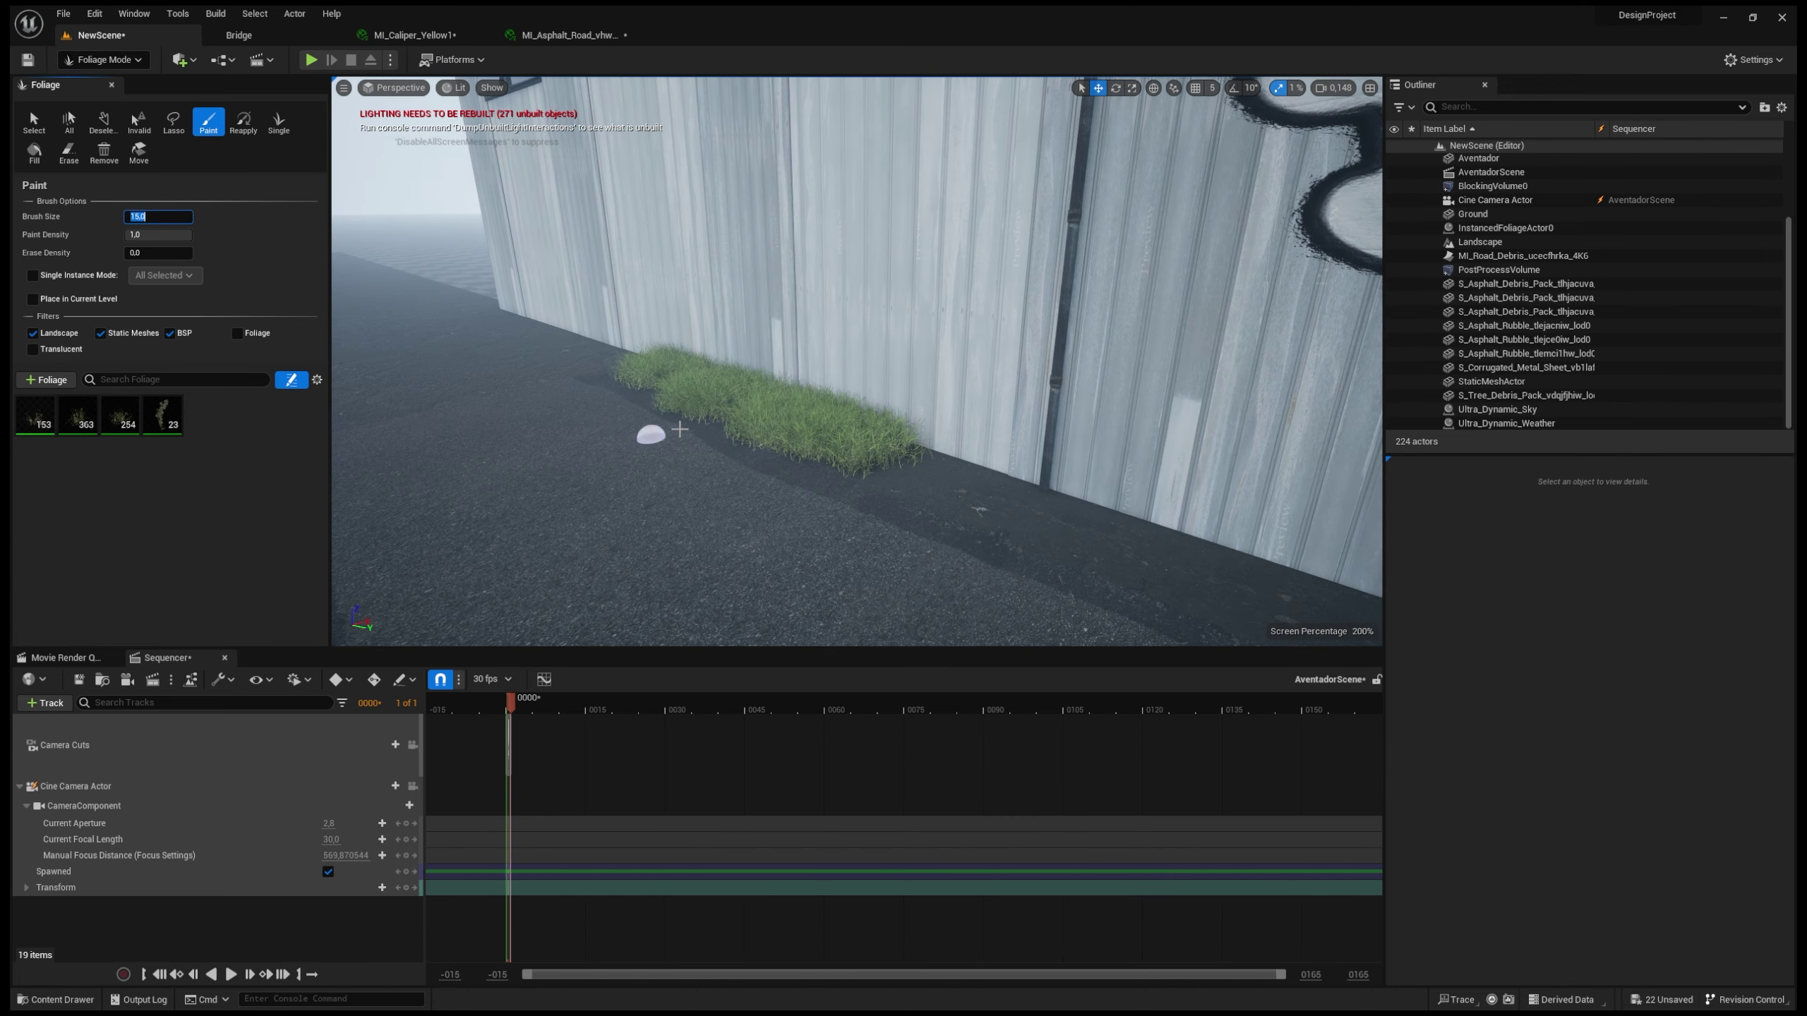
Step: Add another Cotton Grass type, paint thicker grass along the wall base, and save
{"action": "key", "text": "ctrl+space"}
{"action": "left_click_drag", "start_coordinate": [956, 786], "coordinate": [107, 415]}
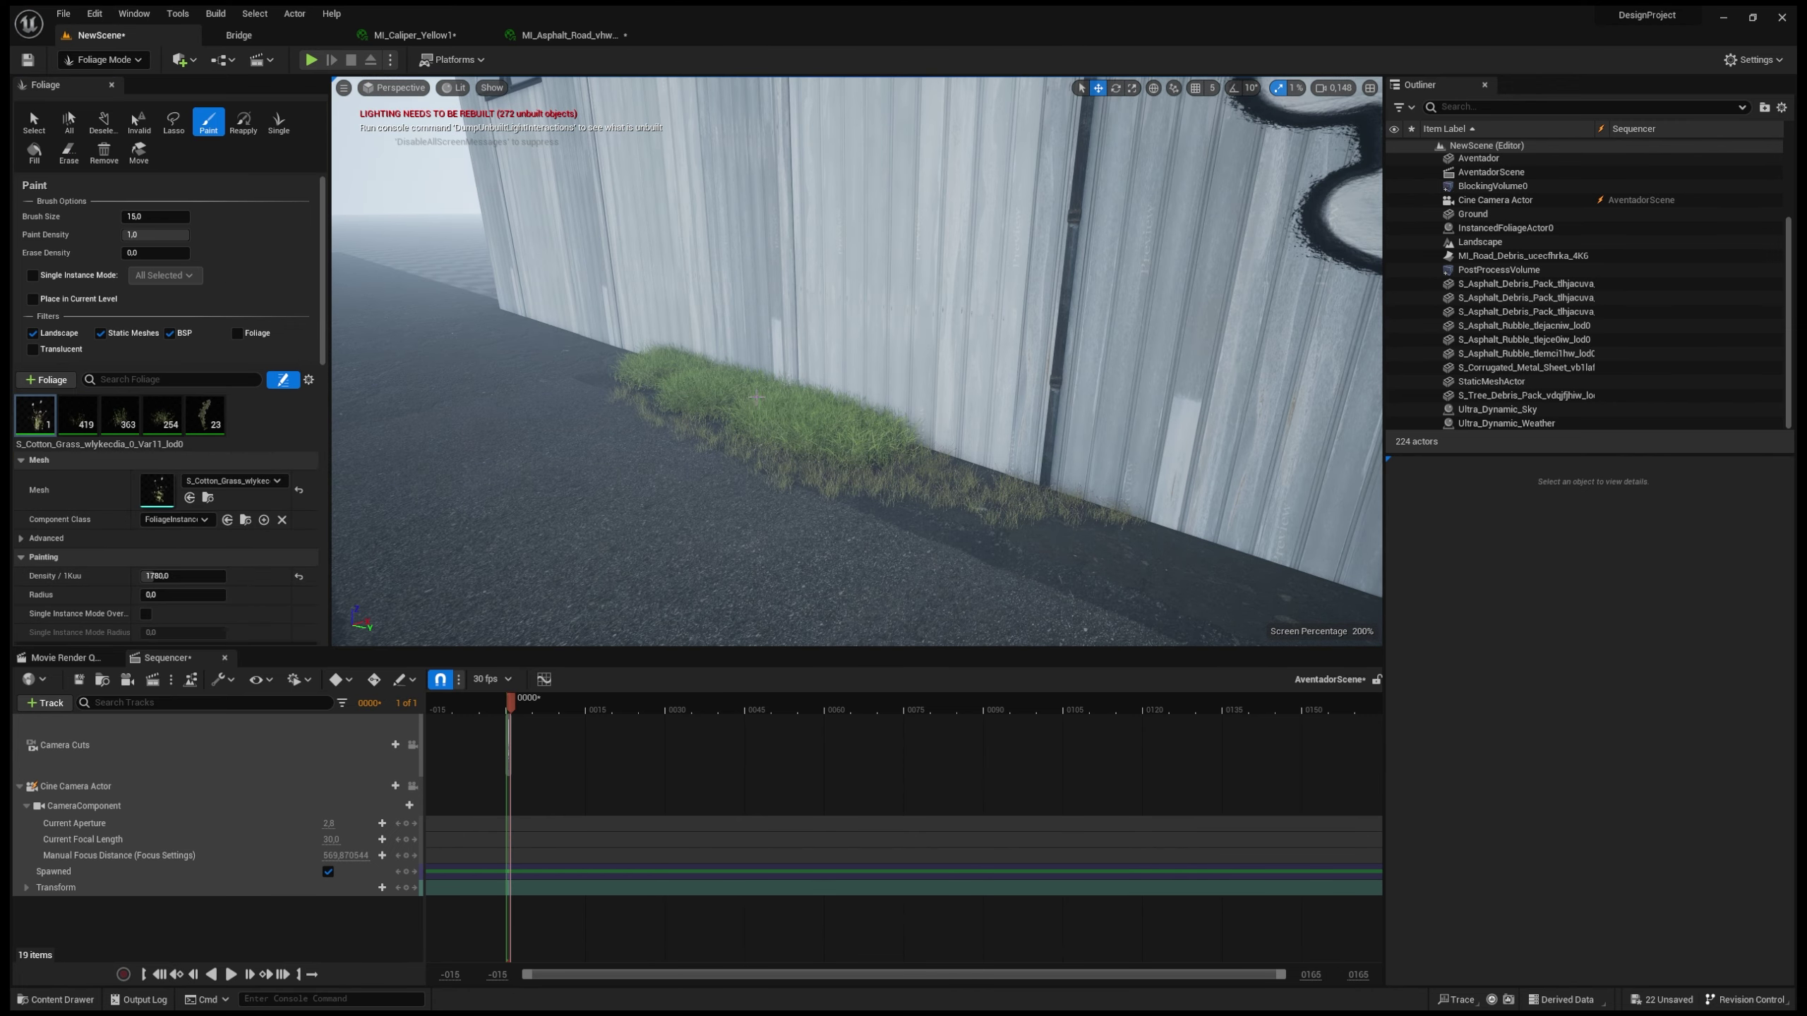
{"action": "left_click", "coordinate": [738, 393]}
{"action": "left_click", "coordinate": [412, 785]}
{"action": "key", "text": "ctrl+s"}
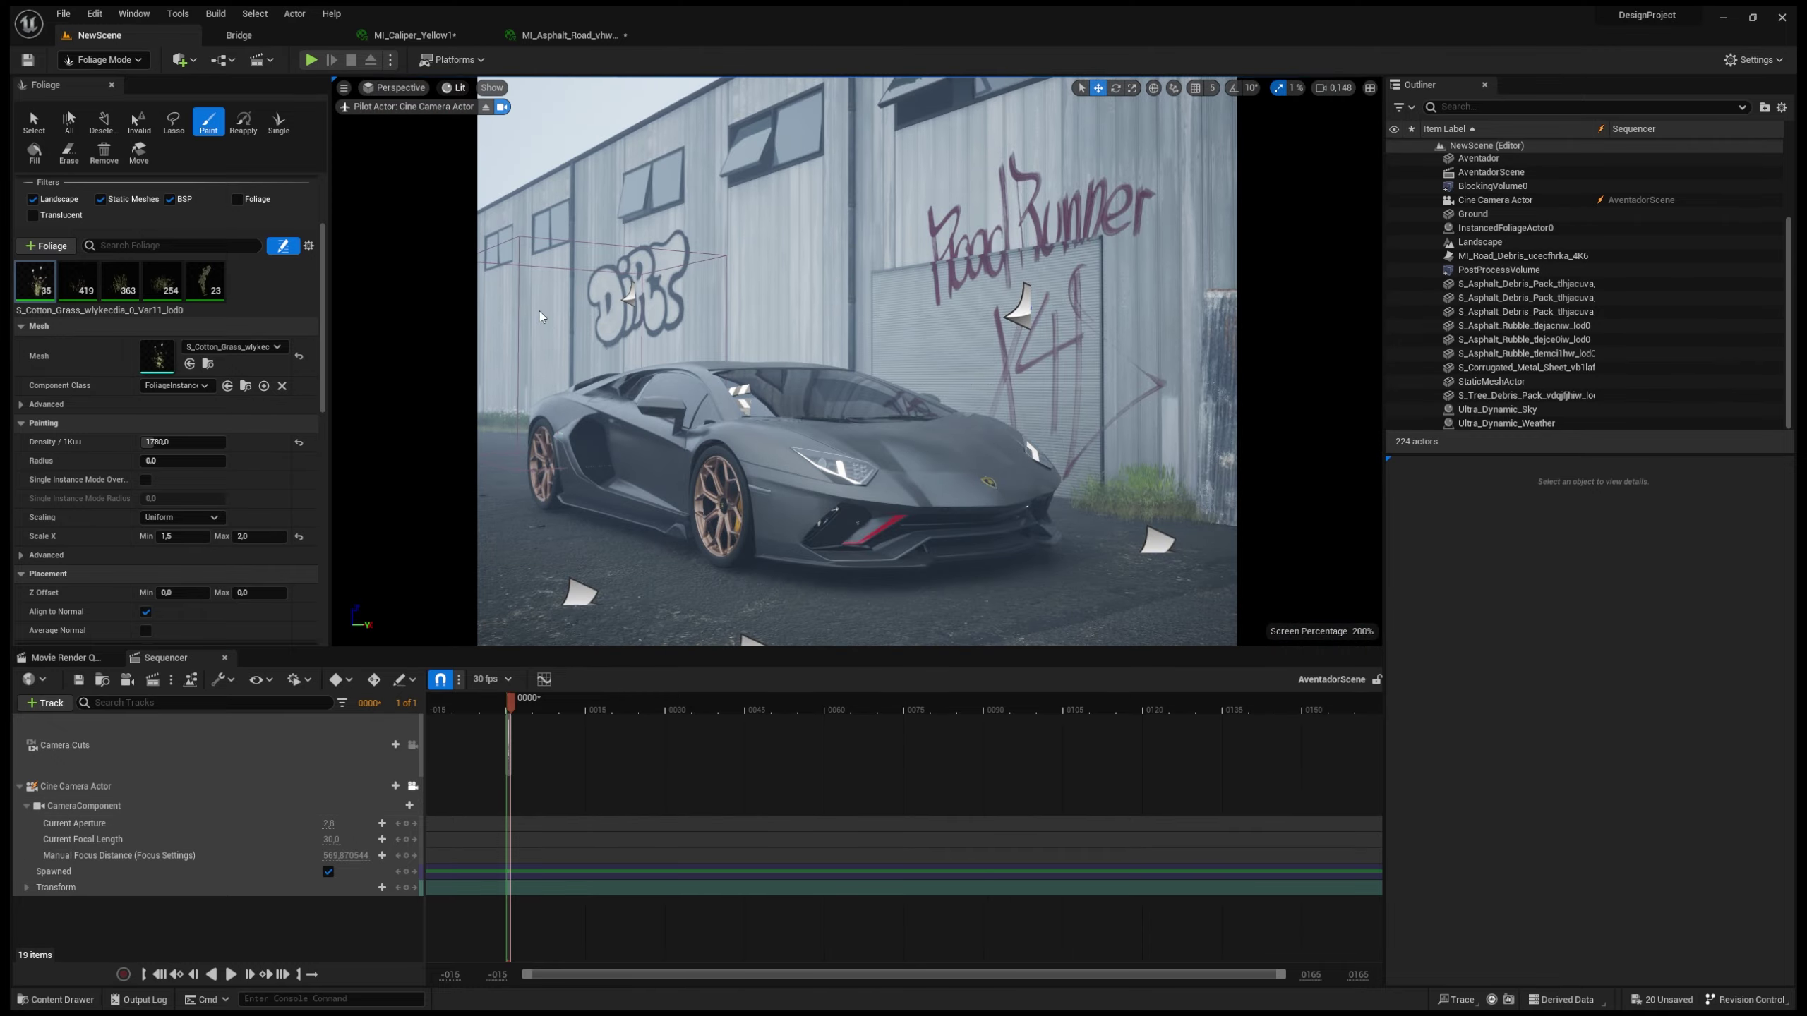